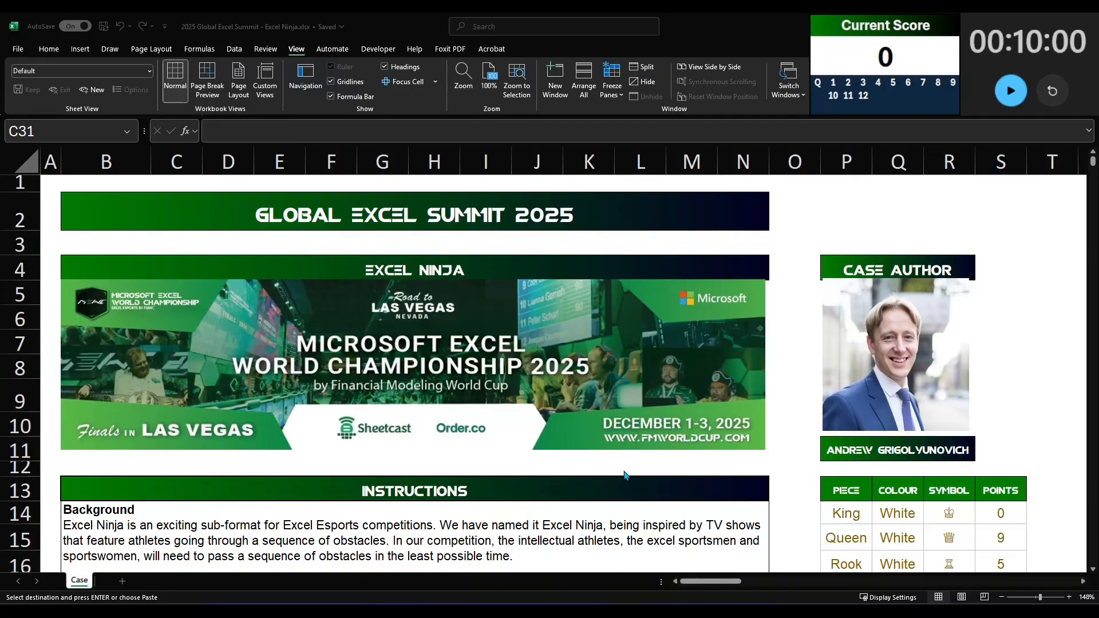
Step: Read the gameplay instructions and the obstacle course's first question
{"action": "scroll", "coordinate": [623, 475], "scroll_direction": "down", "scroll_amount": 5}
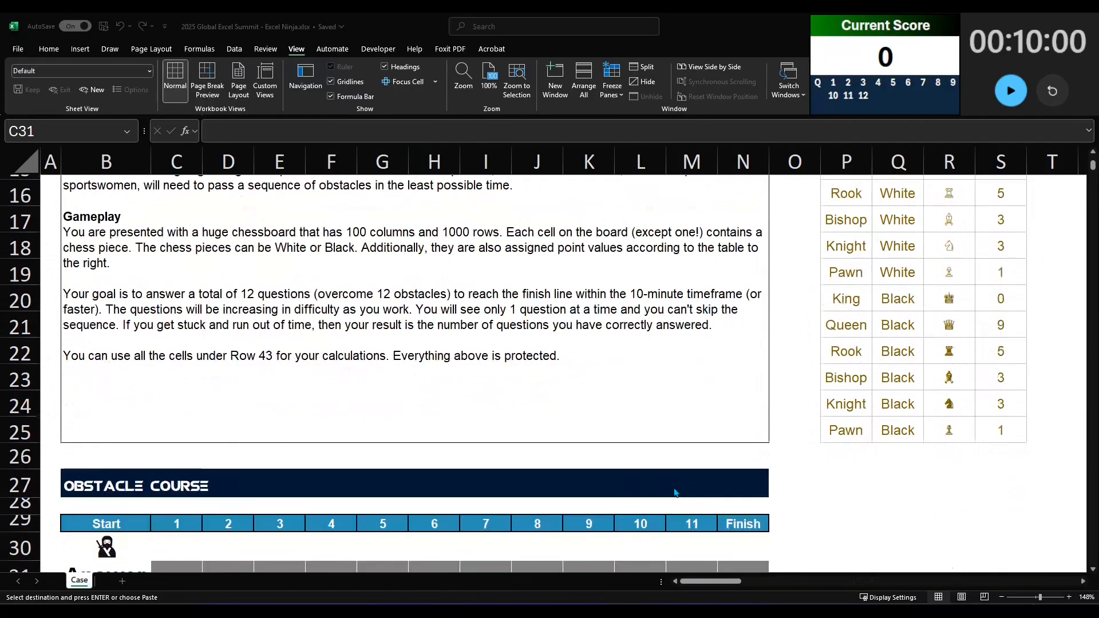
{"action": "scroll", "coordinate": [676, 494], "scroll_direction": "up", "scroll_amount": 1}
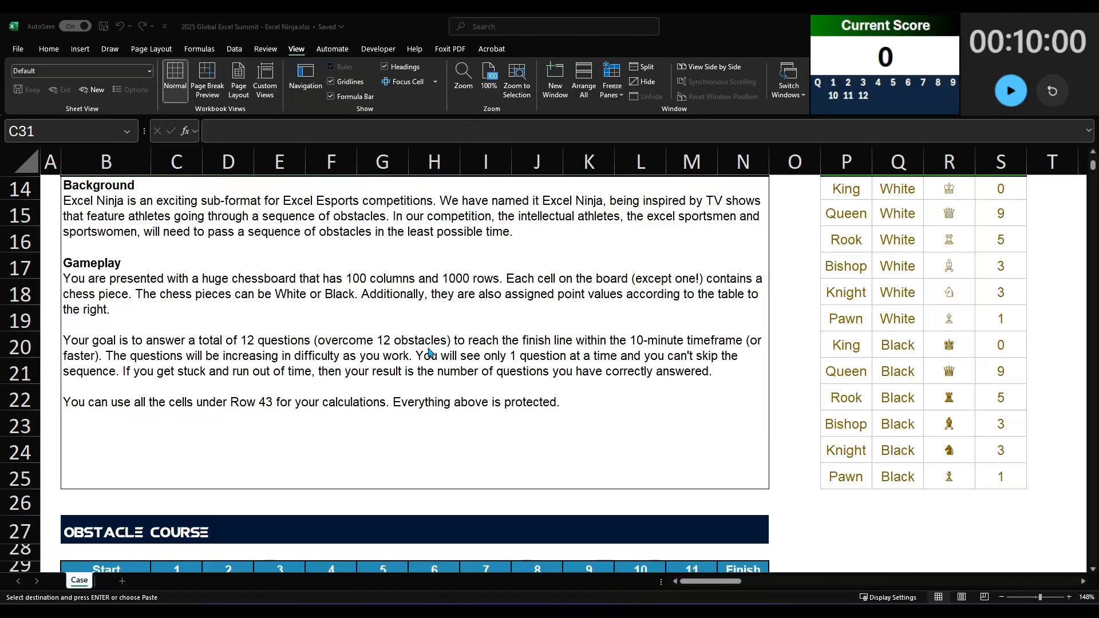
{"action": "scroll", "coordinate": [430, 352], "scroll_direction": "down", "scroll_amount": 1}
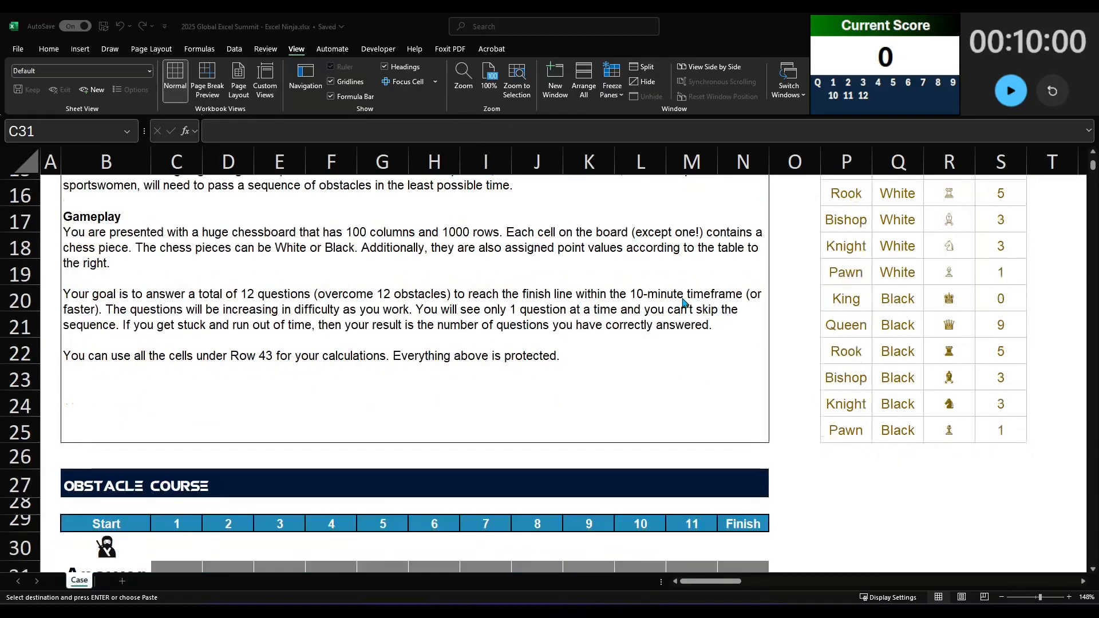
{"action": "scroll", "coordinate": [233, 434], "scroll_direction": "down", "scroll_amount": 3}
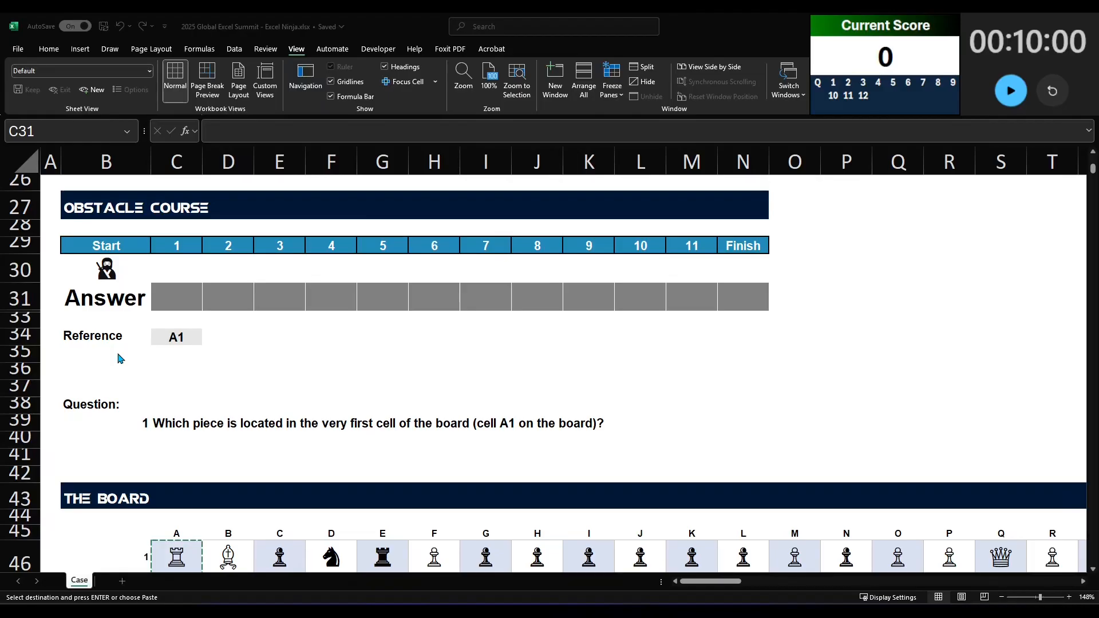
{"action": "left_click", "coordinate": [161, 430]}
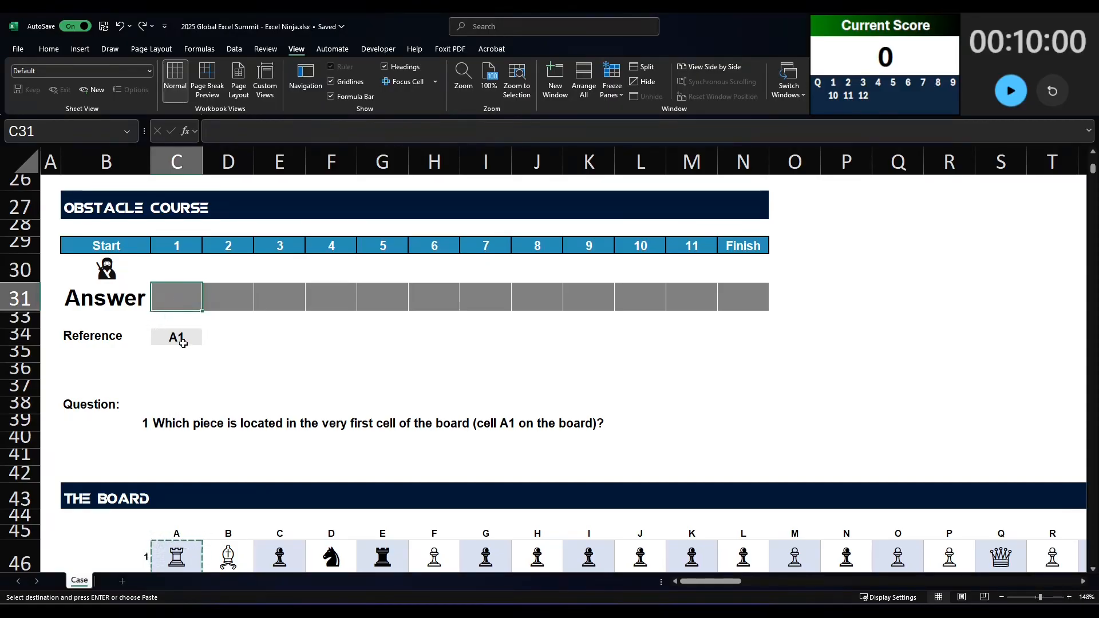
Step: Examine the chess board's rows and the reference table of pieces, colours, symbols and points
{"action": "scroll", "coordinate": [179, 340], "scroll_direction": "down", "scroll_amount": 5}
{"action": "scroll", "coordinate": [179, 349], "scroll_direction": "down", "scroll_amount": 7}
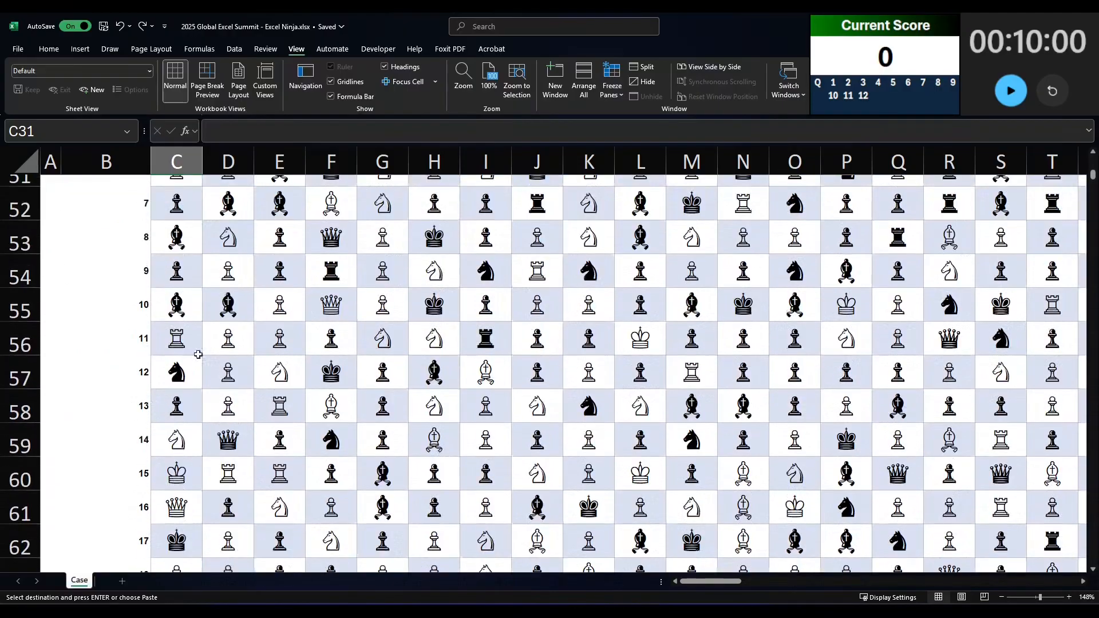
{"action": "scroll", "coordinate": [479, 432], "scroll_direction": "down", "scroll_amount": 4}
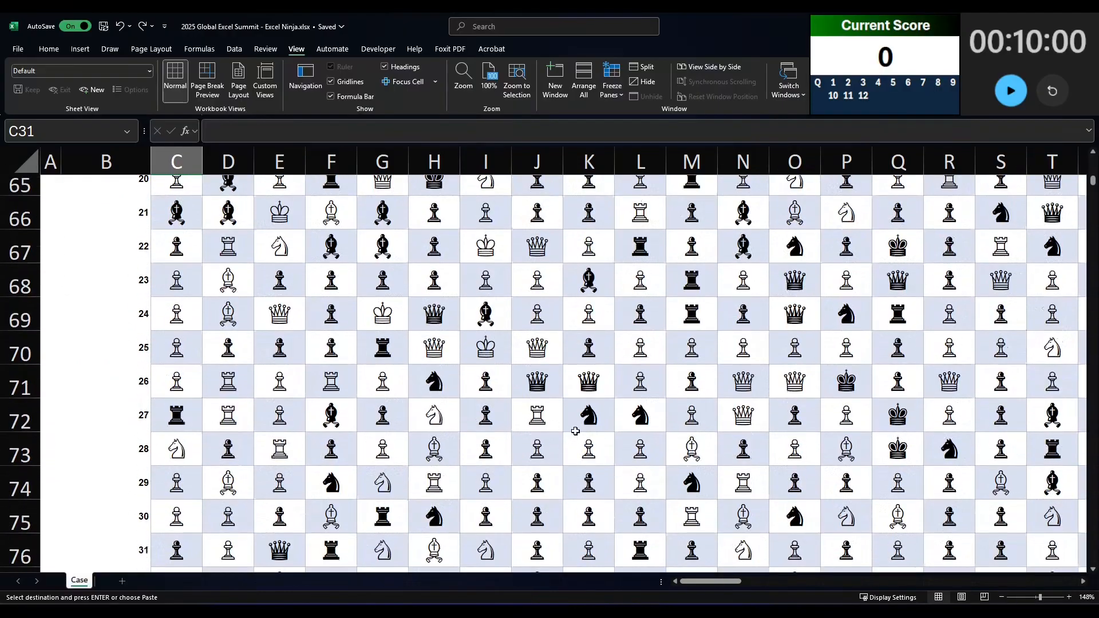
{"action": "scroll", "coordinate": [675, 462], "scroll_direction": "up", "scroll_amount": 1}
{"action": "scroll", "coordinate": [676, 462], "scroll_direction": "up", "scroll_amount": 20}
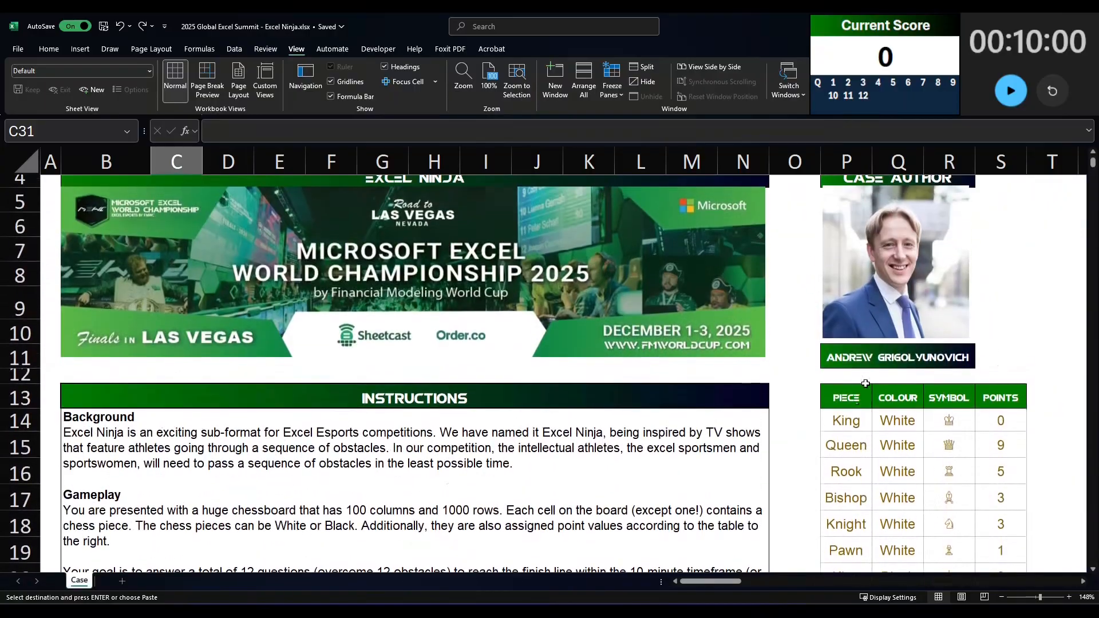
{"action": "left_click", "coordinate": [864, 395]}
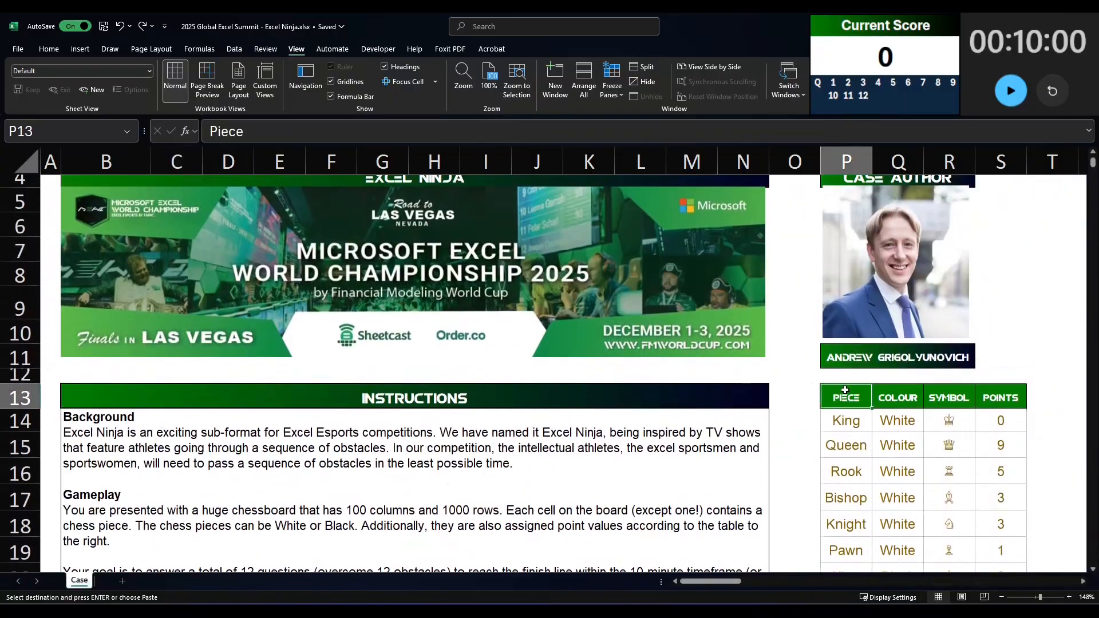
{"action": "scroll", "coordinate": [915, 412], "scroll_direction": "down", "scroll_amount": 3}
{"action": "left_click", "coordinate": [1014, 471]}
{"action": "scroll", "coordinate": [998, 451], "scroll_direction": "up", "scroll_amount": 2}
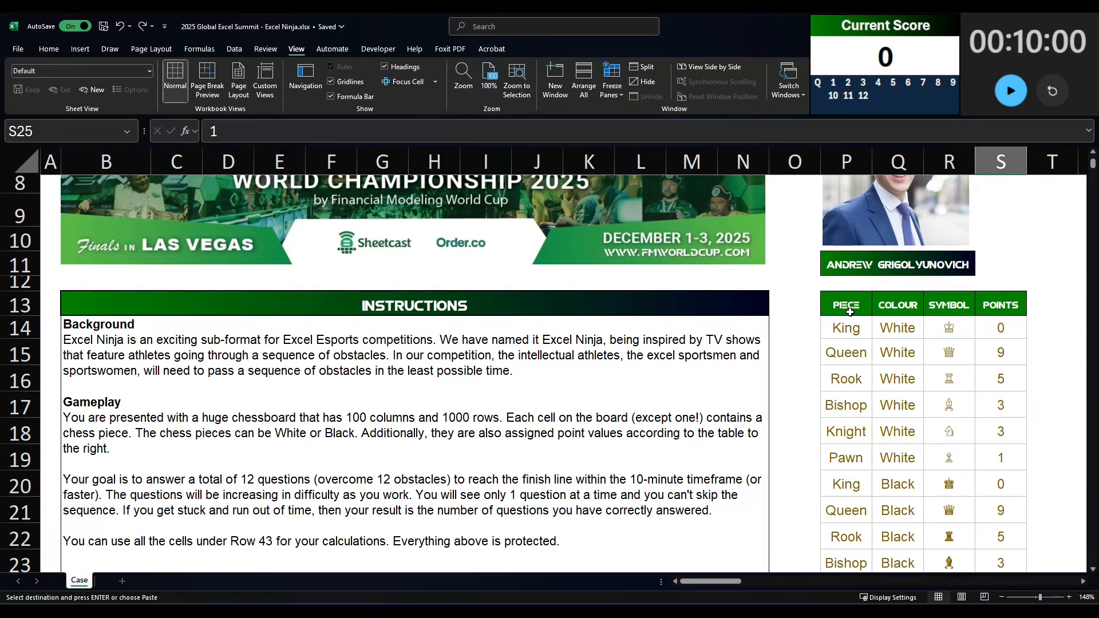
{"action": "scroll", "coordinate": [850, 312], "scroll_direction": "up", "scroll_amount": 3}
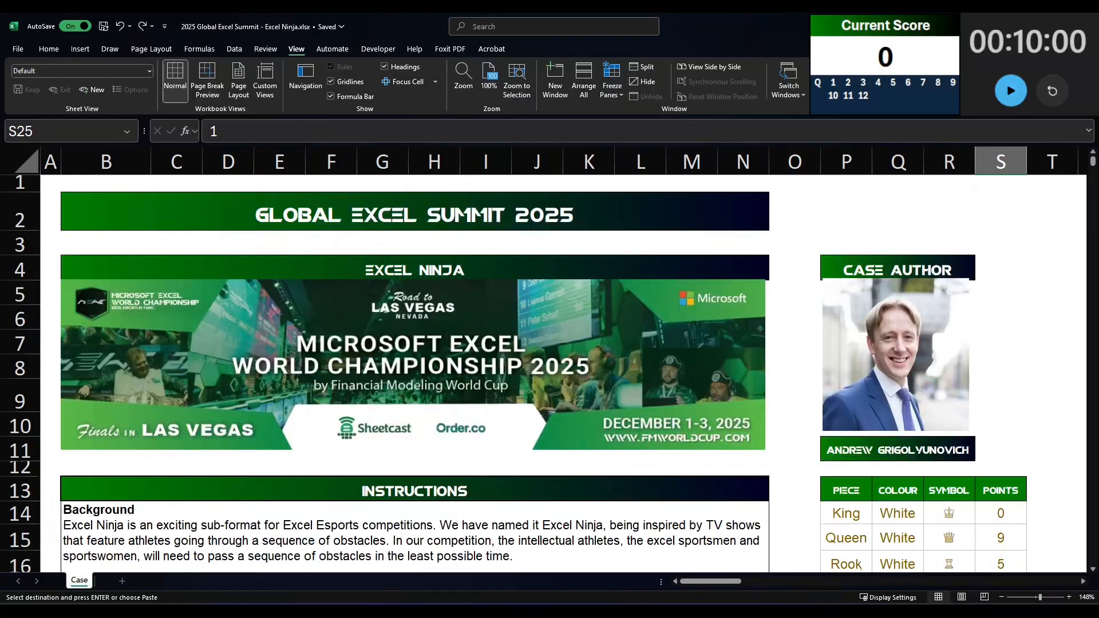
Step: Start the countdown timer and paste the piece from board cell A1 into answer 1
{"action": "left_click", "coordinate": [1011, 91]}
{"action": "scroll", "coordinate": [365, 375], "scroll_direction": "down", "scroll_amount": 9}
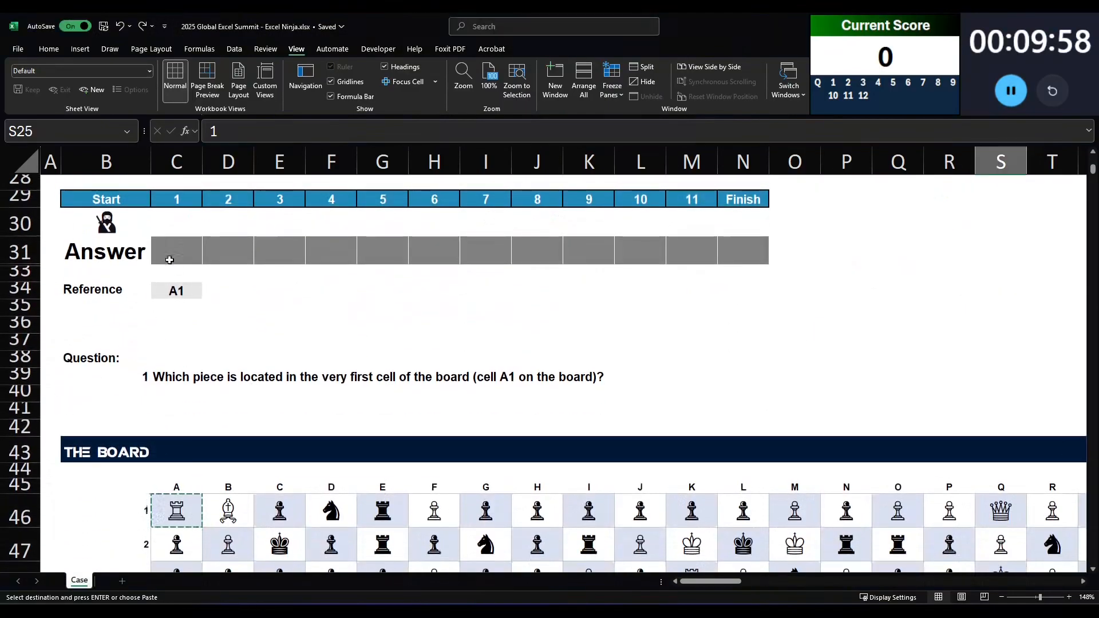
{"action": "left_click", "coordinate": [177, 508]}
{"action": "left_click", "coordinate": [187, 246]}
{"action": "key", "text": "ctrl+v"}
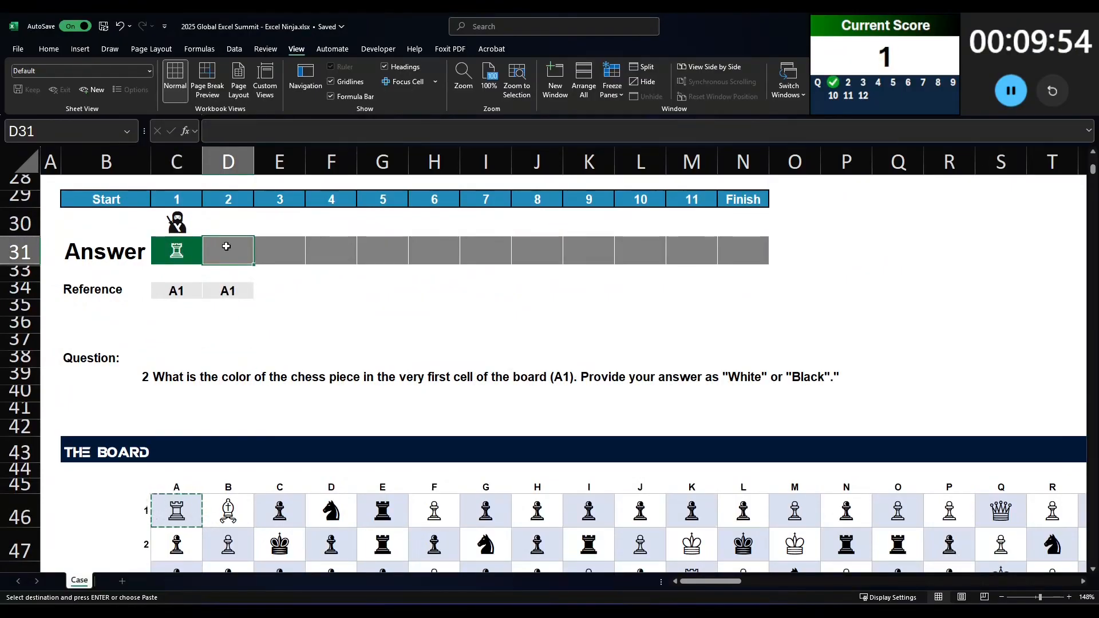
Step: Try to create defined names from the piece table P13:S25
{"action": "type", "text": "="}
{"action": "key", "text": "Escape"}
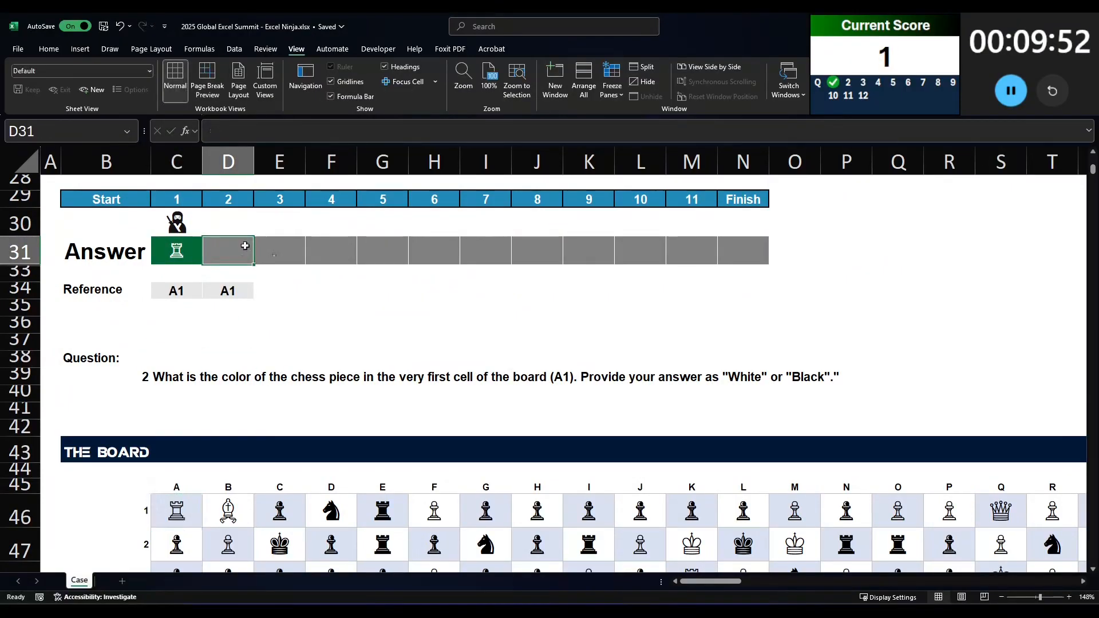
{"action": "scroll", "coordinate": [226, 246], "scroll_direction": "up", "scroll_amount": 8}
{"action": "left_click", "coordinate": [832, 392]}
{"action": "scroll", "coordinate": [915, 418], "scroll_direction": "down", "scroll_amount": 2}
{"action": "left_click", "coordinate": [1000, 523], "text": "shift"}
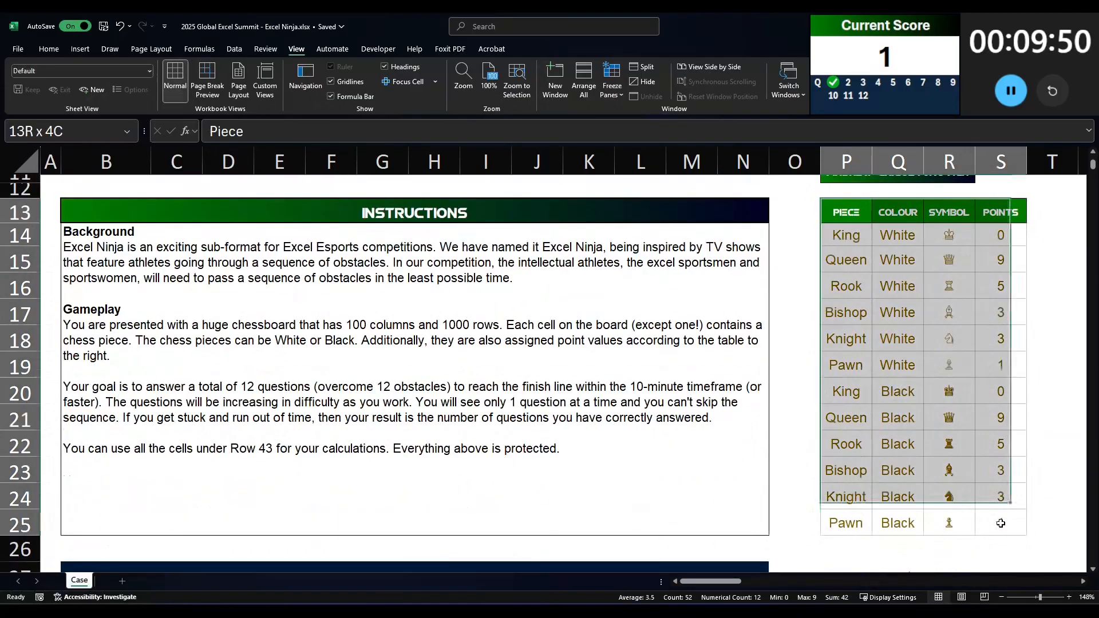
{"action": "left_click", "coordinate": [200, 49]}
{"action": "left_click", "coordinate": [362, 97]}
{"action": "key", "text": "Escape"}
{"action": "scroll", "coordinate": [402, 446], "scroll_direction": "down", "scroll_amount": 1}
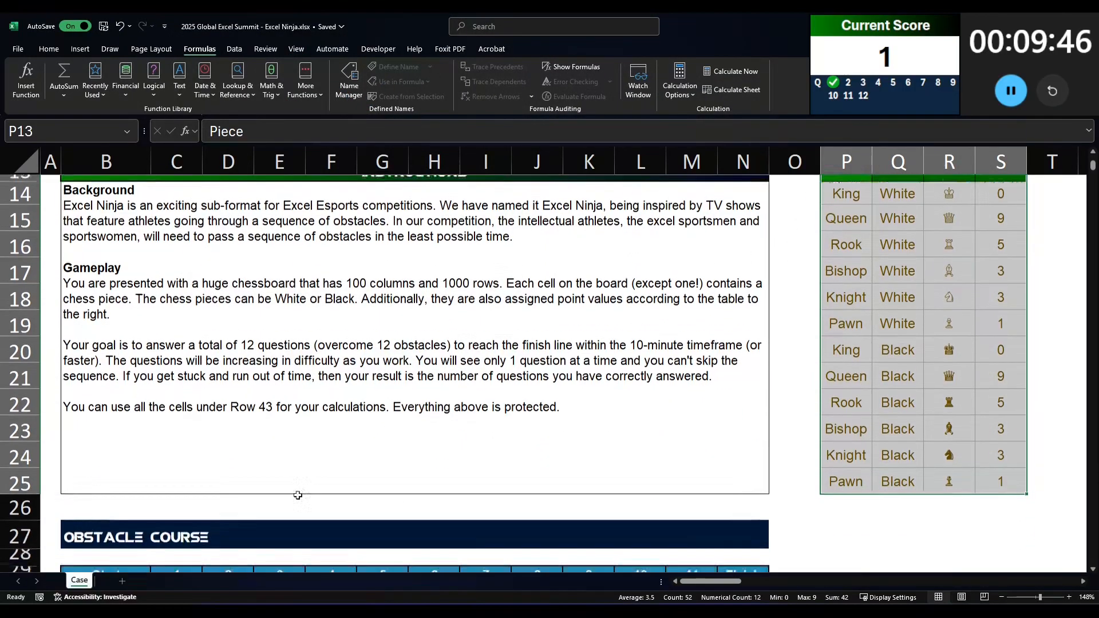
Step: Begin an XLOOKUP formula in answer 2 that looks up C31 in the symbol column $R$14:$R$25
{"action": "scroll", "coordinate": [401, 445], "scroll_direction": "down", "scroll_amount": 4}
{"action": "left_click", "coordinate": [208, 343]}
{"action": "type", "text": "=xlookup("}
{"action": "key", "text": "Left"}
{"action": "type", "text": ","}
{"action": "scroll", "coordinate": [807, 316], "scroll_direction": "up", "scroll_amount": 5}
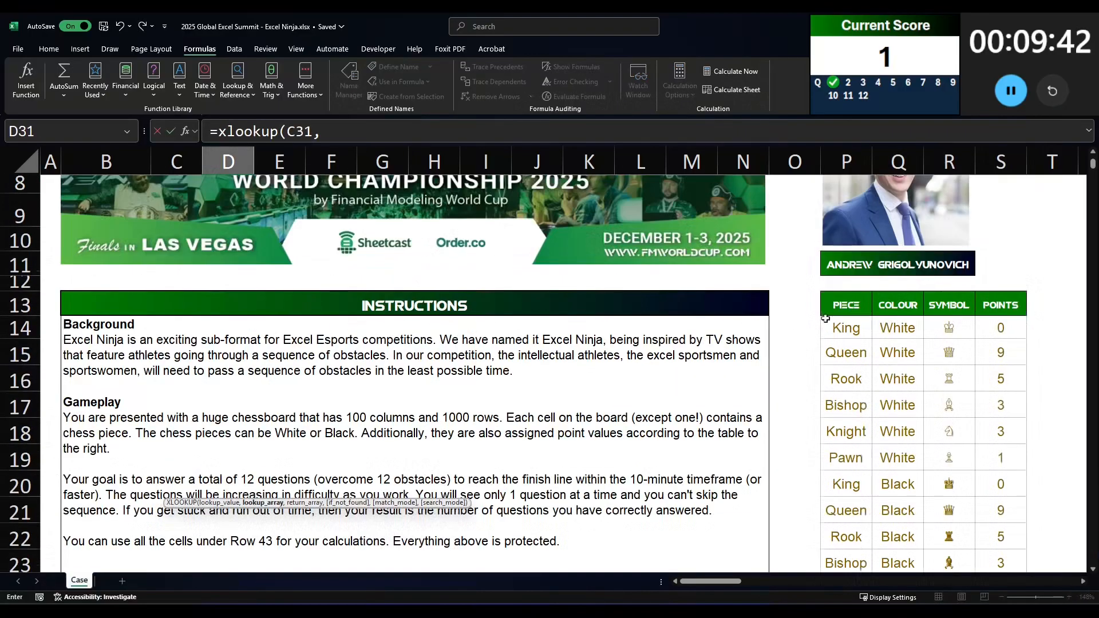
{"action": "scroll", "coordinate": [944, 332], "scroll_direction": "down", "scroll_amount": 4}
{"action": "left_click_drag", "start_coordinate": [944, 331], "coordinate": [945, 433]}
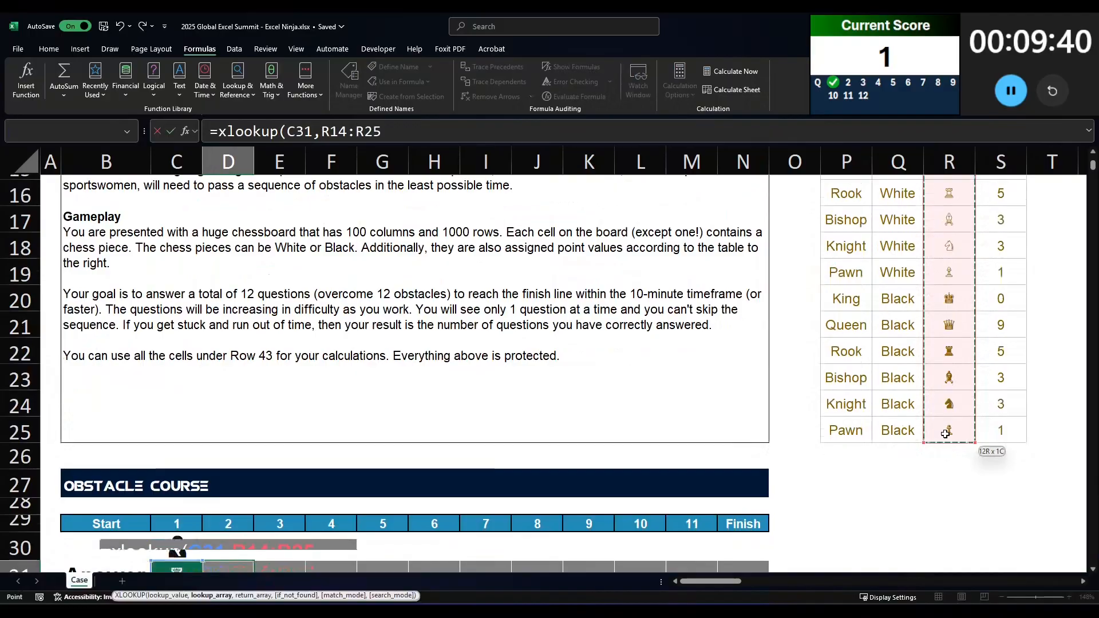
{"action": "key", "text": "F4"}
Step: Complete the XLOOKUP with the colour column $Q$14:$Q$25 as its return array and enter it
{"action": "type", "text": ","}
{"action": "scroll", "coordinate": [971, 318], "scroll_direction": "up", "scroll_amount": 7}
{"action": "left_click", "coordinate": [903, 423]}
{"action": "scroll", "coordinate": [904, 429], "scroll_direction": "down", "scroll_amount": 5}
{"action": "left_click_drag", "start_coordinate": [904, 429], "coordinate": [898, 473]}
{"action": "key", "text": "F4"}
{"action": "scroll", "coordinate": [897, 474], "scroll_direction": "down", "scroll_amount": 3}
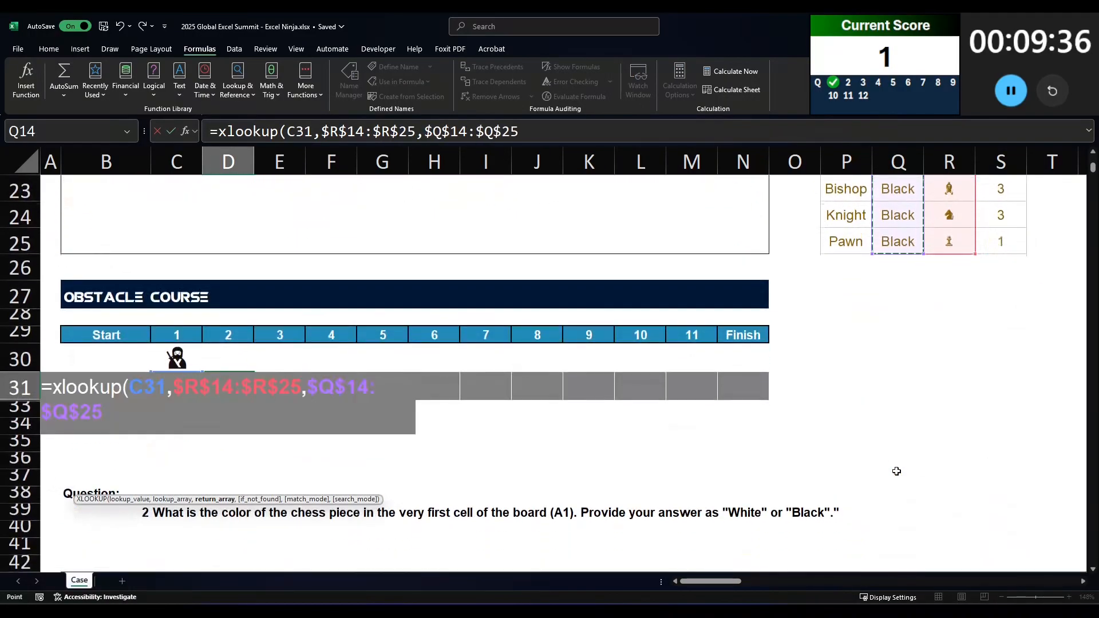
{"action": "key", "text": "Return"}
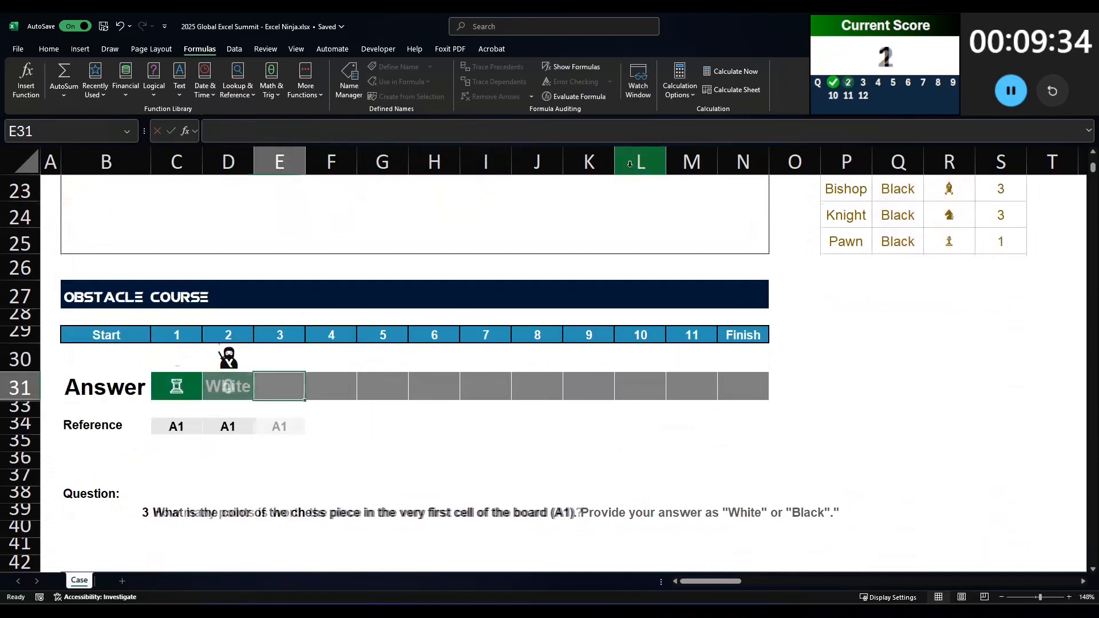
Step: Copy the XLOOKUP formula text from answer 2 into answer 3 with its references intact
{"action": "left_click", "coordinate": [239, 393]}
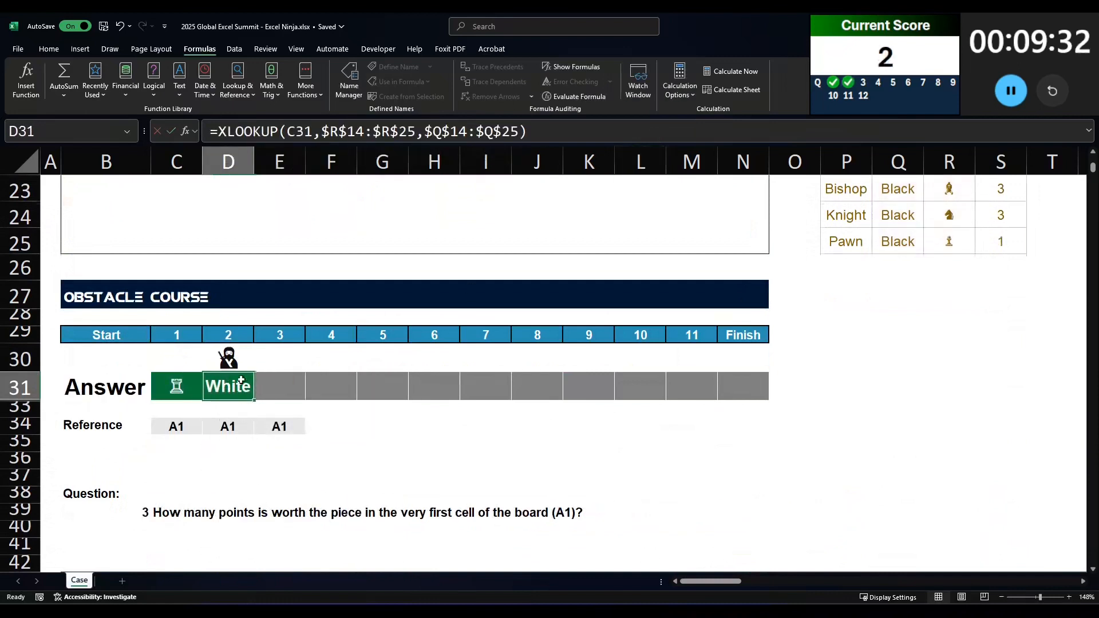
{"action": "key", "text": "F2"}
{"action": "key", "text": "shift+Home"}
{"action": "key", "text": "ctrl+c"}
{"action": "key", "text": "Return"}
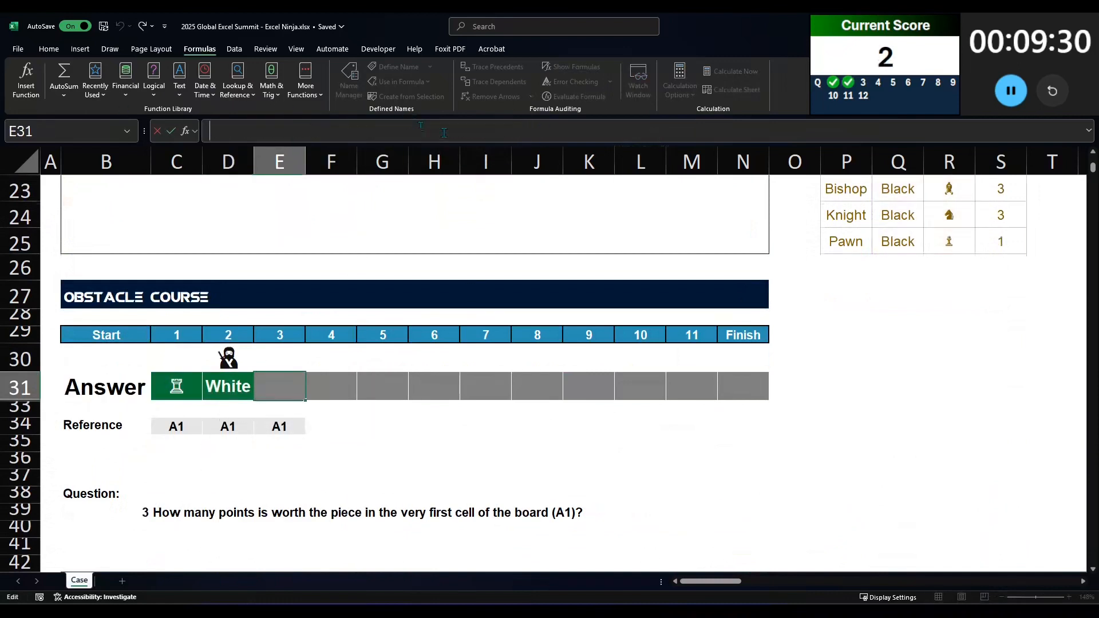
{"action": "left_click", "coordinate": [441, 131]}
{"action": "key", "text": "ctrl+v"}
Step: Change the return array in answer 3's formula to the points column $S$14:$S$25 and enter it
{"action": "left_click_drag", "start_coordinate": [433, 131], "coordinate": [441, 131]}
{"action": "type", "text": "S"}
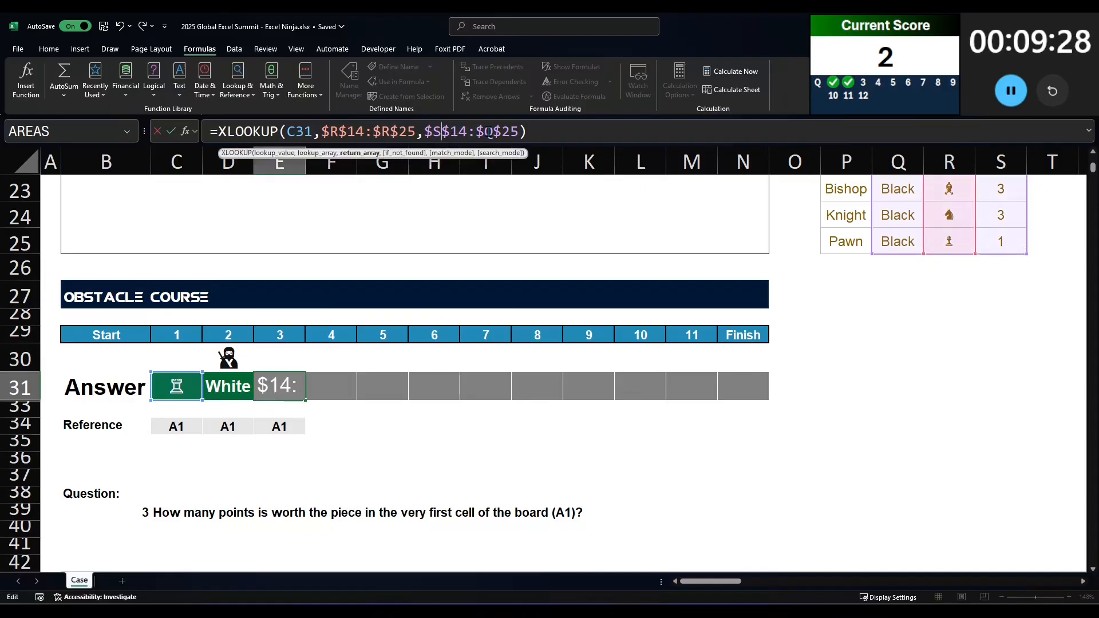
{"action": "left_click_drag", "start_coordinate": [494, 131], "coordinate": [485, 131]}
{"action": "type", "text": "S"}
{"action": "key", "text": "Return"}
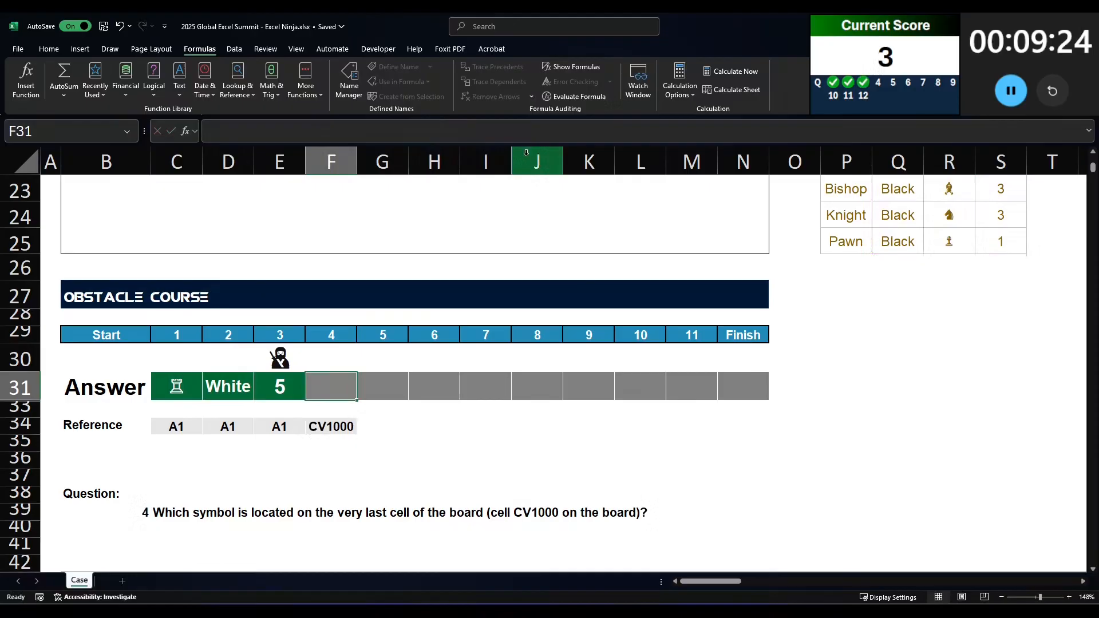
Step: Enter =INDIRECT(F34) as answer 4, using the reference cell beneath it
{"action": "type", "text": "=INDIREC"}
{"action": "key", "text": "Tab"}
{"action": "key", "text": "Down"}
{"action": "key", "text": "Down"}
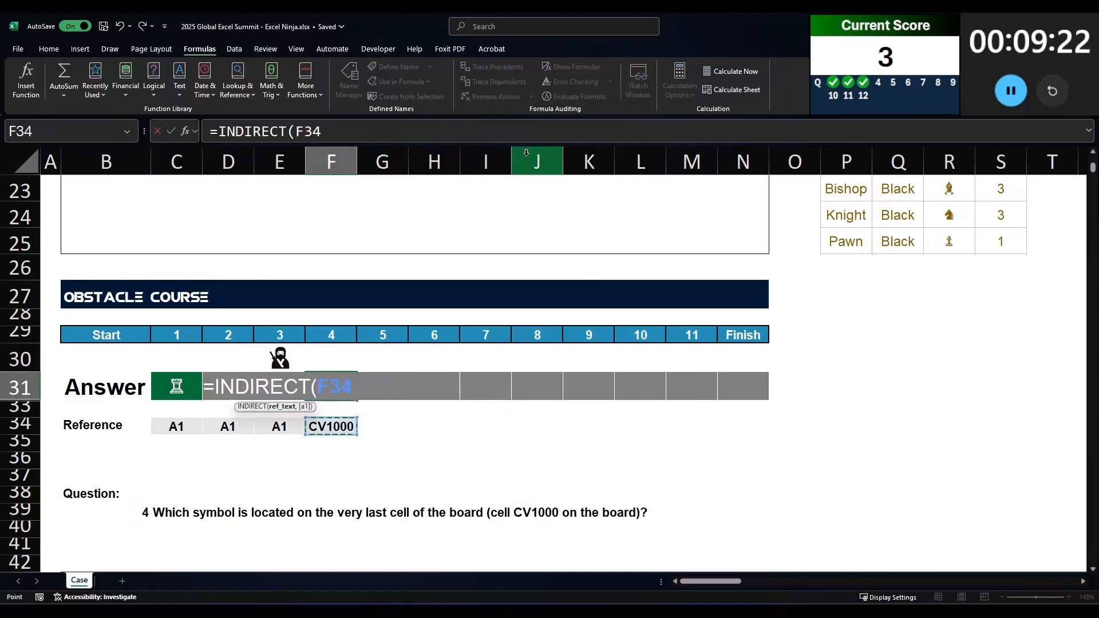
{"action": "type", "text": ")"}
{"action": "key", "text": "Return"}
{"action": "key", "text": "Right"}
{"action": "key", "text": "Right"}
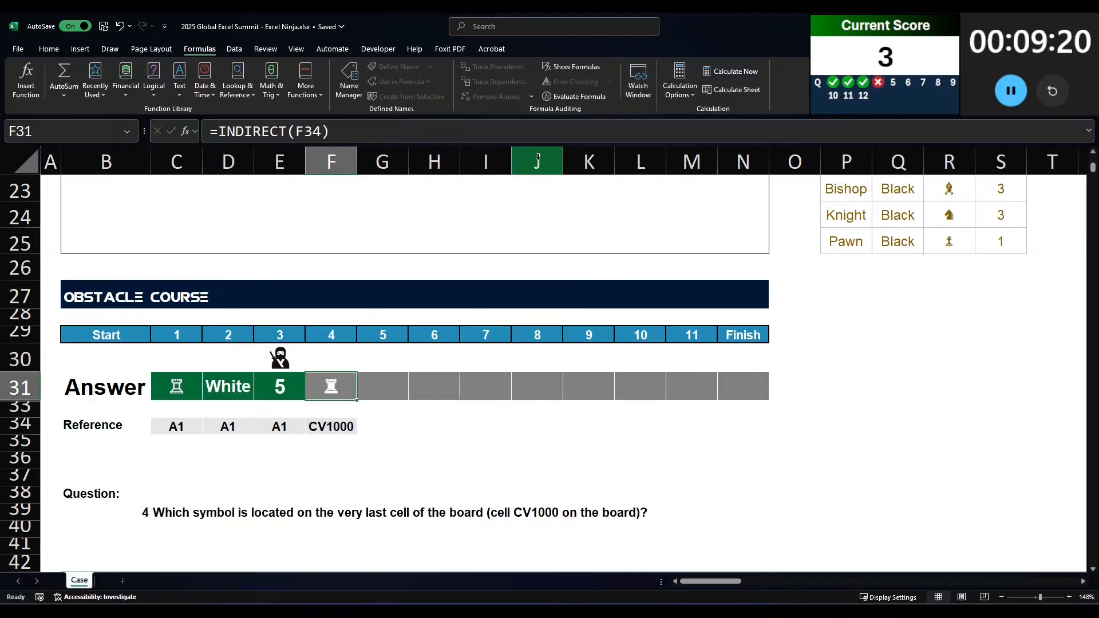
Step: Nest INDIRECT(F34) in an XLOOKUP in answer 4 with the symbol column R13:R25 as lookup array
{"action": "left_click_drag", "start_coordinate": [220, 132], "coordinate": [589, 155]}
{"action": "key", "text": "BackSpace"}
{"action": "type", "text": "XLO"}
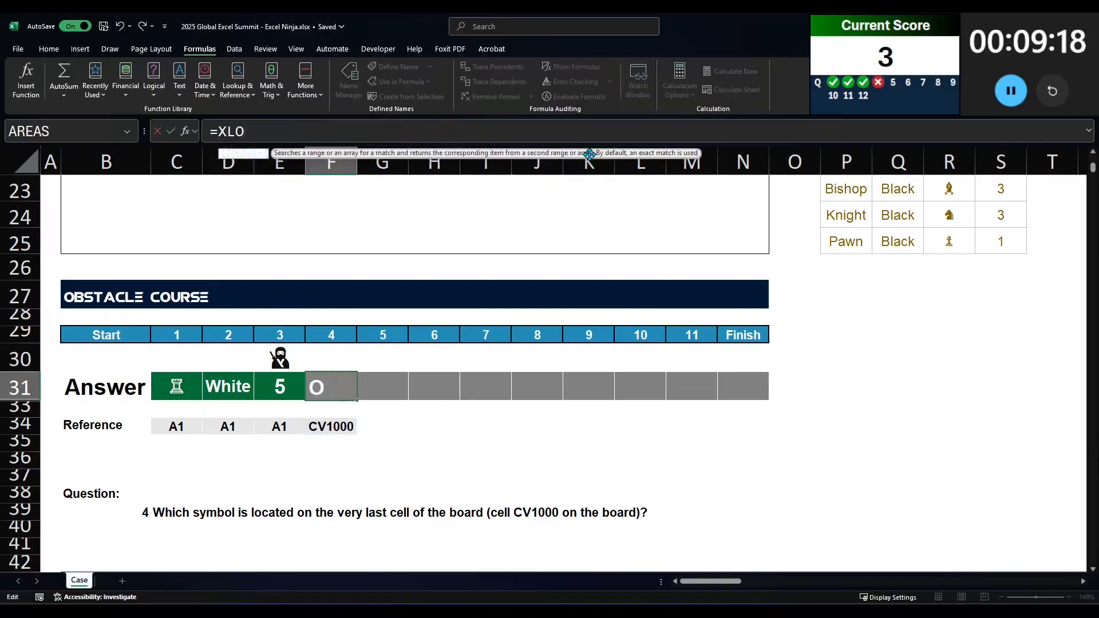
{"action": "key", "text": "Tab"}
{"action": "key", "text": "ctrl+v"}
{"action": "type", "text": ","}
{"action": "left_click", "coordinate": [939, 242]}
{"action": "left_click_drag", "start_coordinate": [938, 242], "coordinate": [948, 188]}
{"action": "type", "text": ","}
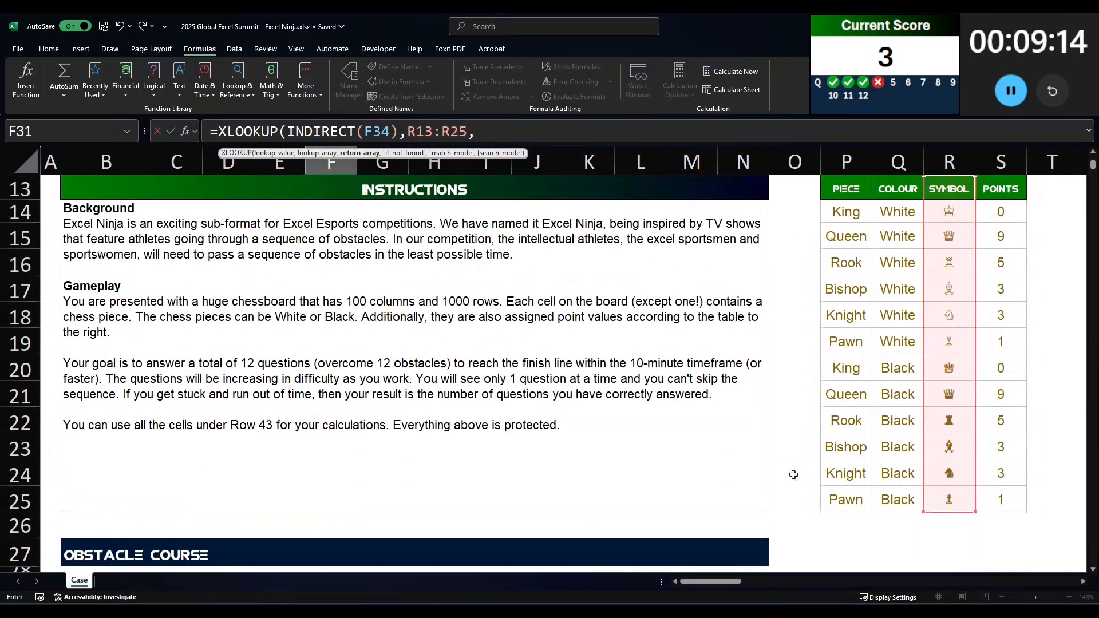
Step: Complete answer 4's XLOOKUP with the piece names P13:P25 as return array and accept the formula correction
{"action": "left_click", "coordinate": [836, 496]}
{"action": "key", "text": "ctrl+shift+Up"}
{"action": "key", "text": "Return"}
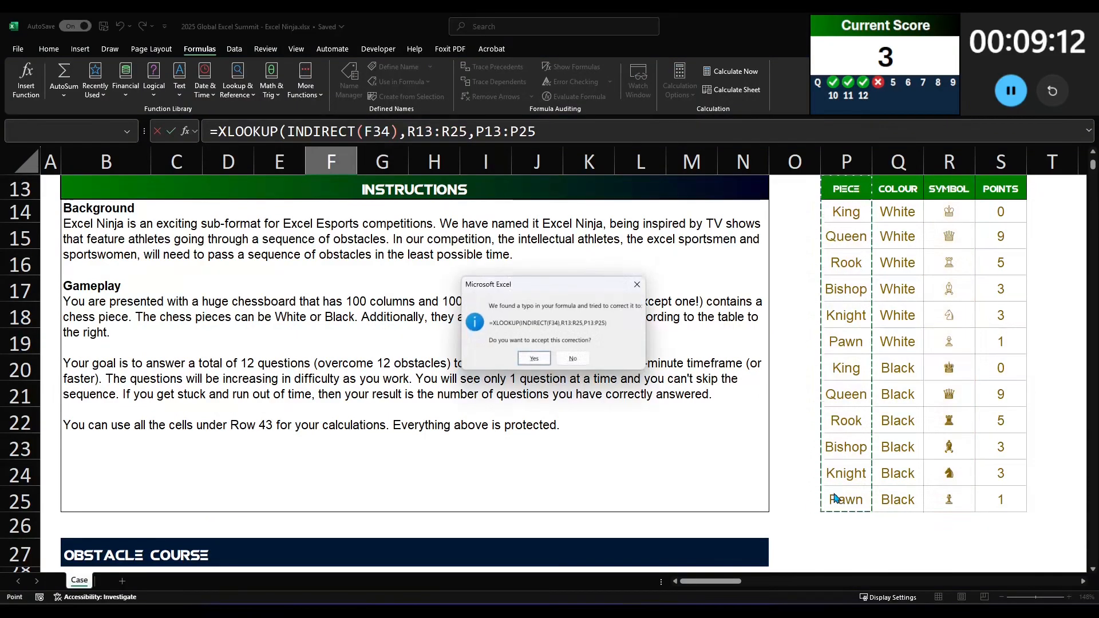
{"action": "key", "text": "Return"}
{"action": "key", "text": "Right"}
{"action": "key", "text": "Up"}
{"action": "key", "text": "Left"}
{"action": "scroll", "coordinate": [744, 443], "scroll_direction": "down", "scroll_amount": 1}
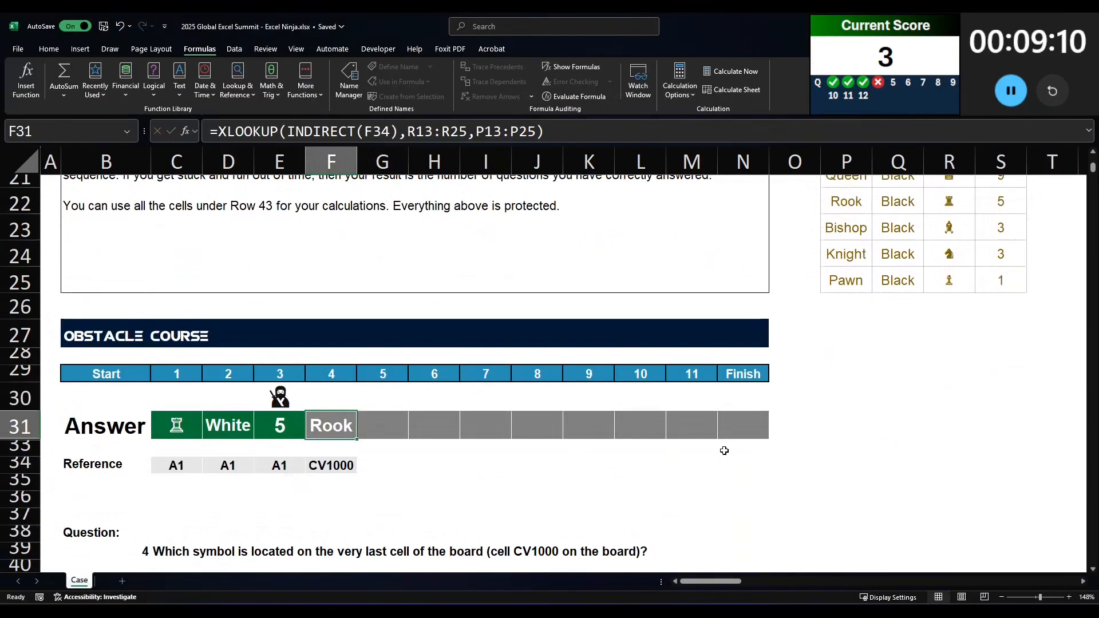
Step: Strip the XLOOKUP wrapper from answer 4 so that only =INDIRECT(F34) is left
{"action": "scroll", "coordinate": [707, 445], "scroll_direction": "up", "scroll_amount": 4}
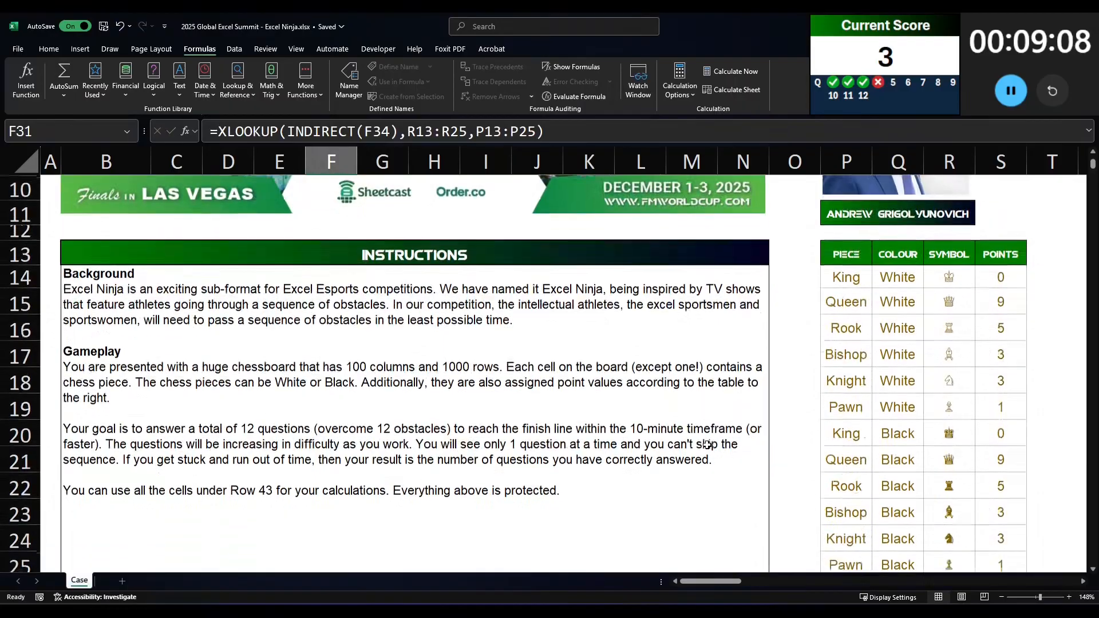
{"action": "scroll", "coordinate": [707, 446], "scroll_direction": "down", "scroll_amount": 4}
{"action": "left_click_drag", "start_coordinate": [542, 131], "coordinate": [401, 131]}
{"action": "key", "text": "BackSpace"}
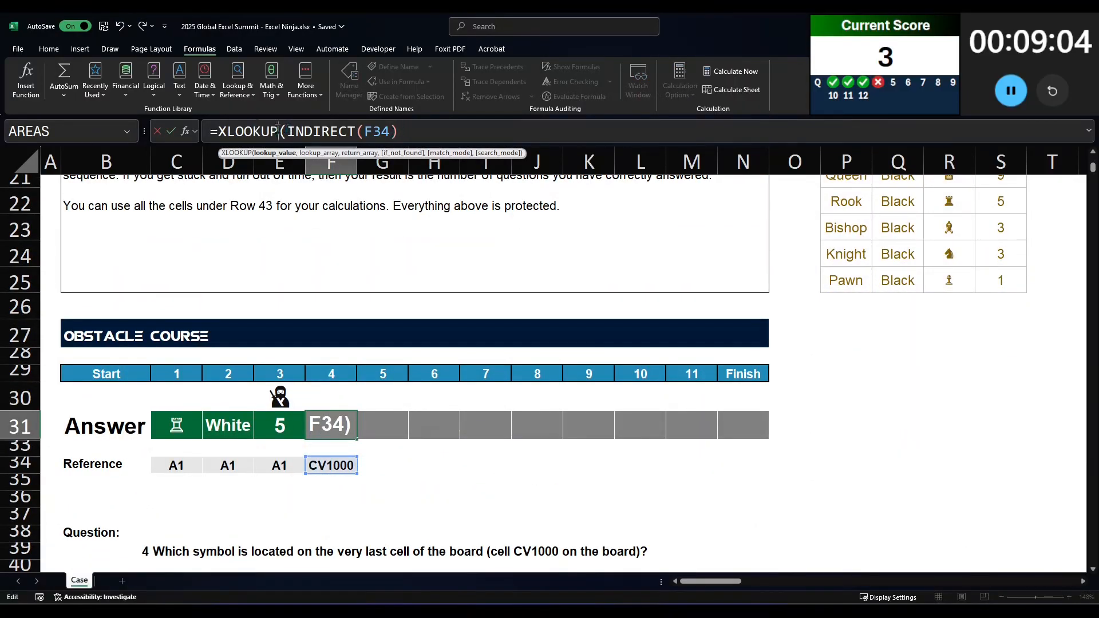
{"action": "left_click_drag", "start_coordinate": [287, 131], "coordinate": [221, 131]}
{"action": "key", "text": "BackSpace"}
{"action": "key", "text": "Return"}
{"action": "key", "text": "Up"}
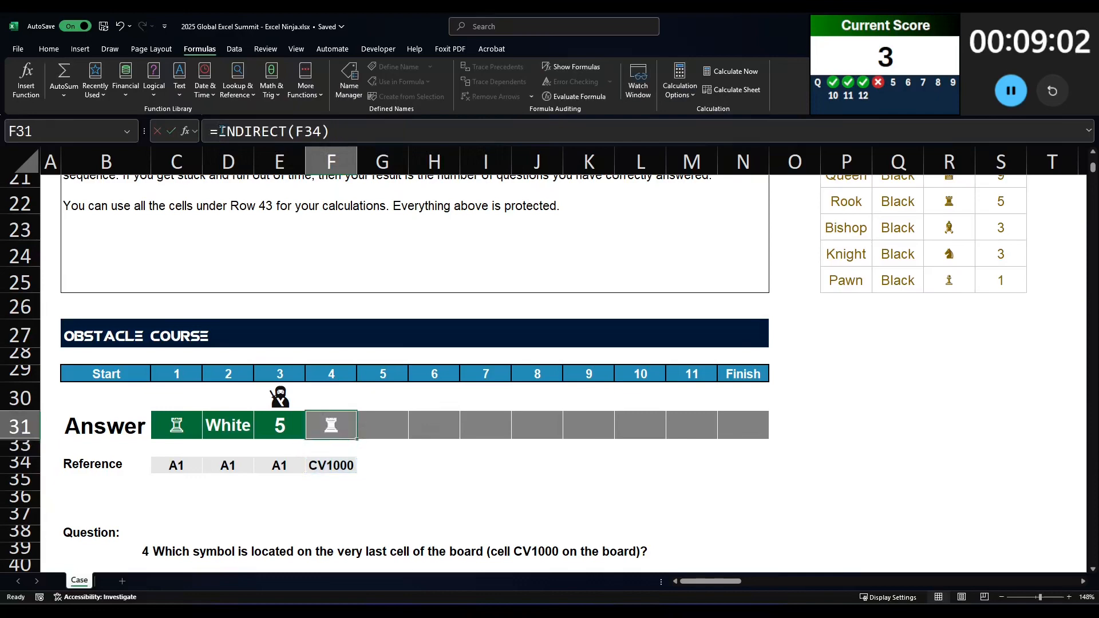
Step: Replace answer 4 with a direct reference to the board's last cell, =CX1045
{"action": "type", "text": "="}
{"action": "scroll", "coordinate": [172, 401], "scroll_direction": "down", "scroll_amount": 5}
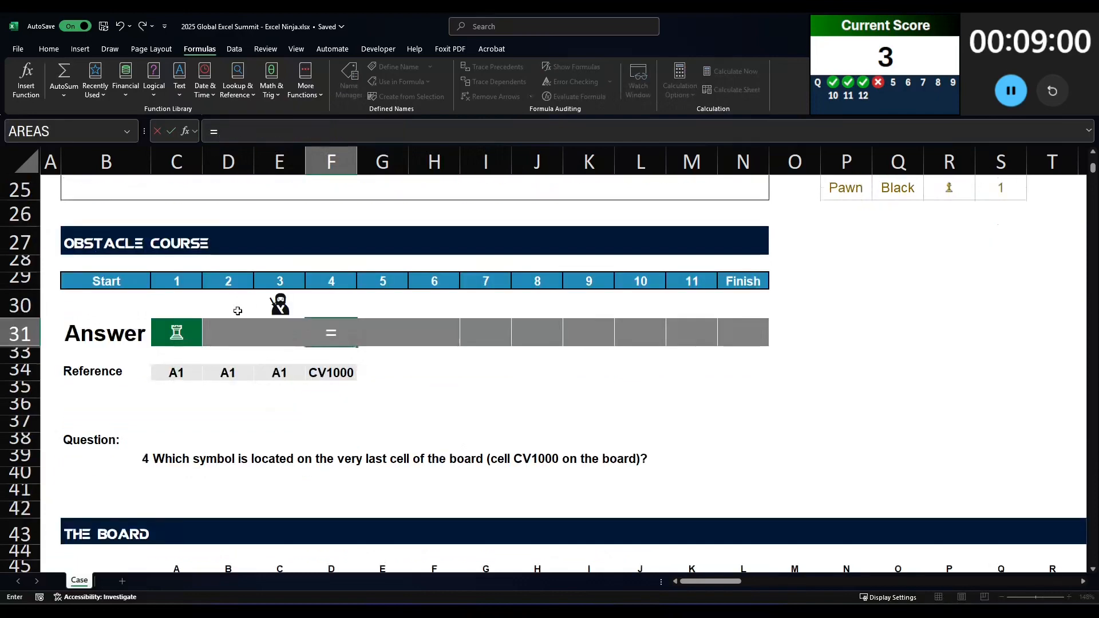
{"action": "left_click", "coordinate": [168, 416]}
{"action": "key", "text": "ctrl+Right"}
{"action": "key", "text": "ctrl+Down"}
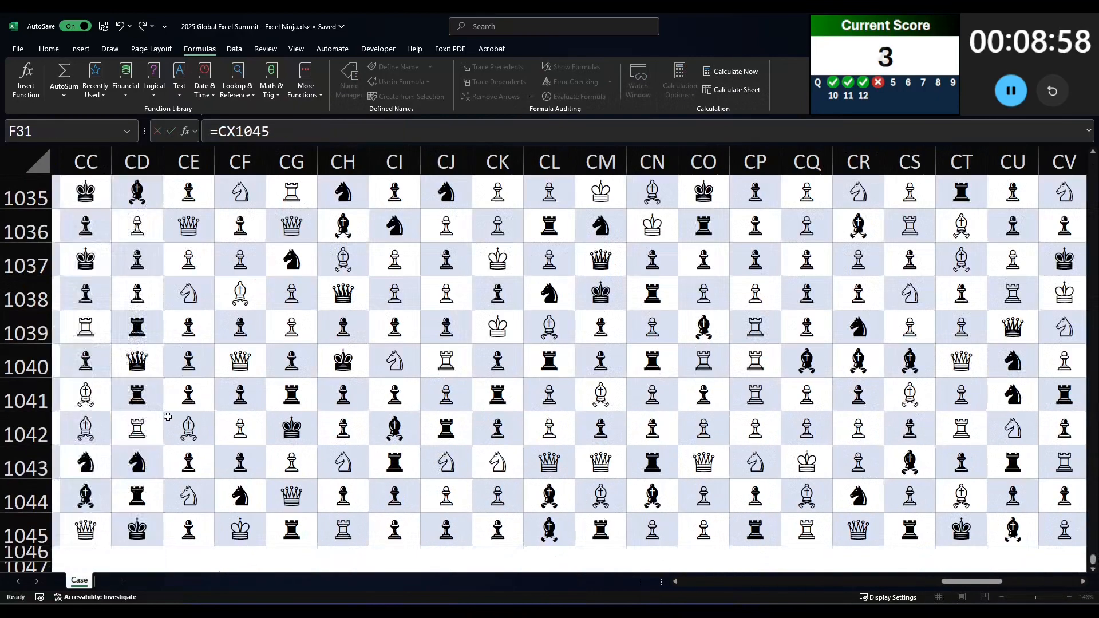
Step: Commit answer 4 as =CX1045, select the answer 5 cell and read question 5
{"action": "key", "text": "Return"}
{"action": "scroll", "coordinate": [338, 382], "scroll_direction": "up", "scroll_amount": 5}
{"action": "scroll", "coordinate": [349, 429], "scroll_direction": "down", "scroll_amount": 2}
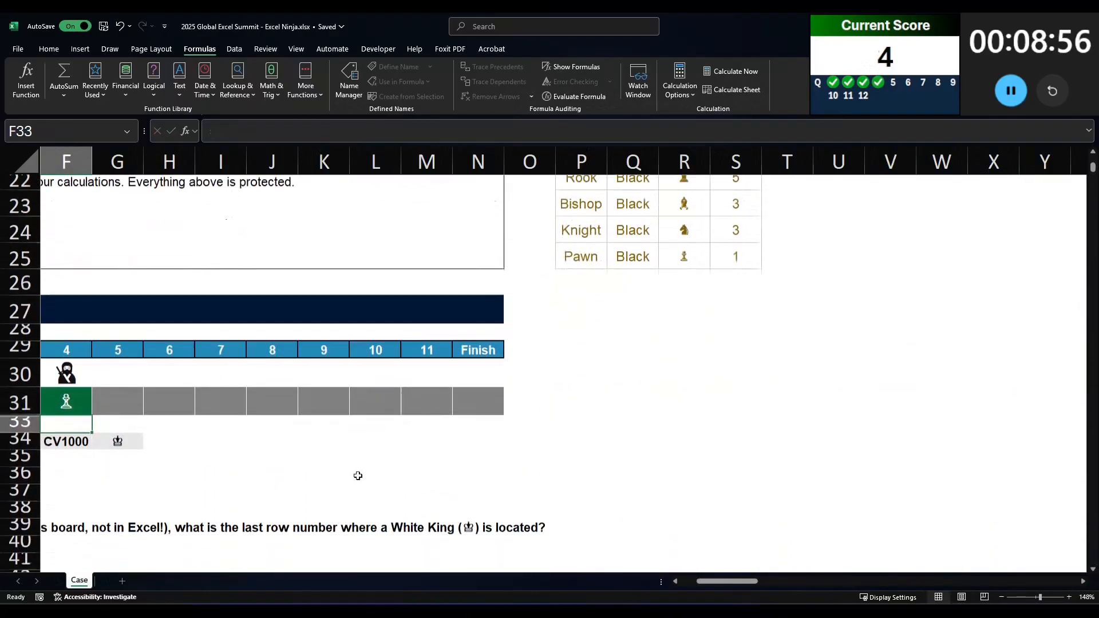
{"action": "left_click", "coordinate": [128, 392]}
{"action": "scroll", "coordinate": [726, 590], "scroll_direction": "left", "scroll_amount": 5}
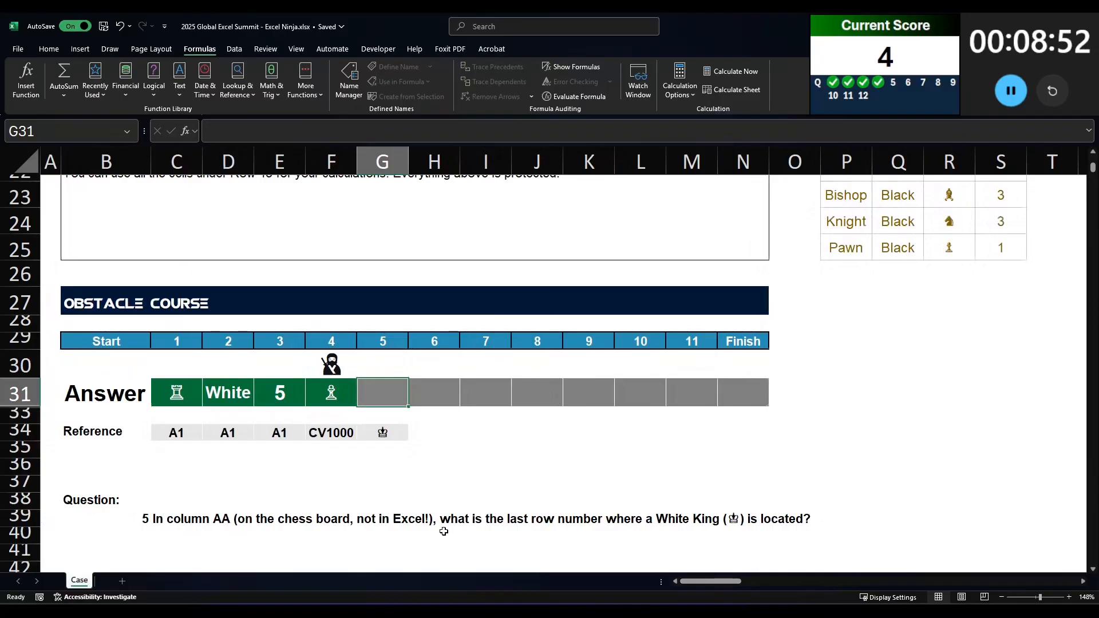
{"action": "scroll", "coordinate": [445, 530], "scroll_direction": "down", "scroll_amount": 1}
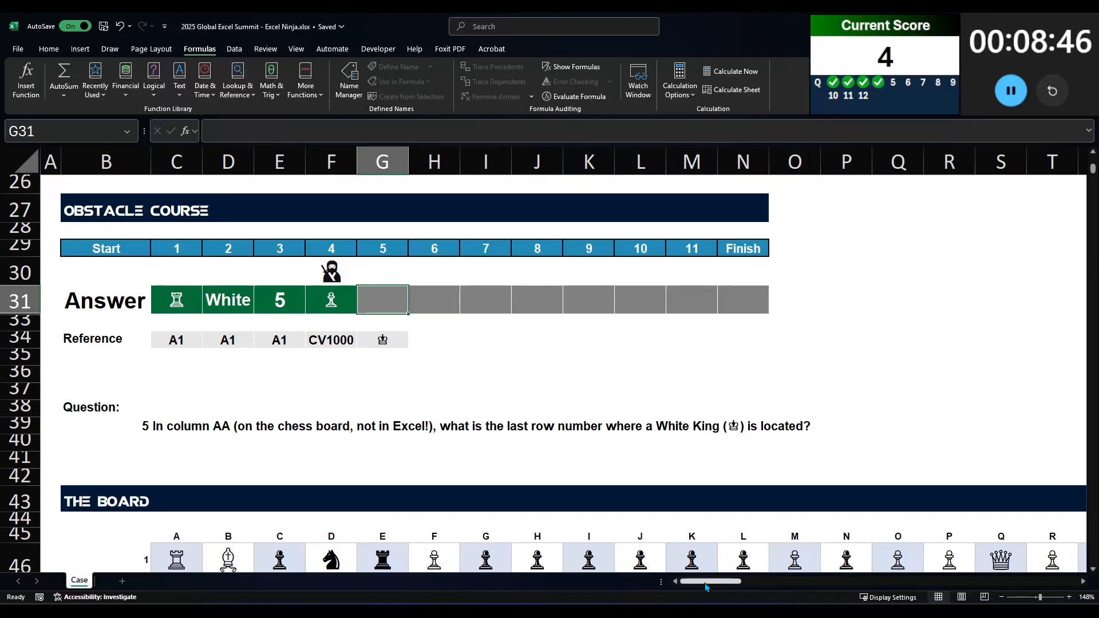
{"action": "mouse_move", "coordinate": [705, 590]}
{"action": "left_mouse_down"}
{"action": "mouse_move", "coordinate": [784, 588]}
{"action": "mouse_move", "coordinate": [711, 588]}
{"action": "left_mouse_up"}
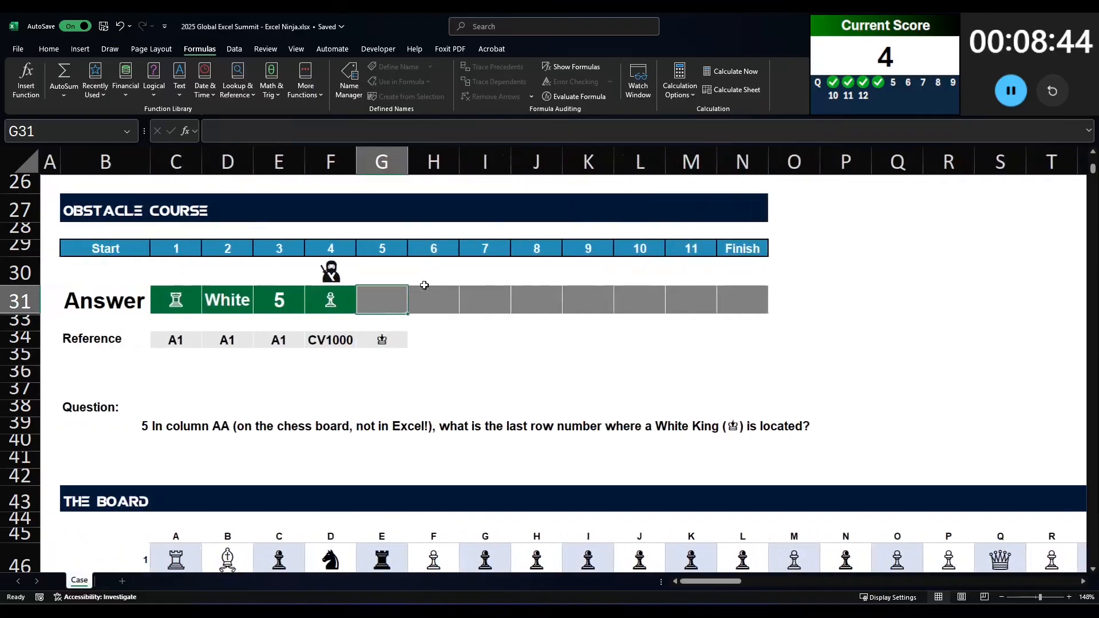
Step: Start answer 5 with an XLOOKUP of G34 in board column AA, using AC46:AC1045 as lookup array
{"action": "type", "text": "=XLOOKUP("}
{"action": "key", "text": "Down"}
{"action": "key", "text": "Down"}
{"action": "type", "text": ","}
{"action": "scroll", "coordinate": [771, 527], "scroll_direction": "right", "scroll_amount": 5}
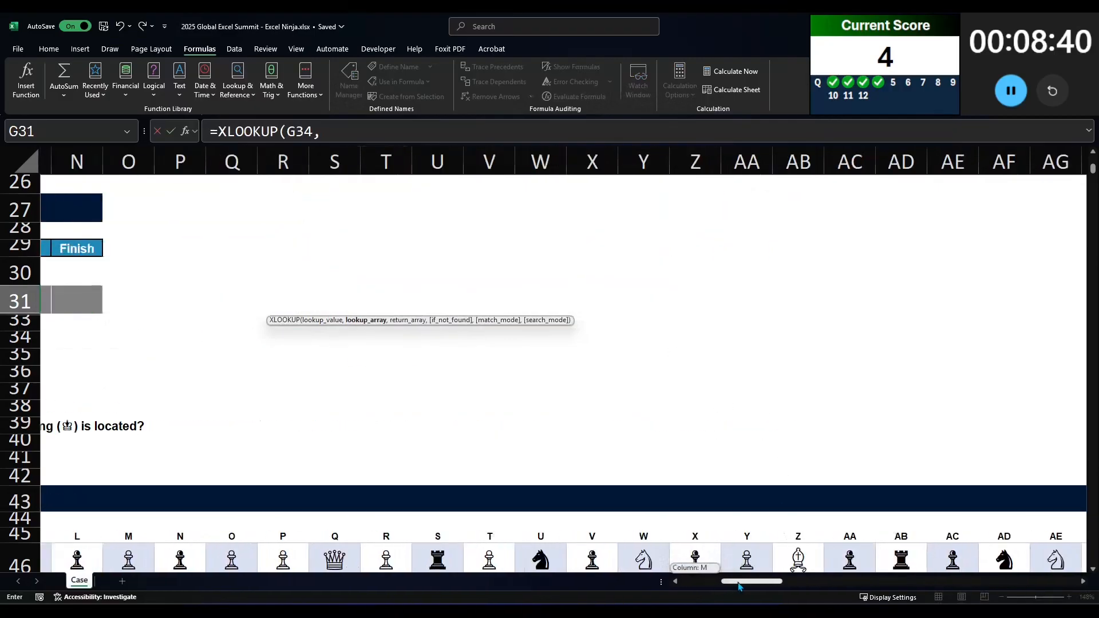
{"action": "left_click", "coordinate": [753, 558]}
{"action": "key", "text": "ctrl+shift+Down"}
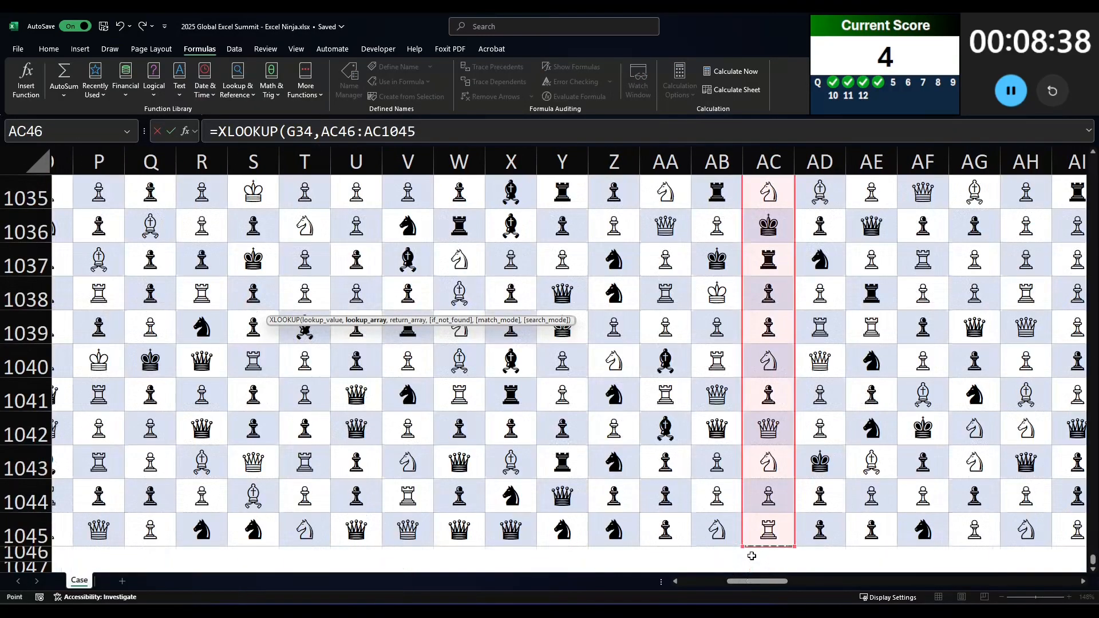
Step: Complete answer 5's XLOOKUP with the board's row numbers B46:B1045 as return array
{"action": "type", "text": ","}
{"action": "left_click_drag", "start_coordinate": [767, 582], "coordinate": [211, 543]}
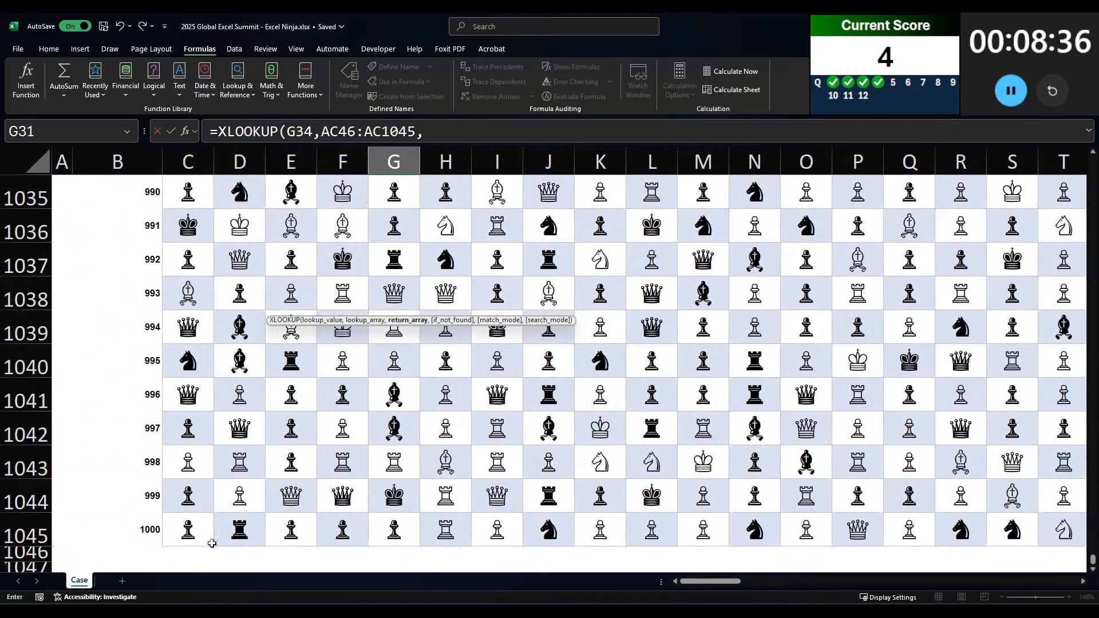
{"action": "left_click", "coordinate": [147, 534]}
{"action": "key", "text": "ctrl+shift+Up"}
{"action": "key", "text": "Return"}
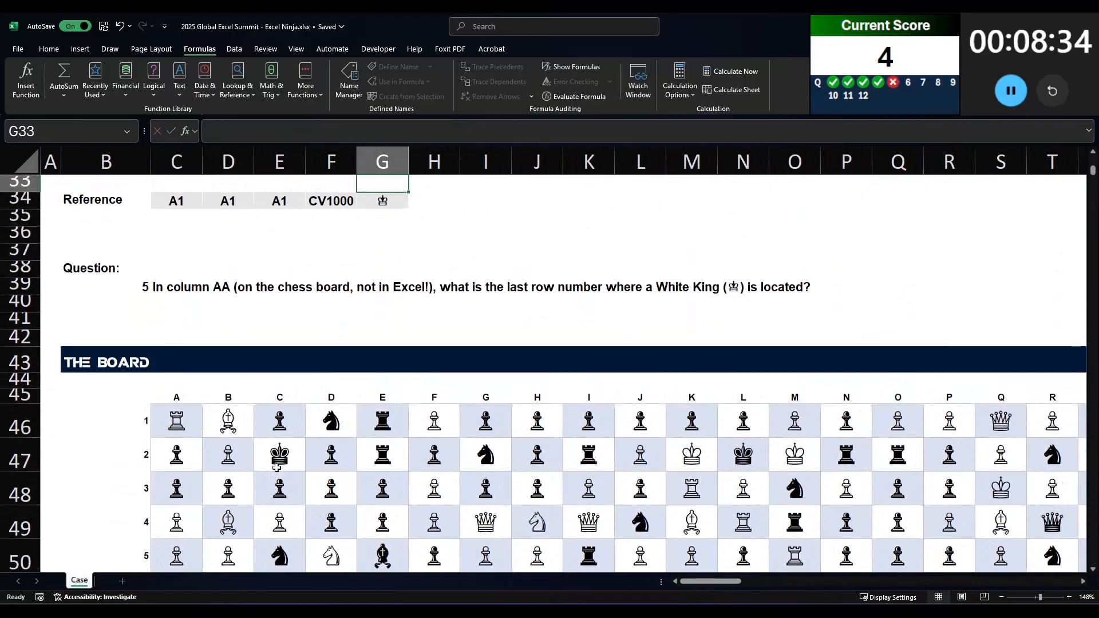
Step: Add search mode -1 to answer 5's XLOOKUP so it searches from last to first
{"action": "scroll", "coordinate": [217, 488], "scroll_direction": "up", "scroll_amount": 3}
{"action": "key", "text": "Up"}
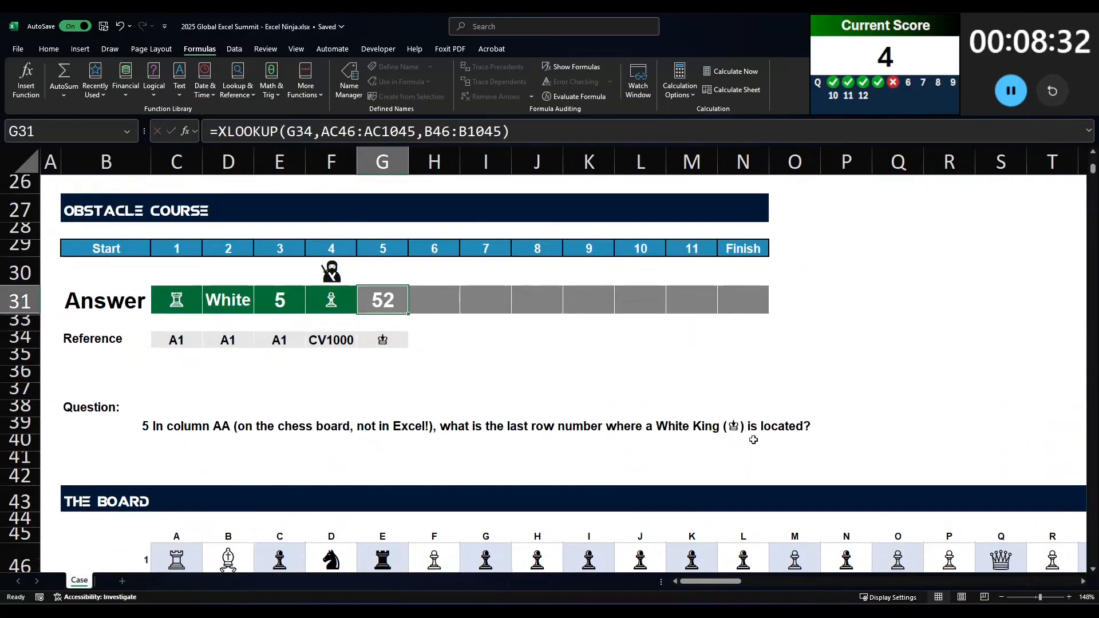
{"action": "left_click", "coordinate": [504, 124]}
{"action": "type", "text": ",,,"}
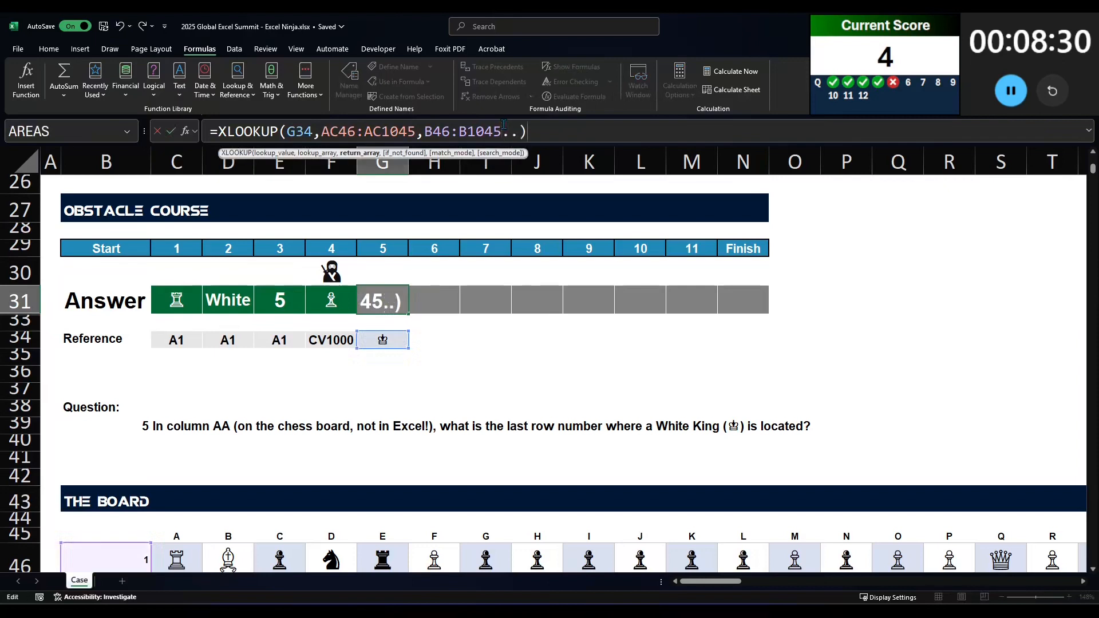
{"action": "type", "text": "-1"}
{"action": "key", "text": "Return"}
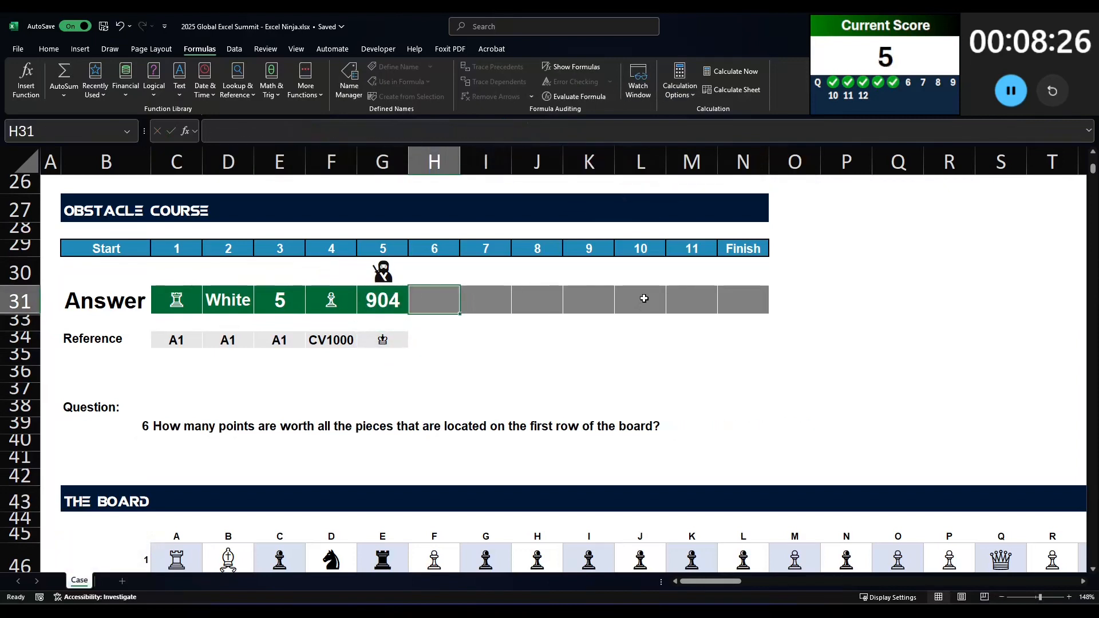
Step: Start answer 6 with =SUM(XLOOKUP( using the board's first row C46:CX46 as lookup values
{"action": "type", "text": "=SUM(XLOOK"}
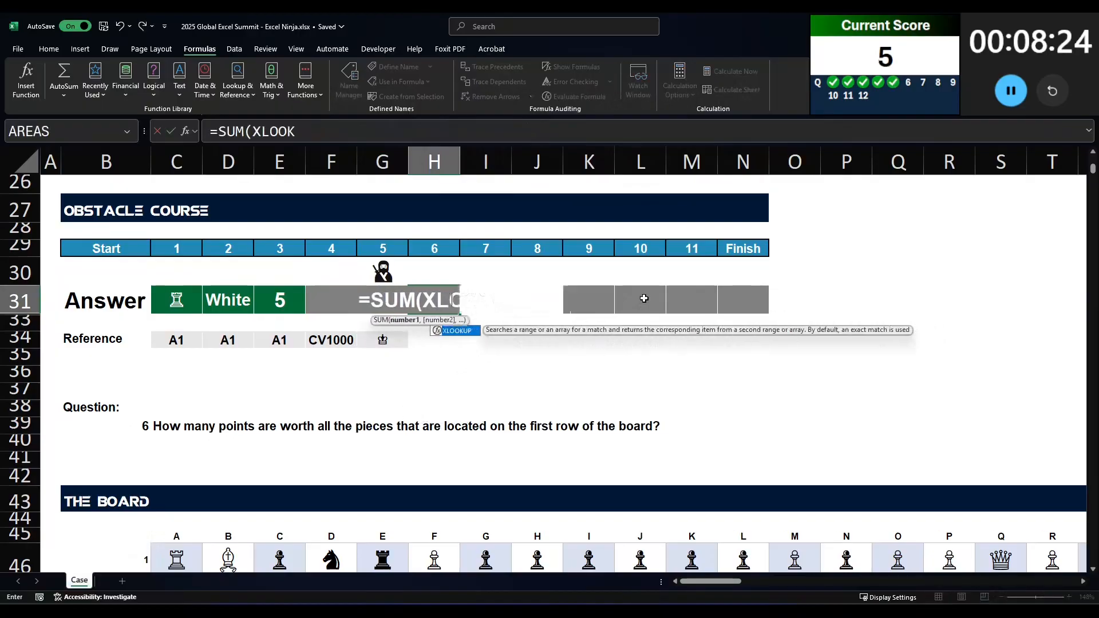
{"action": "type", "text": "UP("}
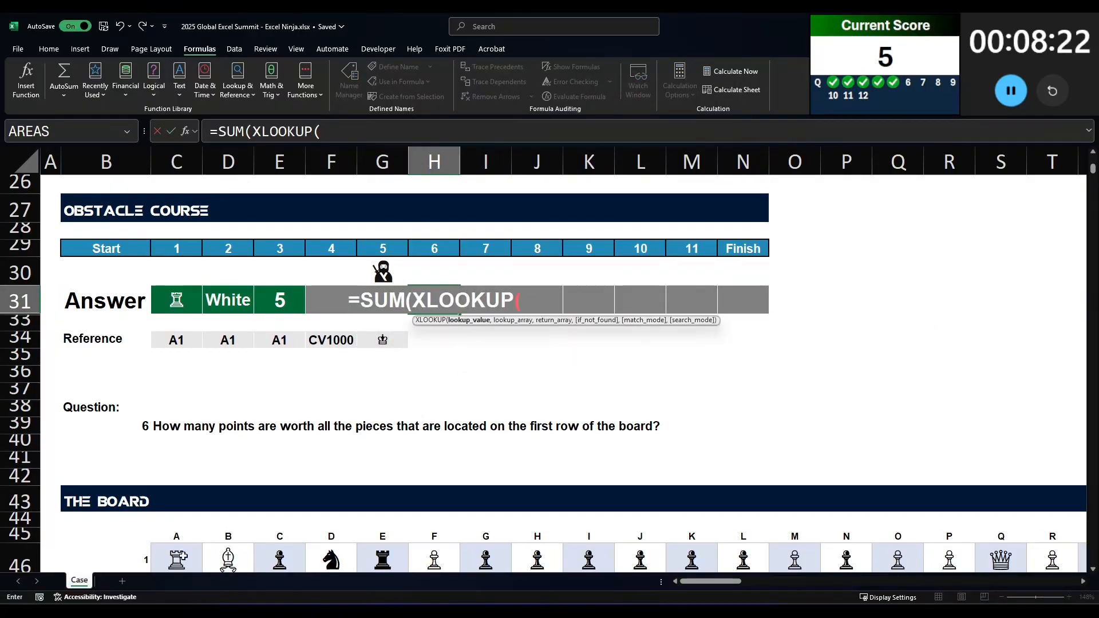
{"action": "left_click", "coordinate": [176, 558]}
{"action": "key", "text": "ctrl+shift+Right"}
{"action": "type", "text": ","}
Step: Complete answer 6's formula with the symbols R14:R25 as lookup array and the points S14:S25 as return array
{"action": "scroll", "coordinate": [527, 437], "scroll_direction": "up", "scroll_amount": 7}
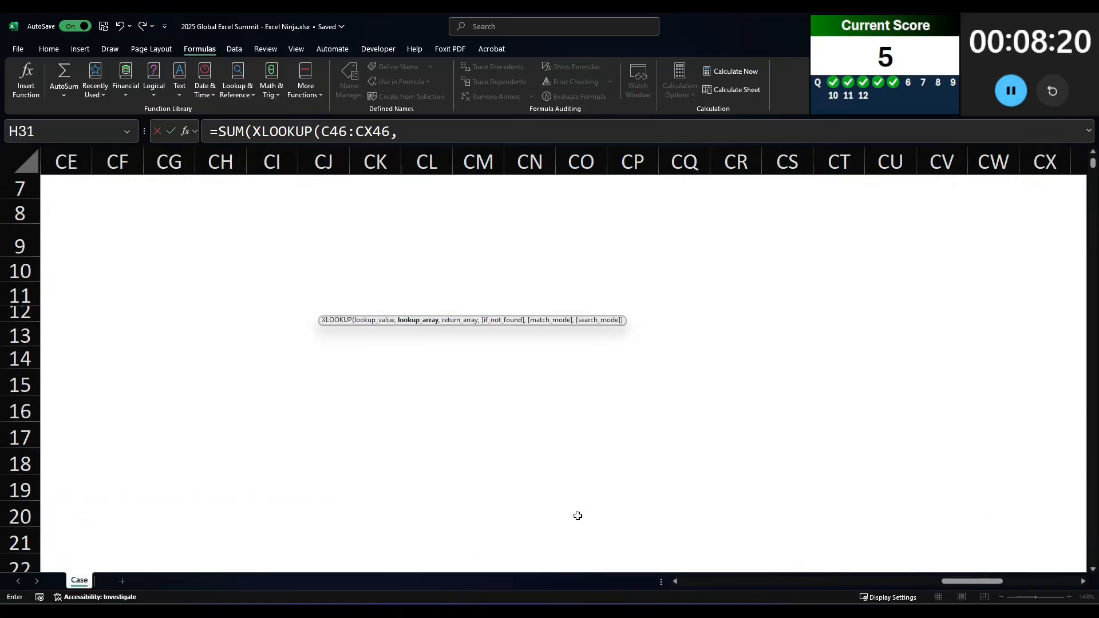
{"action": "key", "text": "Home"}
{"action": "scroll", "coordinate": [577, 516], "scroll_direction": "up", "scroll_amount": 4}
{"action": "left_click", "coordinate": [952, 406]}
{"action": "left_click", "coordinate": [948, 387]}
{"action": "key", "text": "ctrl+shift+Down"}
{"action": "type", "text": ","}
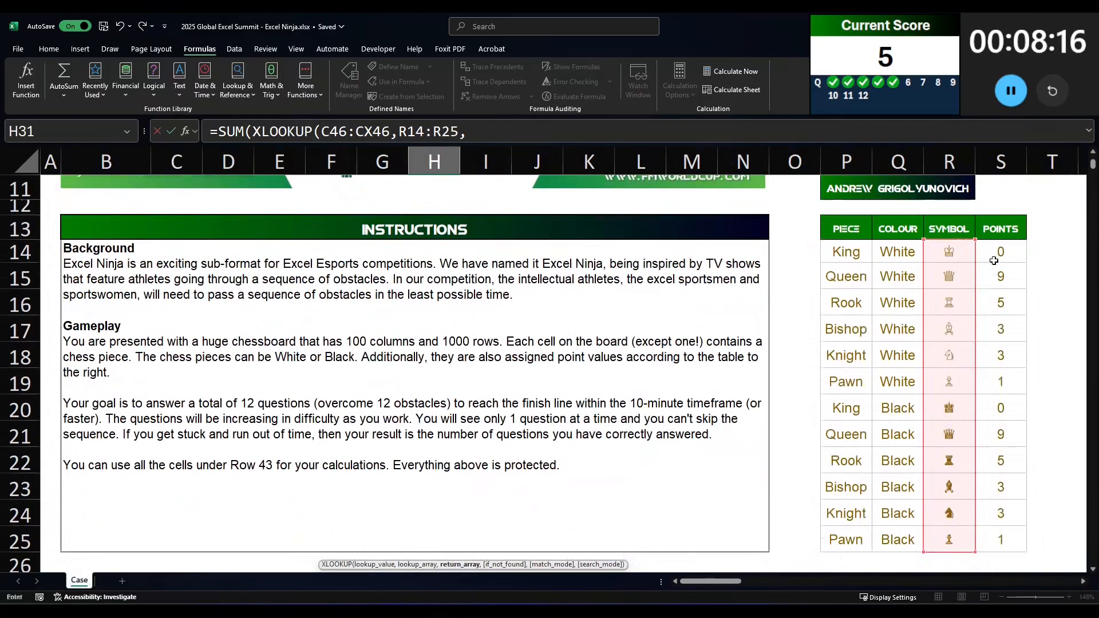
{"action": "left_click", "coordinate": [994, 261]}
{"action": "key", "text": "ctrl+shift+Down"}
{"action": "key", "text": "Return"}
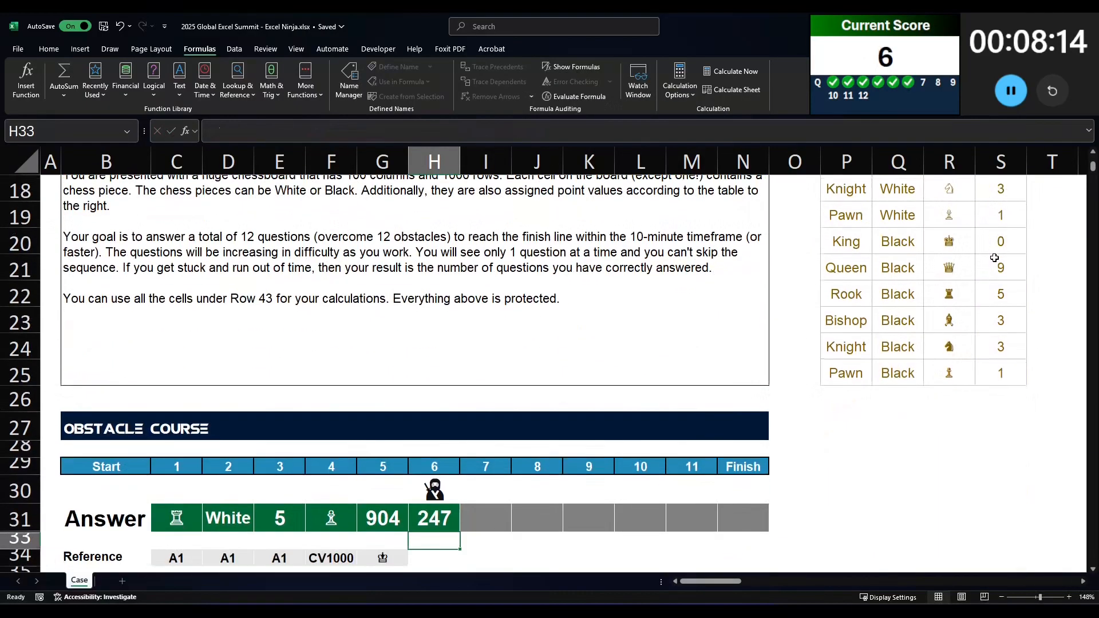
Step: Copy the SUM(XLOOKUP) formula text from answer 6 into the answer 7 cell
{"action": "key", "text": "Right"}
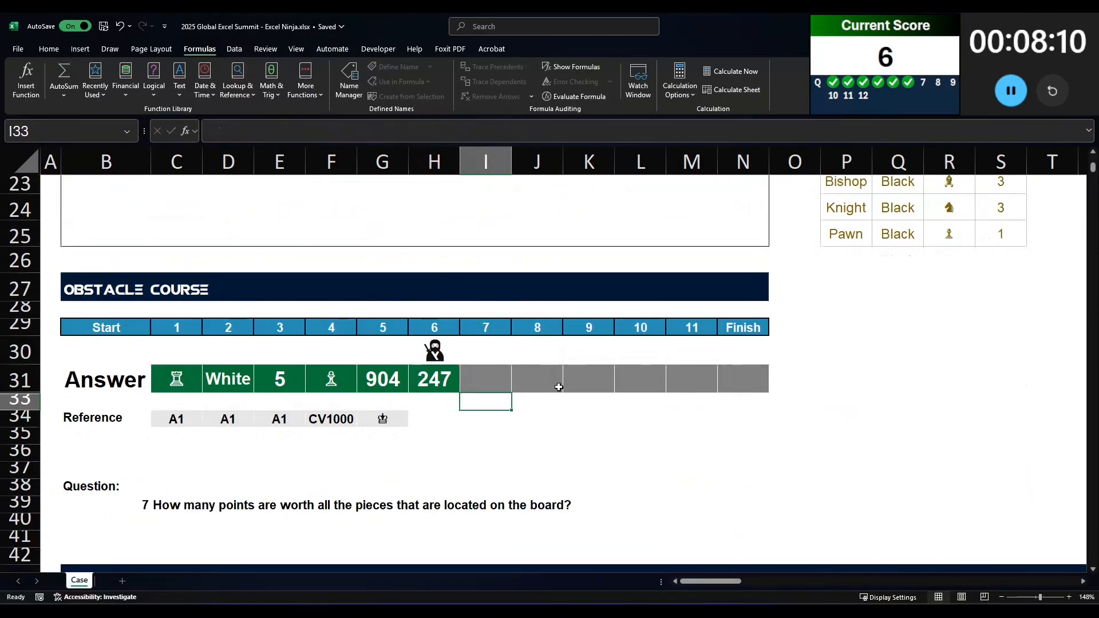
{"action": "left_click", "coordinate": [521, 368]}
{"action": "left_click", "coordinate": [468, 378]}
{"action": "left_click", "coordinate": [438, 378]}
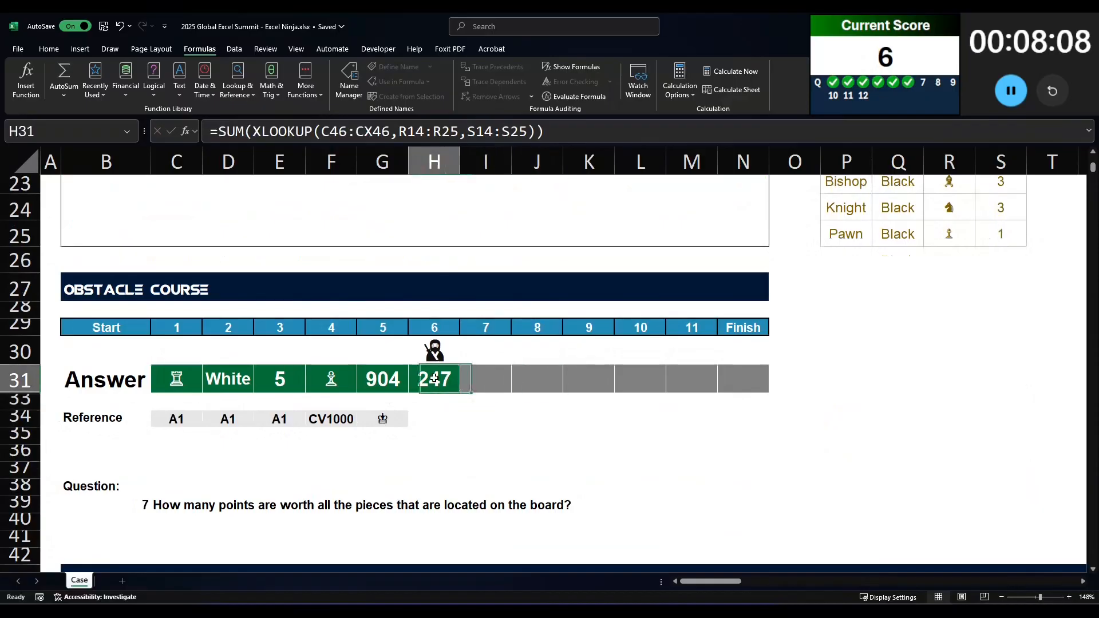
{"action": "left_click_drag", "start_coordinate": [550, 131], "coordinate": [96, 125]}
{"action": "key", "text": "ctrl+c"}
{"action": "key", "text": "Tab"}
{"action": "key", "text": "F2"}
{"action": "key", "text": "ctrl+v"}
Step: Change the lookup values in answer 7's XLOOKUP to the whole board, C46:CX1045
{"action": "mouse_move", "coordinate": [321, 132]}
{"action": "left_mouse_down"}
{"action": "mouse_move", "coordinate": [384, 135]}
{"action": "mouse_move", "coordinate": [321, 131]}
{"action": "left_mouse_up"}
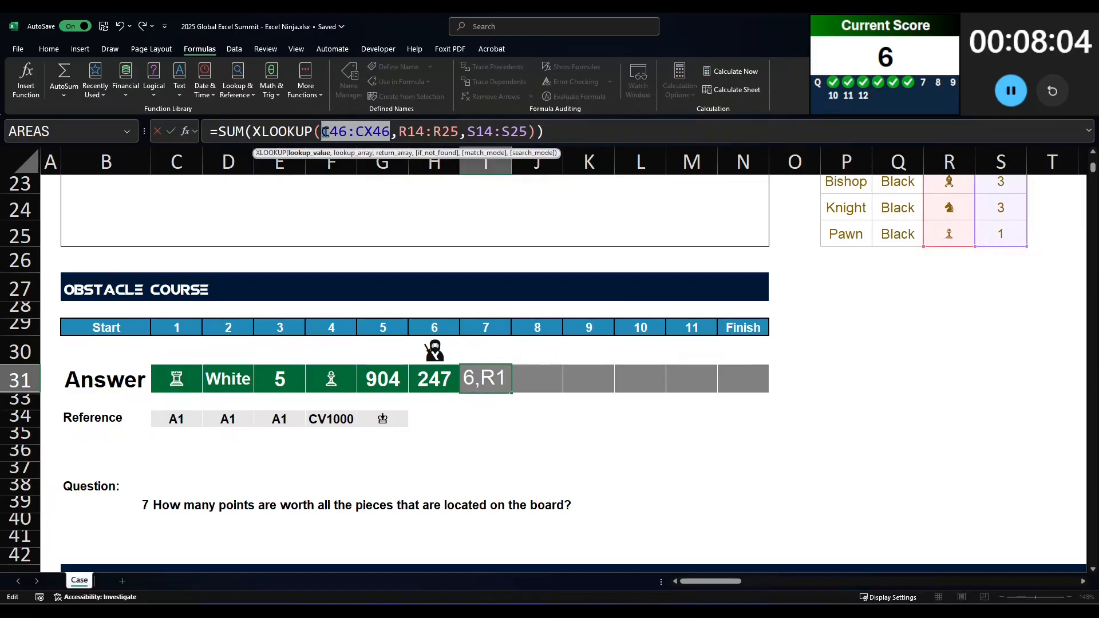
{"action": "key", "text": "Delete"}
{"action": "scroll", "coordinate": [210, 436], "scroll_direction": "down", "scroll_amount": 4}
{"action": "left_click", "coordinate": [177, 404]}
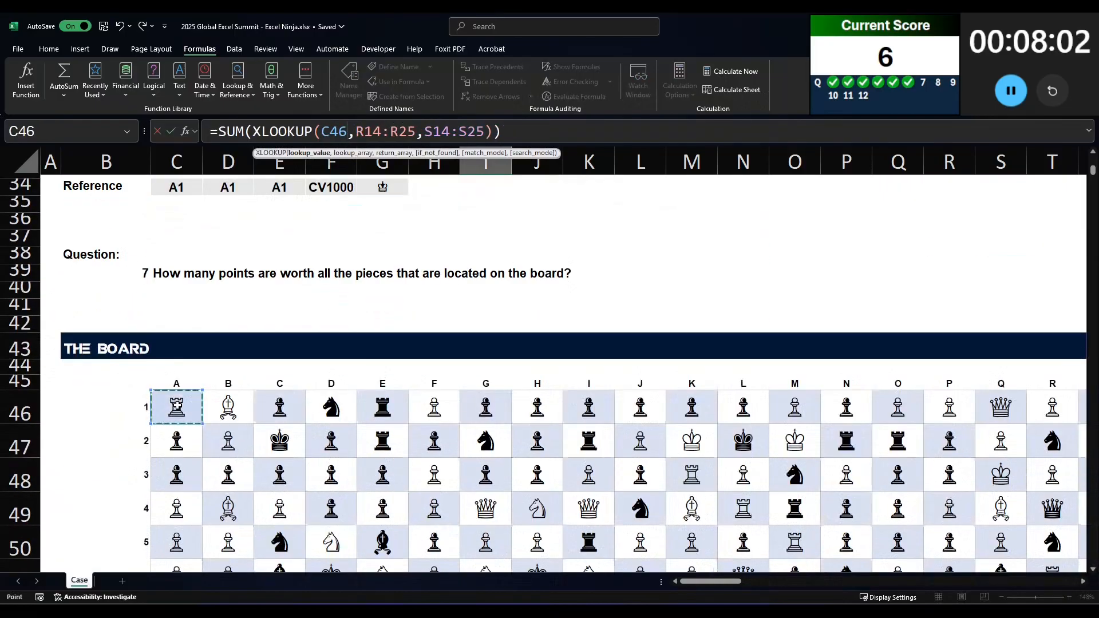
{"action": "key", "text": "ctrl+shift+End"}
{"action": "key", "text": "Return"}
Step: Wrap answer 7's XLOOKUP in IFERROR with 0 as fallback value inside the SUM
{"action": "scroll", "coordinate": [173, 401], "scroll_direction": "up", "scroll_amount": 4}
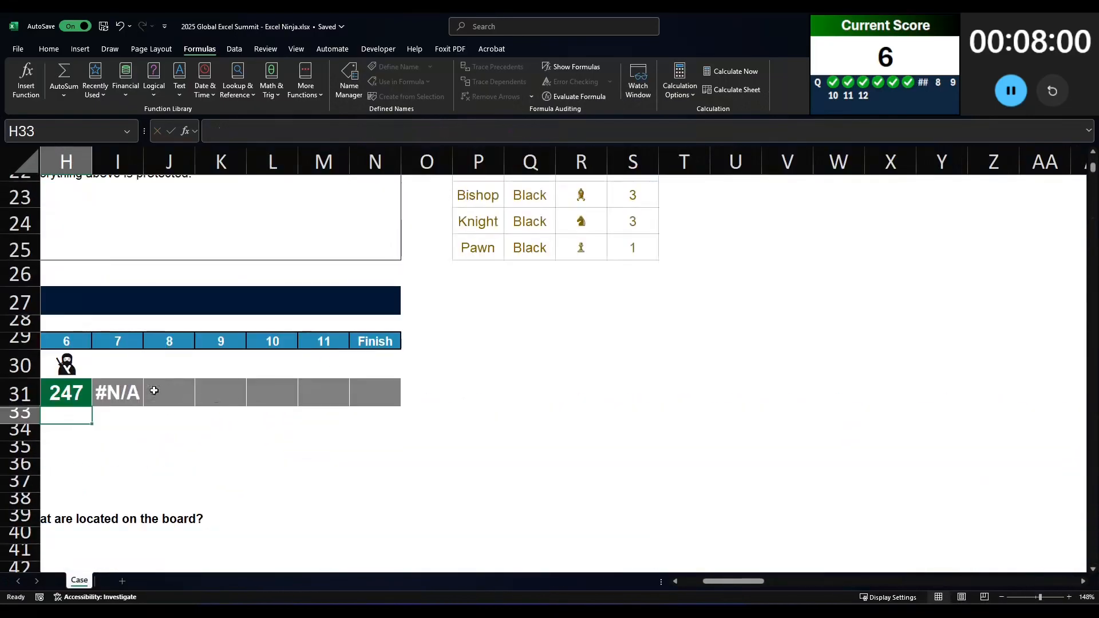
{"action": "left_click", "coordinate": [127, 393]}
{"action": "scroll", "coordinate": [515, 372], "scroll_direction": "left", "scroll_amount": 3}
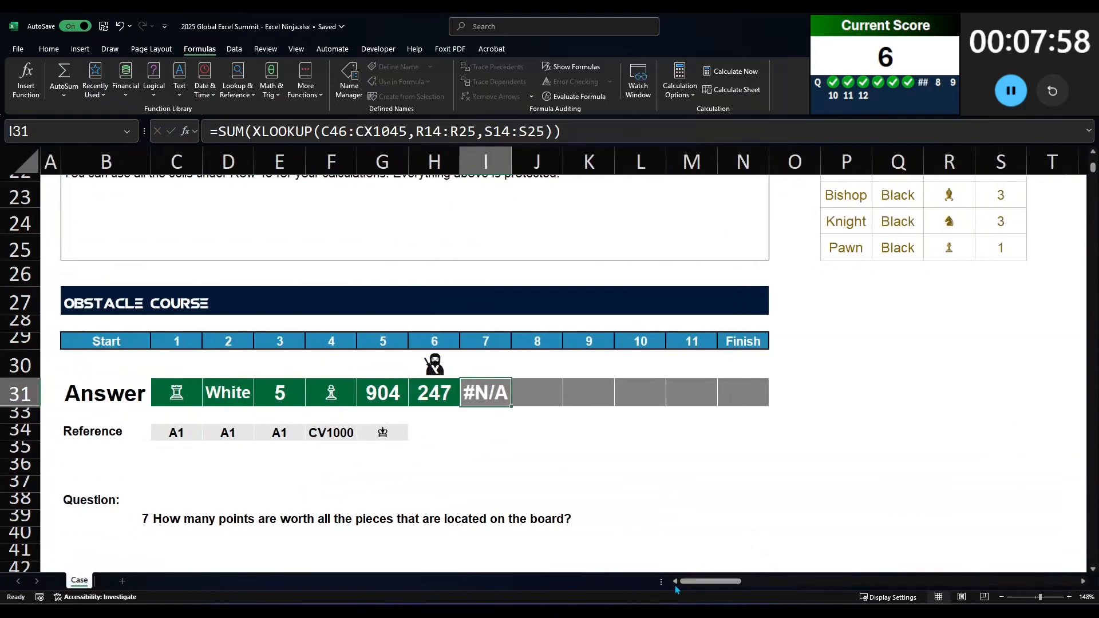
{"action": "scroll", "coordinate": [519, 453], "scroll_direction": "down", "scroll_amount": 2}
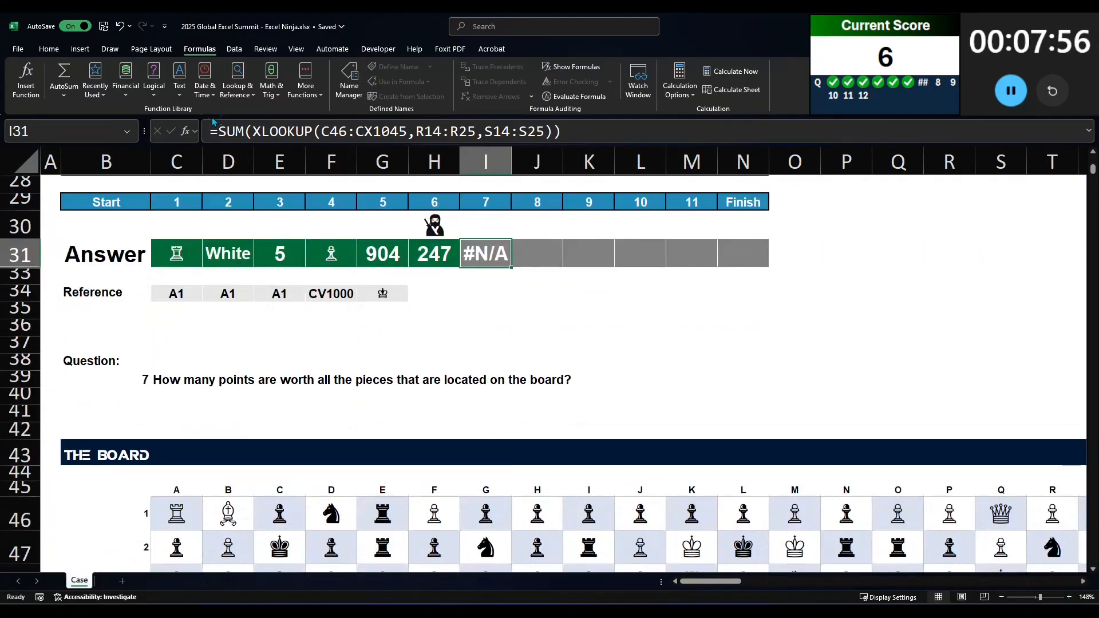
{"action": "left_click", "coordinate": [255, 131]}
{"action": "type", "text": "IFERROR("}
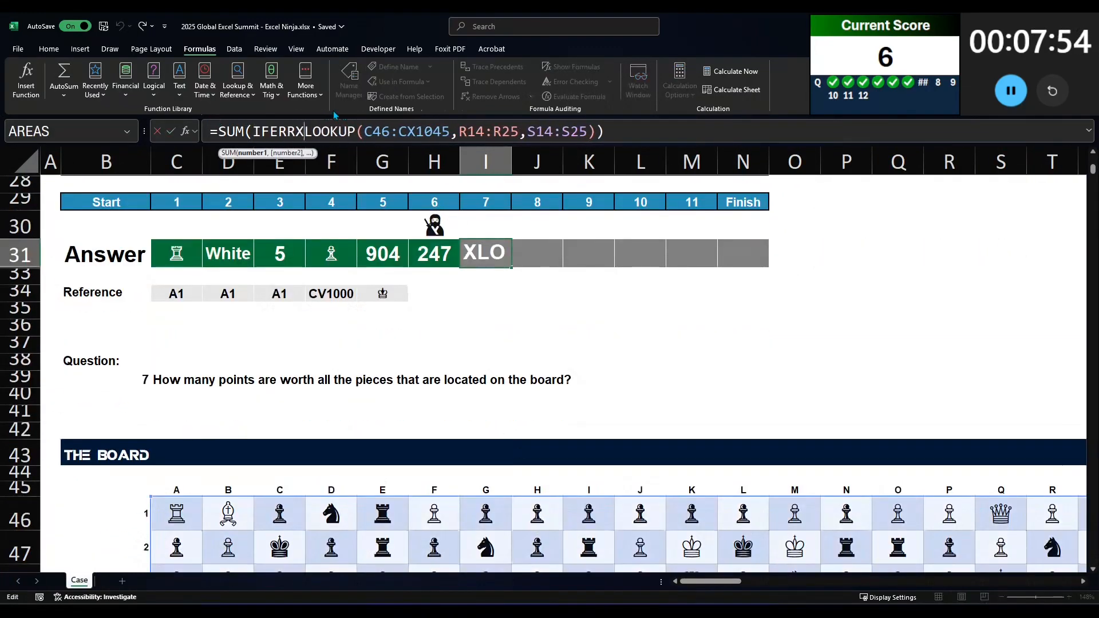
{"action": "left_click", "coordinate": [637, 124]}
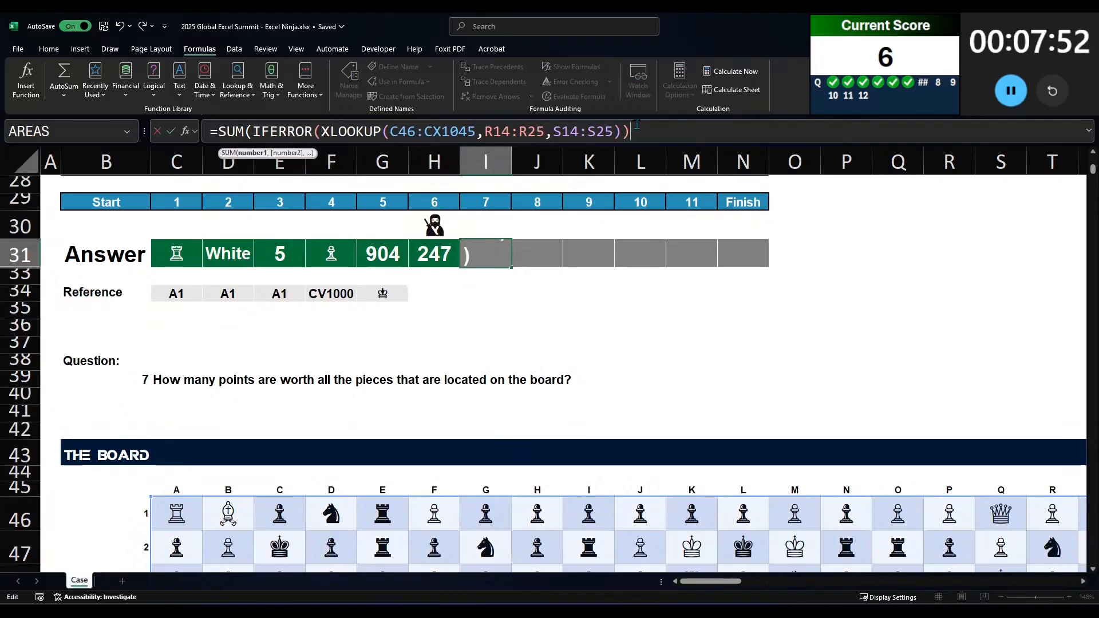
{"action": "key", "text": "BackSpace"}
{"action": "type", "text": ",0))"}
{"action": "key", "text": "Return"}
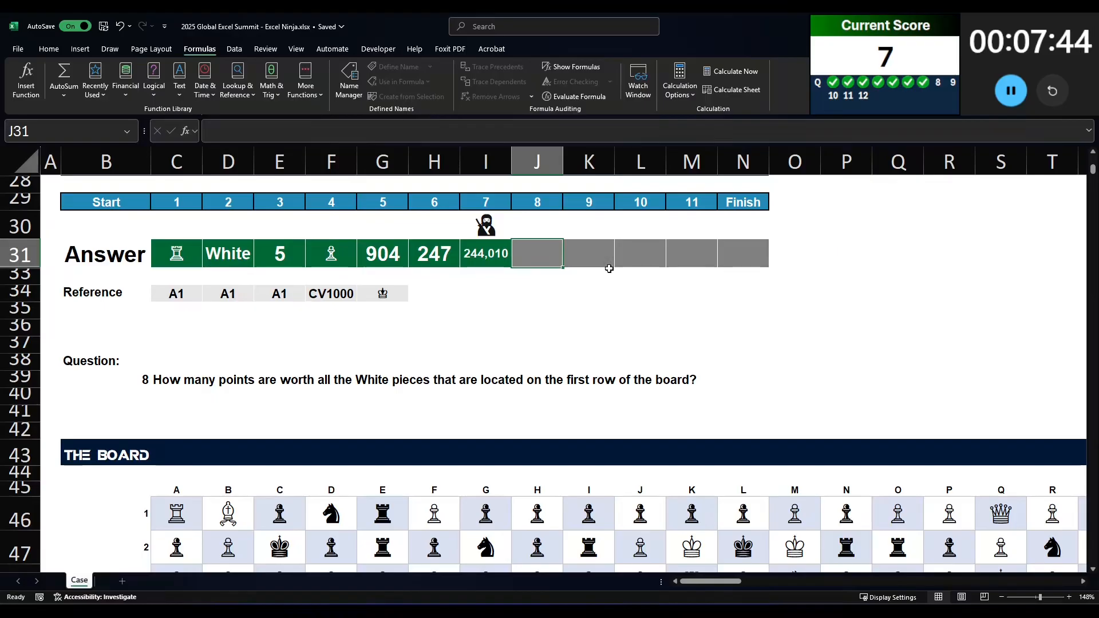
Step: Start answer 8 as a SUMIFS over C46:CX46 with a nested XLOOKUP of C46:CX46 as criteria range
{"action": "type", "text": "=SUMIFS("}
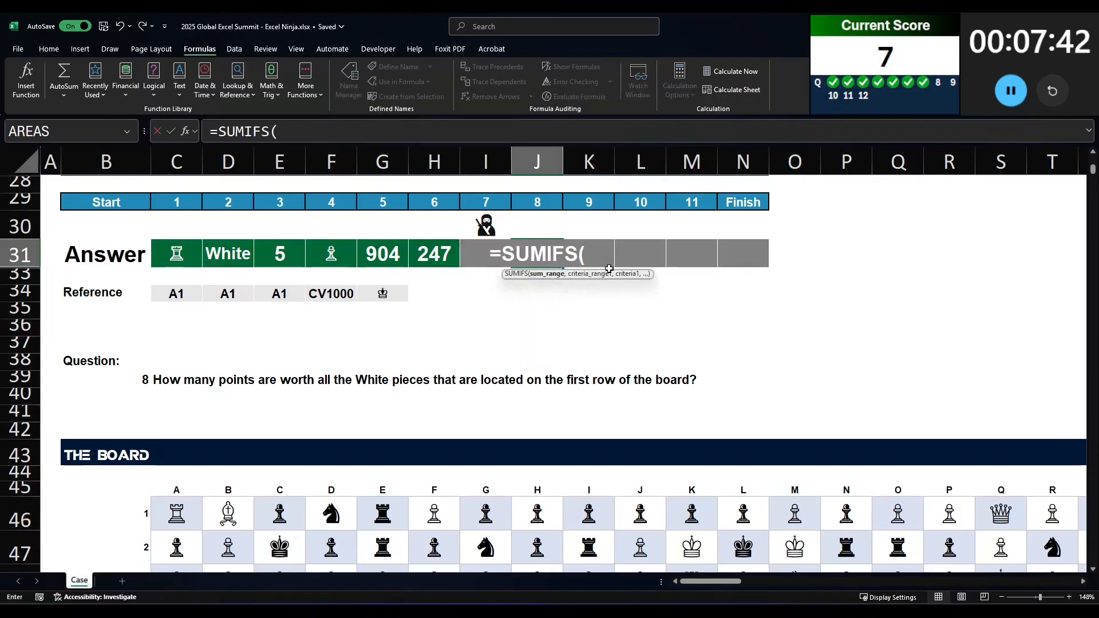
{"action": "left_click", "coordinate": [163, 506]}
{"action": "key", "text": "ctrl+shift+Right"}
{"action": "type", "text": ","}
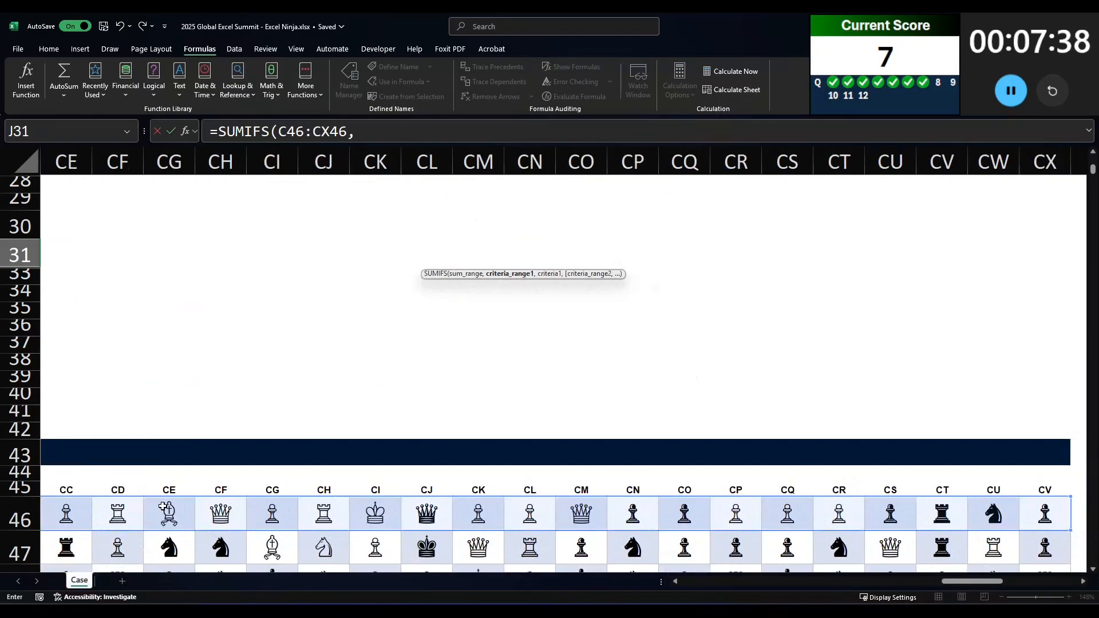
{"action": "type", "text": "XLOOKUP("}
{"action": "left_click", "coordinate": [162, 505]}
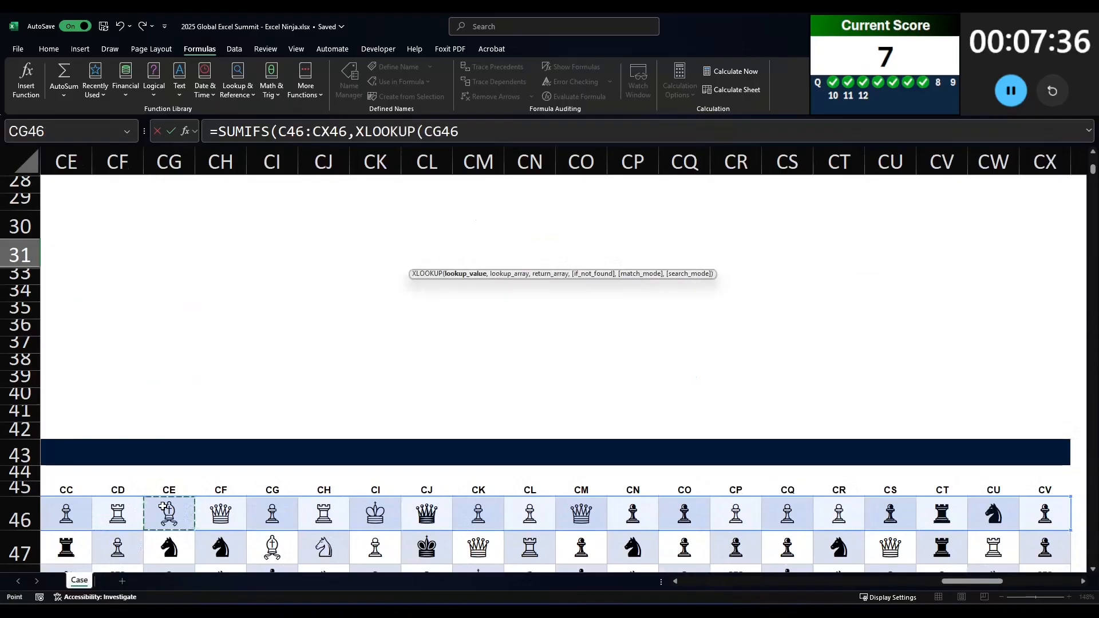
{"action": "key", "text": "ctrl+Left"}
{"action": "key", "text": "Right"}
{"action": "key", "text": "ctrl+shift+Right"}
{"action": "type", "text": ","}
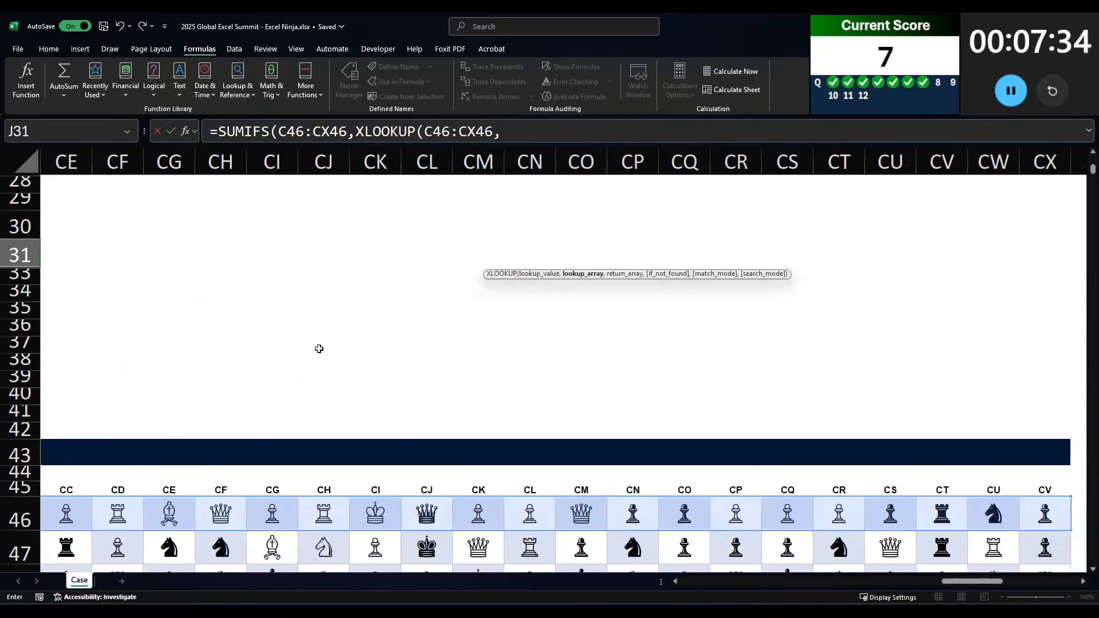
Step: Complete answer 8's nested XLOOKUP with symbols R14:R25 and colours Q14:Q25, and add "White" as the SUMIFS criterion
{"action": "key", "text": "Home"}
{"action": "scroll", "coordinate": [515, 344], "scroll_direction": "up", "scroll_amount": 6}
{"action": "left_click", "coordinate": [954, 243]}
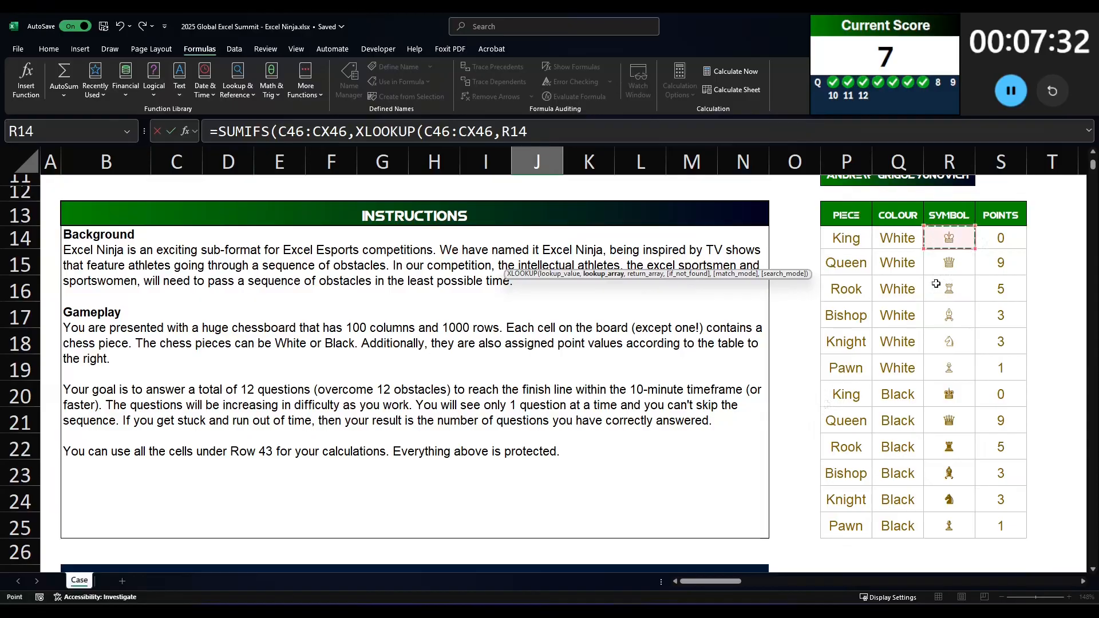
{"action": "key", "text": "ctrl+shift+Down"}
{"action": "type", "text": ","}
{"action": "scroll", "coordinate": [938, 286], "scroll_direction": "up", "scroll_amount": 1}
{"action": "left_click", "coordinate": [878, 333]}
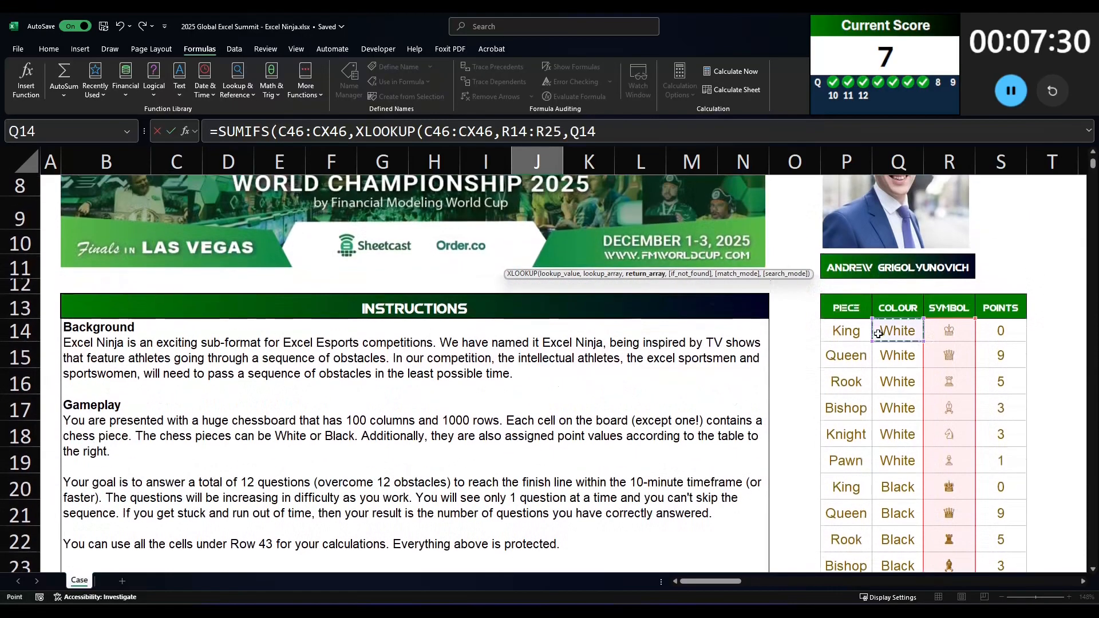
{"action": "key", "text": "ctrl+shift+Down"}
{"action": "type", "text": "),\"White"}
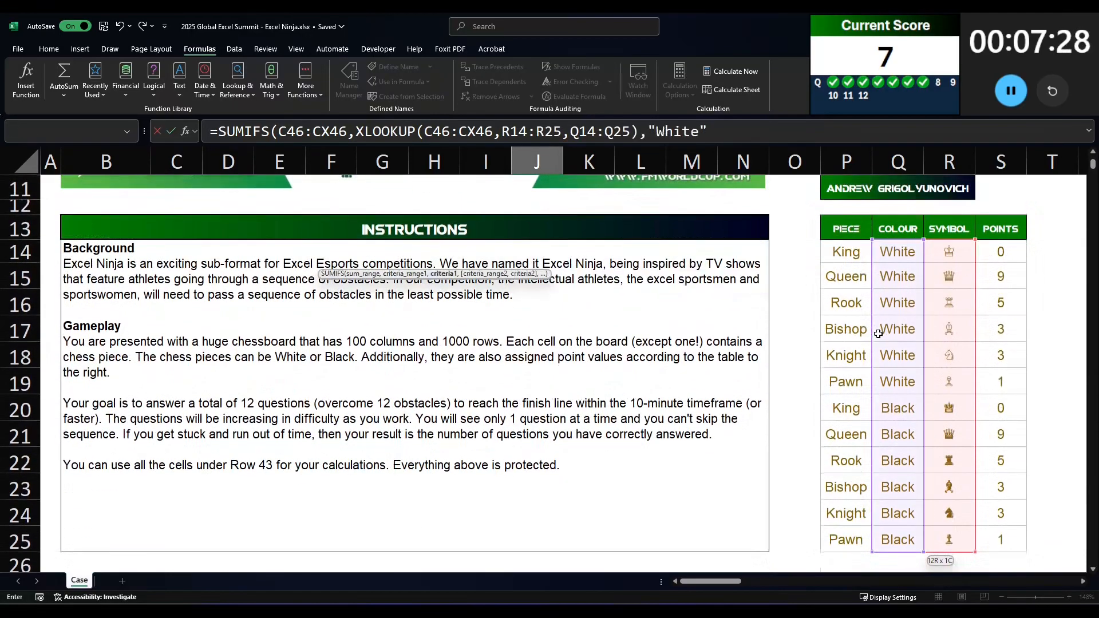
{"action": "scroll", "coordinate": [809, 341], "scroll_direction": "down", "scroll_amount": 3}
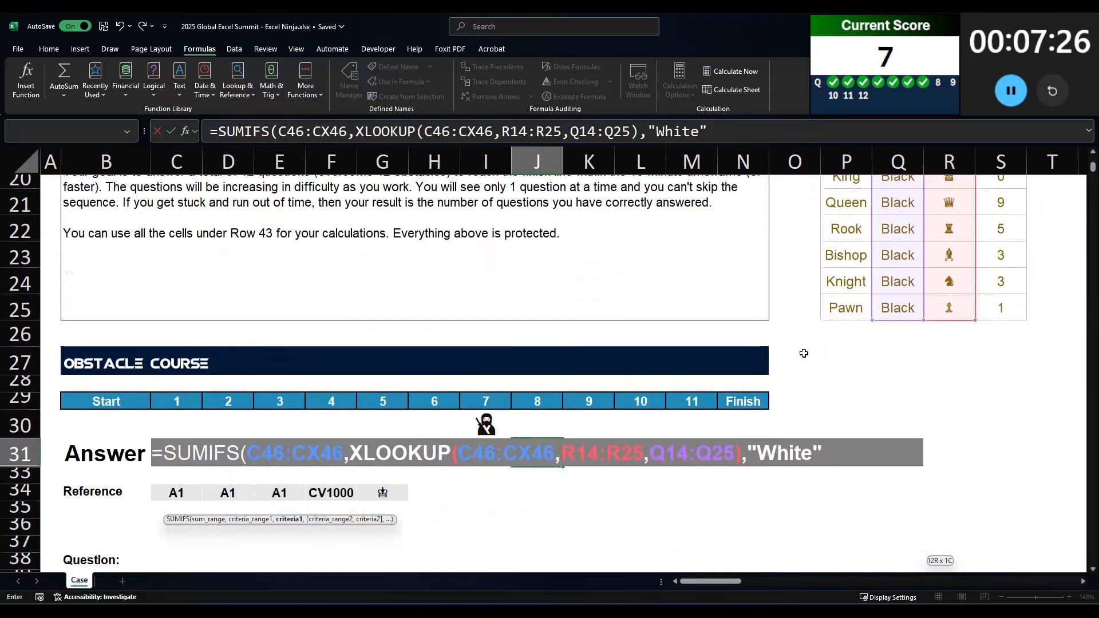
Step: Try replacing the sum range in answer 8's SUMIFS with an XLOOKUP of C46:CX46, using symbols R14:R25 and points S14:S25
{"action": "left_click_drag", "start_coordinate": [273, 132], "coordinate": [347, 135]}
{"action": "key", "text": "BackSpace"}
{"action": "type", "text": "xlookup(C46:CX46,"}
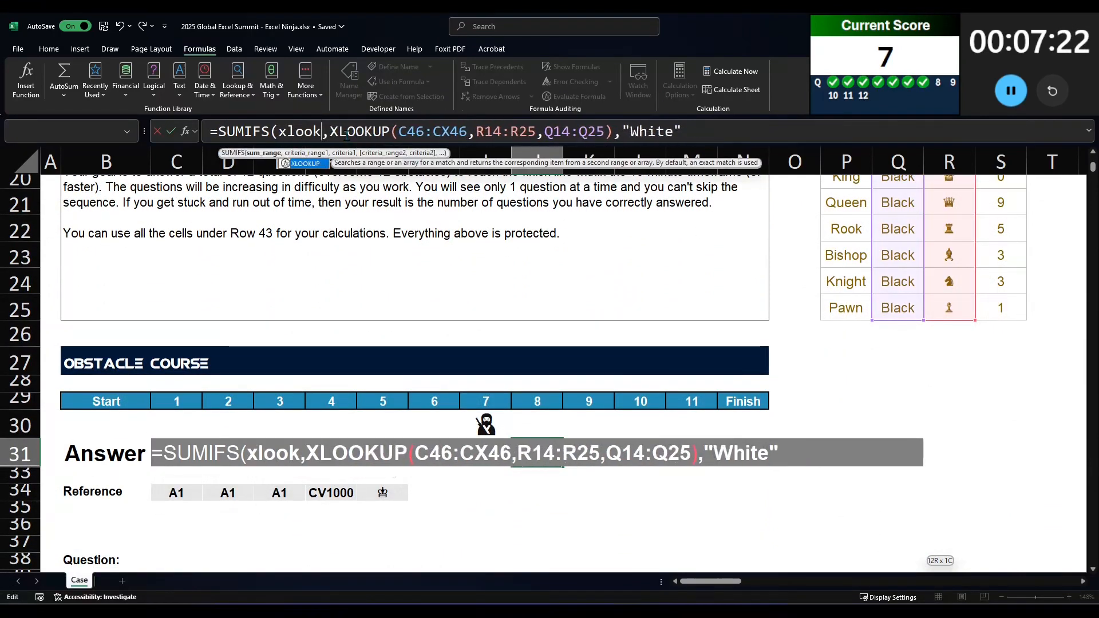
{"action": "scroll", "coordinate": [990, 333], "scroll_direction": "up", "scroll_amount": 4}
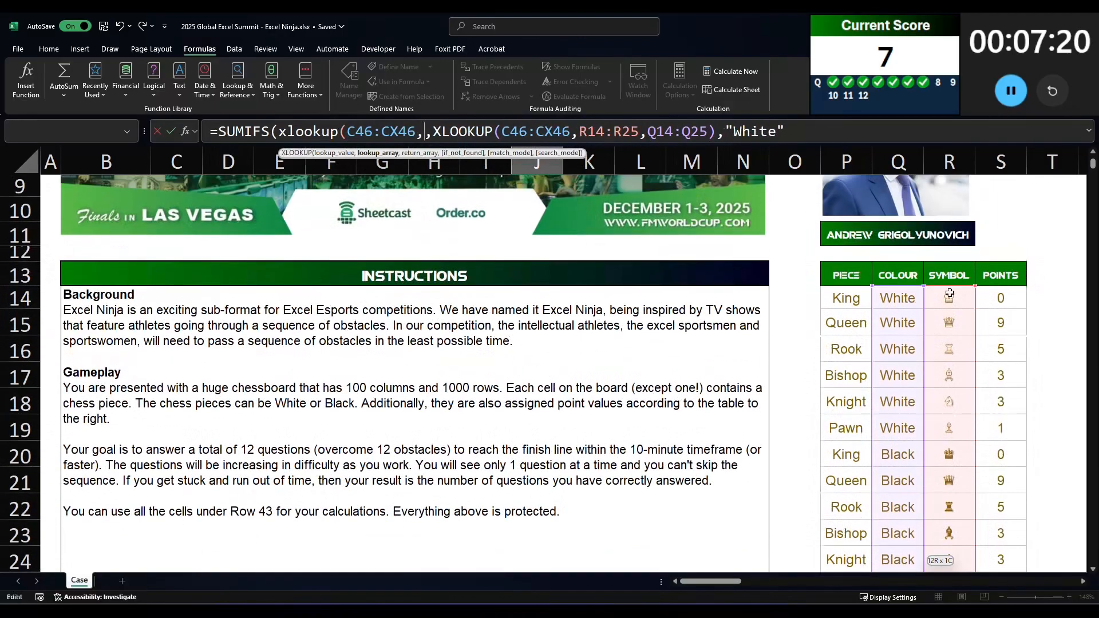
{"action": "left_click", "coordinate": [950, 293]}
{"action": "key", "text": "ctrl+shift+Down"}
{"action": "type", "text": ","}
{"action": "left_click", "coordinate": [1011, 257]}
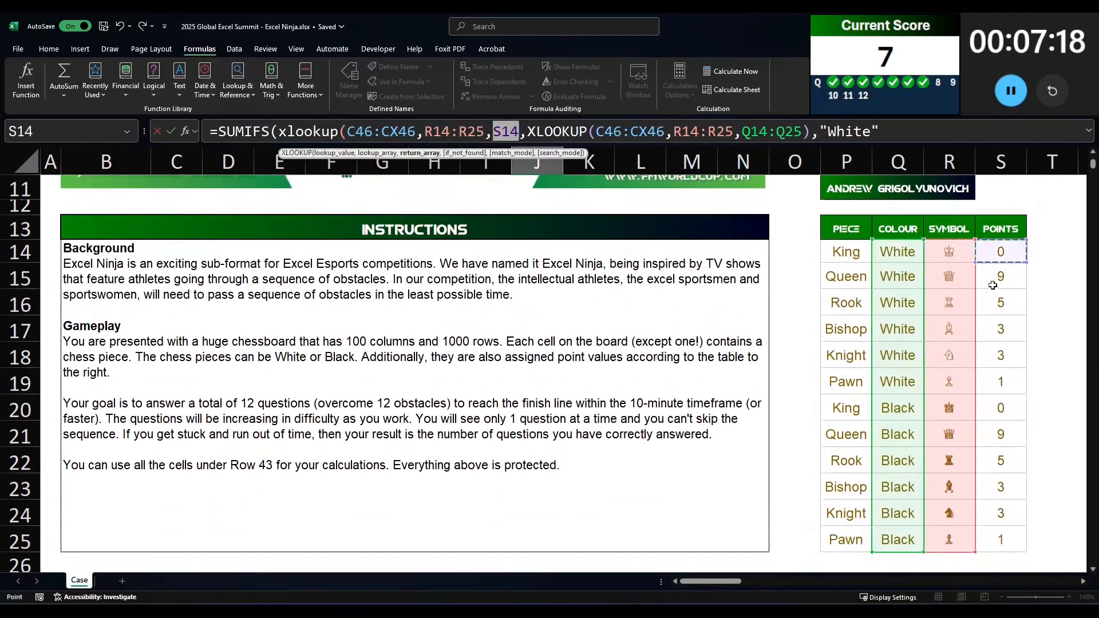
{"action": "key", "text": "ctrl+shift+Down"}
{"action": "type", "text": ")"}
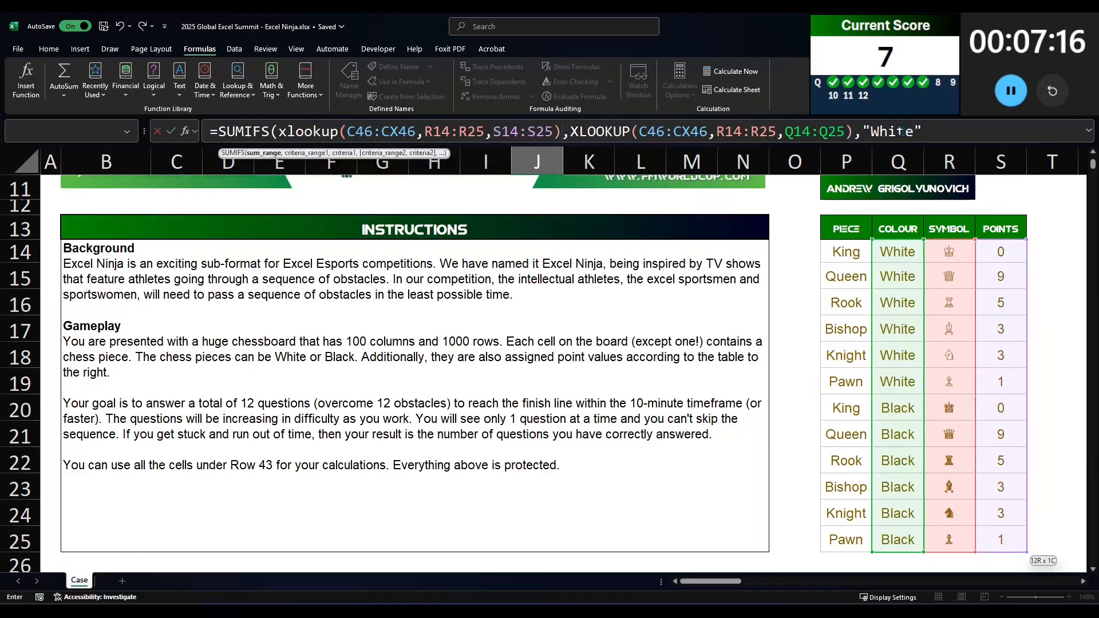
{"action": "left_click", "coordinate": [963, 140]}
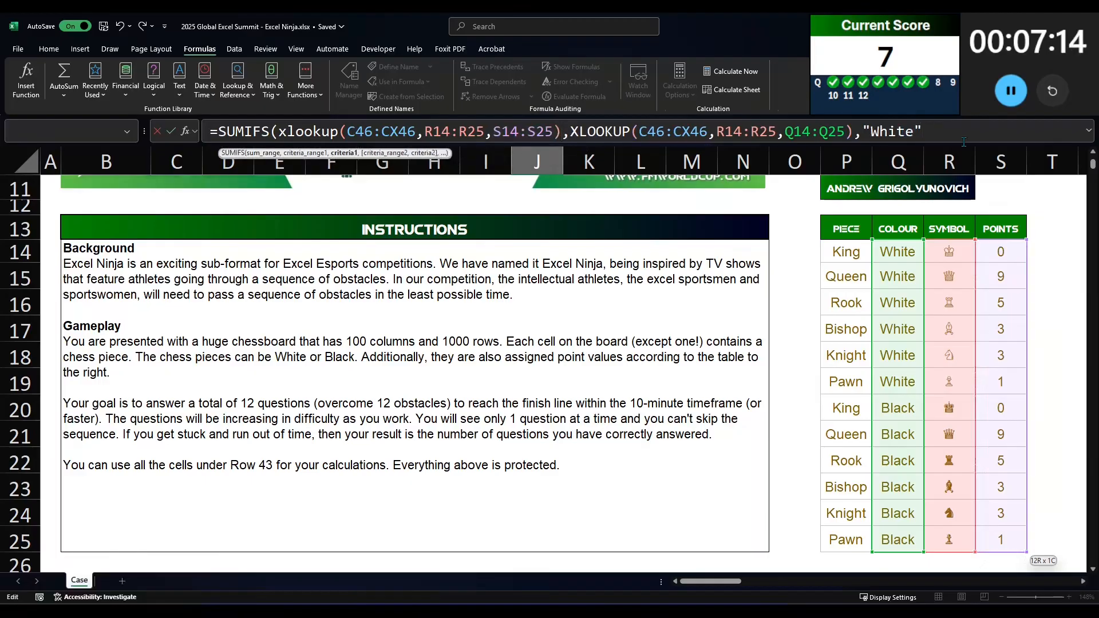
{"action": "type", "text": ")"}
{"action": "key", "text": "Return"}
Step: Try wrapping answer 8's SUMIFS formula in SUM
{"action": "scroll", "coordinate": [523, 466], "scroll_direction": "down", "scroll_amount": 2}
{"action": "left_click", "coordinate": [527, 416]}
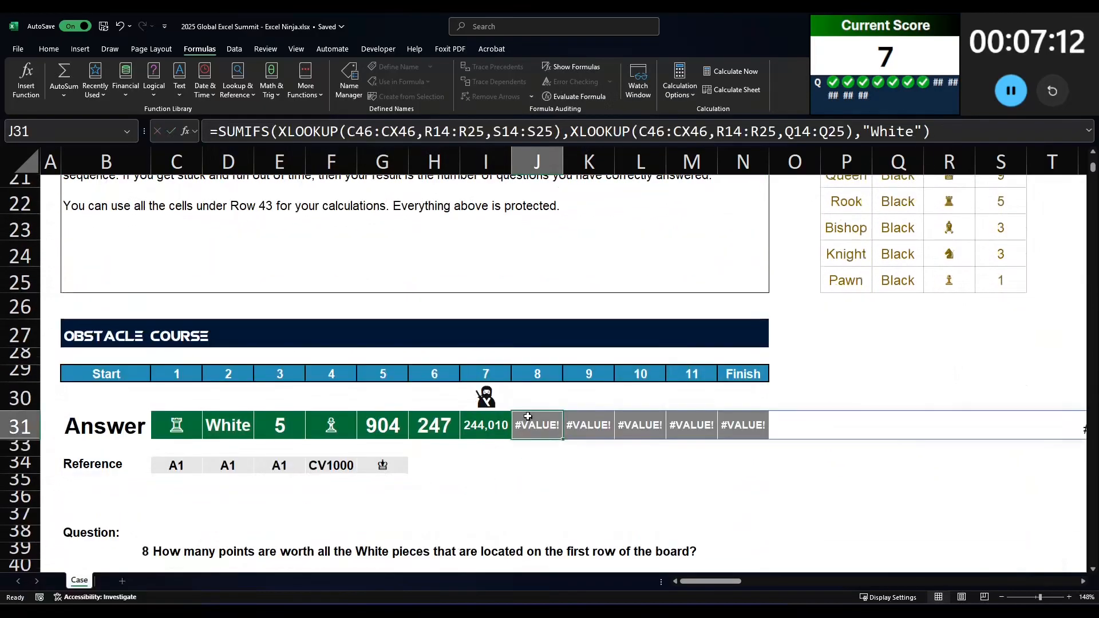
{"action": "left_click", "coordinate": [253, 132]}
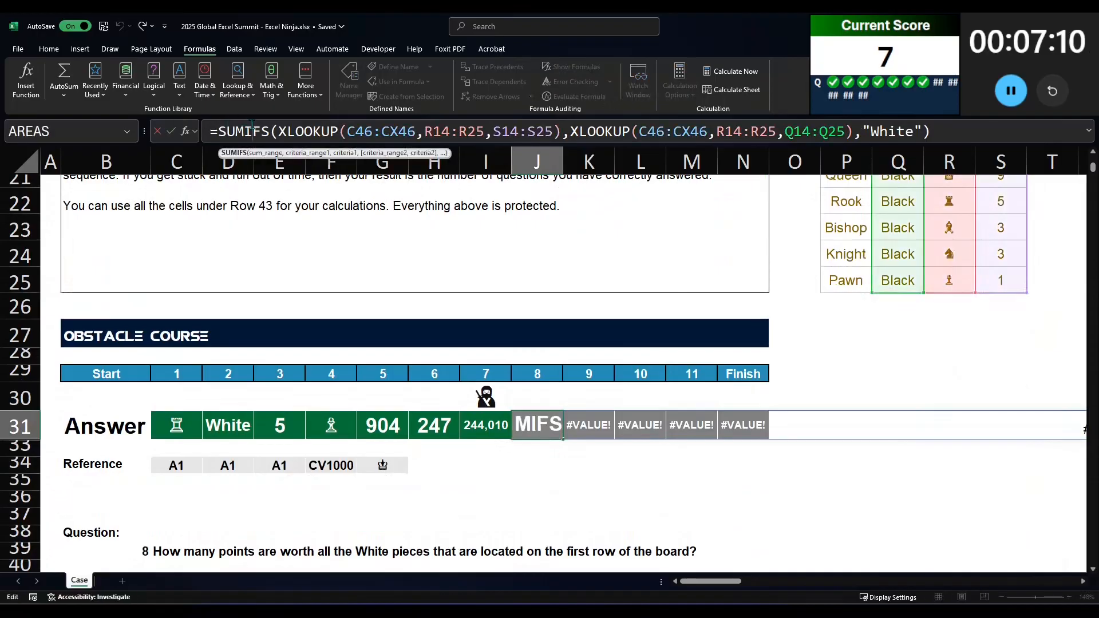
{"action": "scroll", "coordinate": [385, 200], "scroll_direction": "down", "scroll_amount": 1}
{"action": "left_click", "coordinate": [216, 131]}
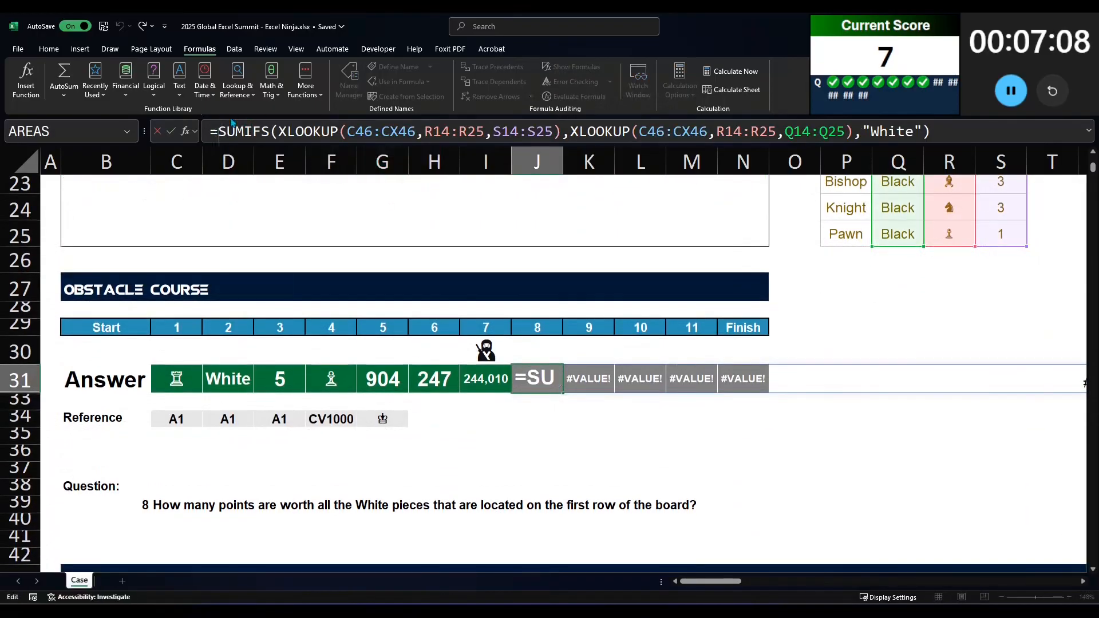
{"action": "type", "text": "sum("}
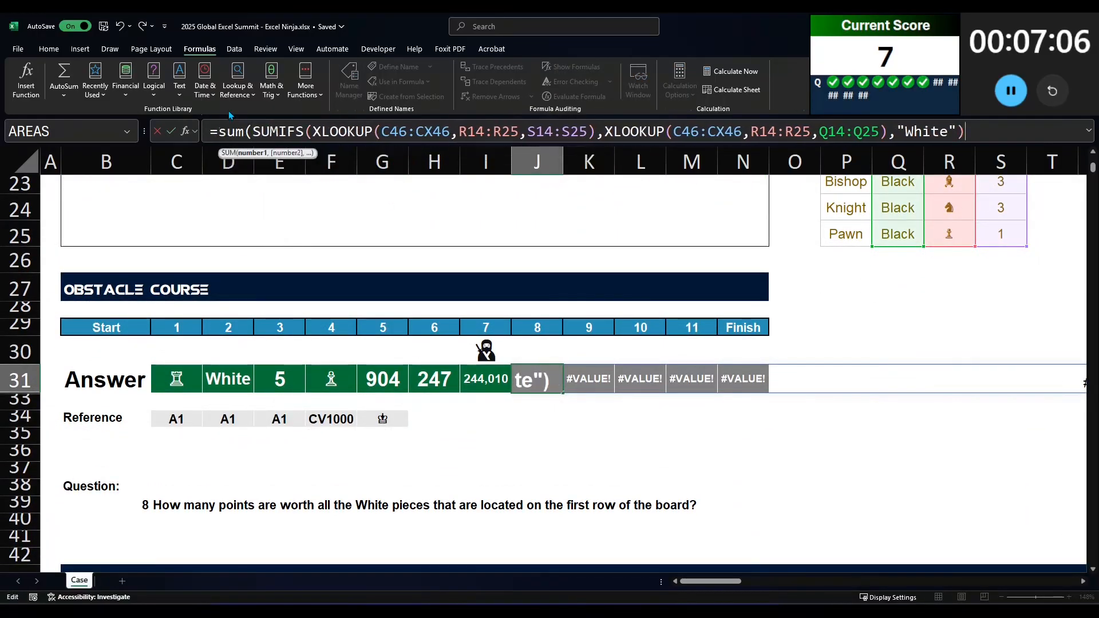
{"action": "type", "text": ")"}
{"action": "key", "text": "Return"}
{"action": "key", "text": "Up"}
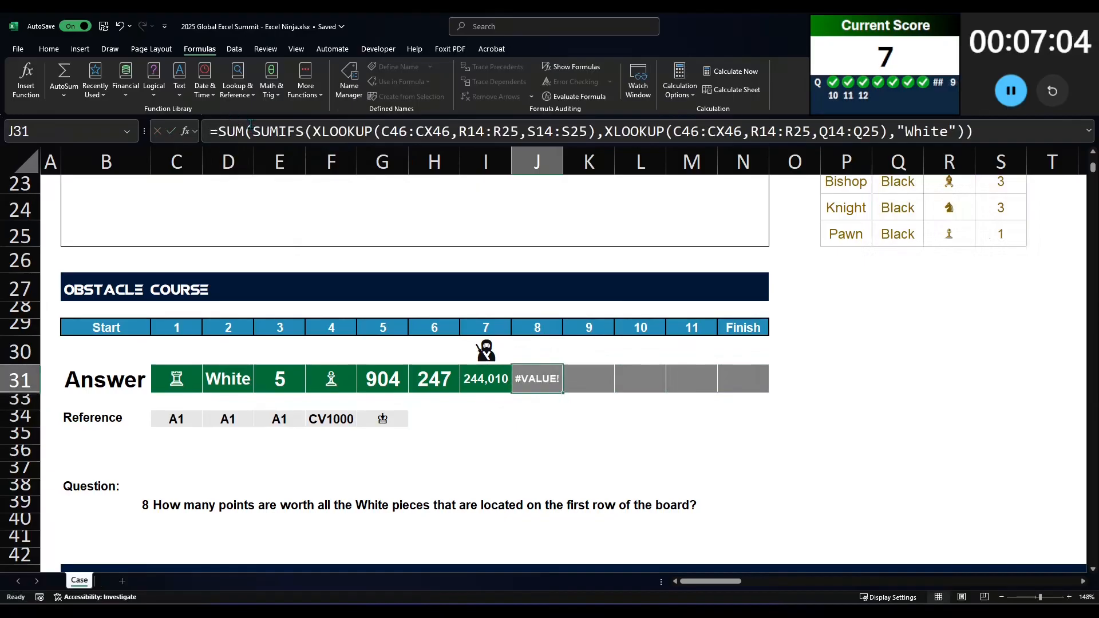
Step: Inspect the function arguments of both nested XLOOKUPs in answer 8's formula
{"action": "double_click", "coordinate": [228, 131]}
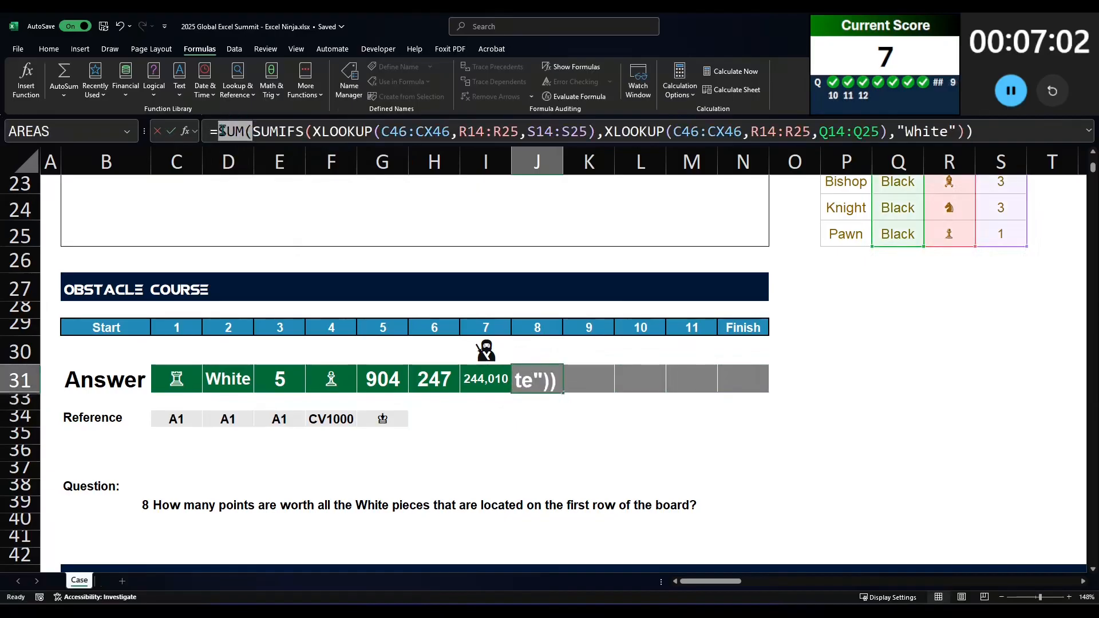
{"action": "left_click_drag", "start_coordinate": [218, 131], "coordinate": [975, 132]}
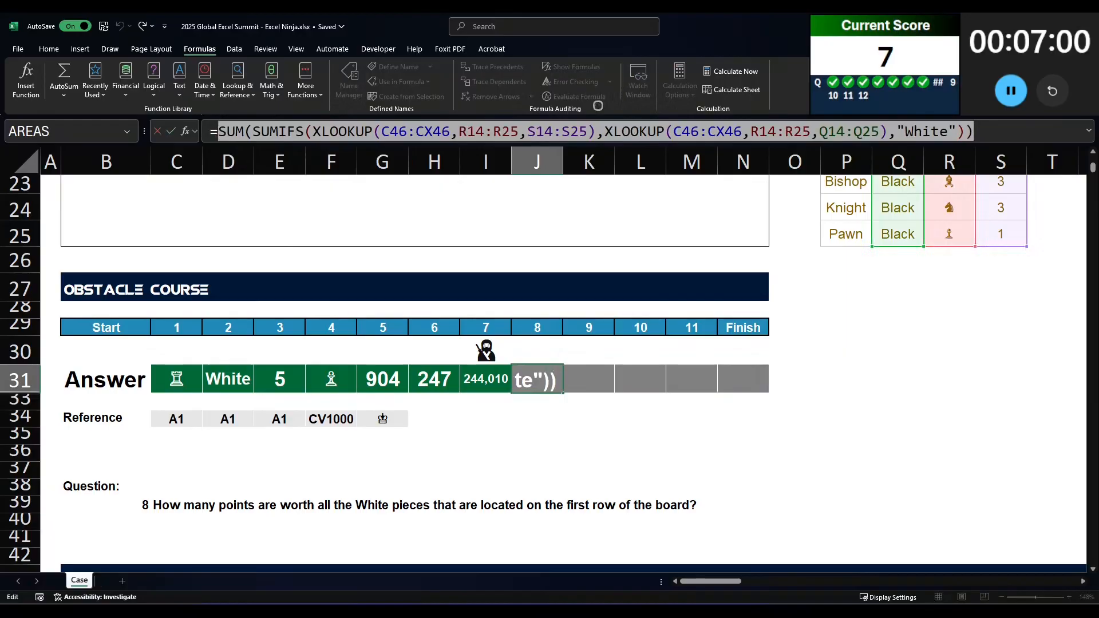
{"action": "left_click", "coordinate": [272, 131]}
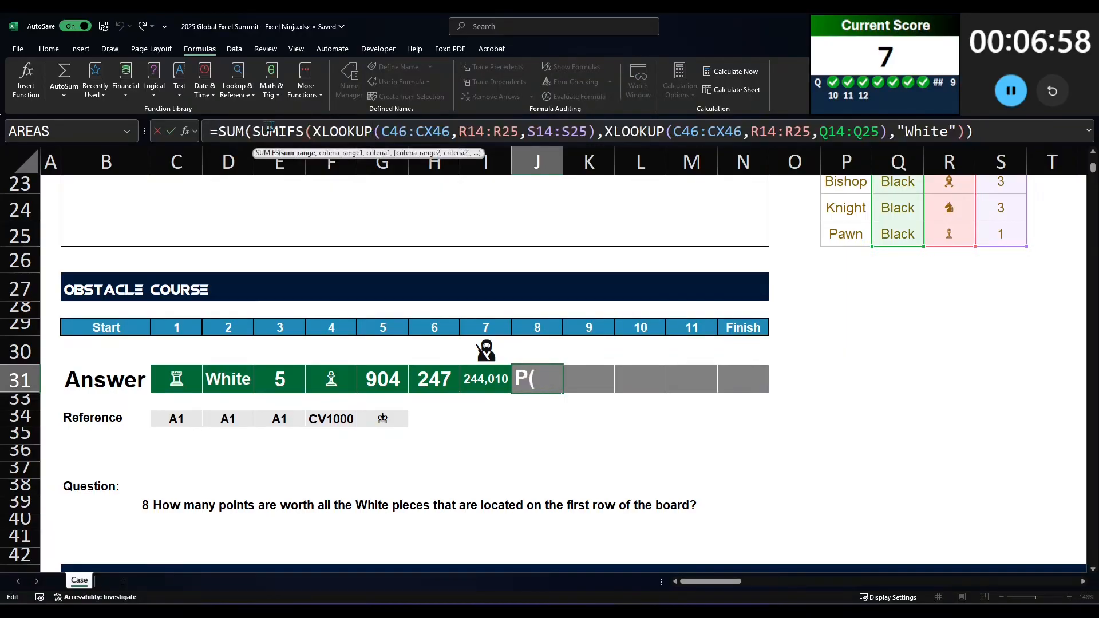
{"action": "scroll", "coordinate": [439, 296], "scroll_direction": "down", "scroll_amount": 3}
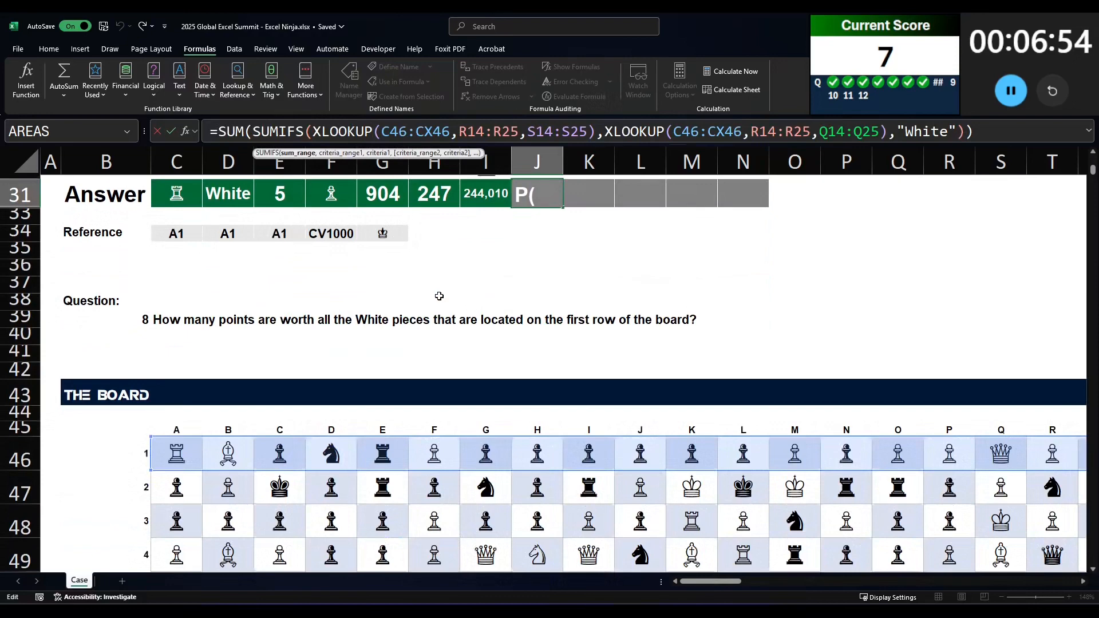
{"action": "left_click", "coordinate": [185, 131]}
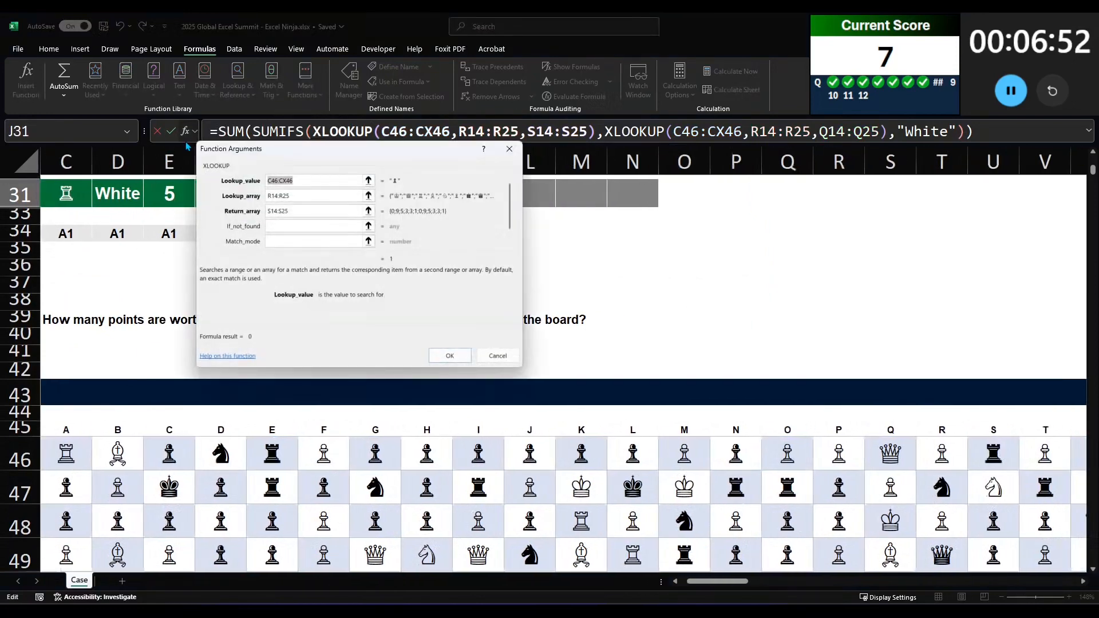
{"action": "left_click", "coordinate": [450, 356]}
{"action": "scroll", "coordinate": [531, 328], "scroll_direction": "up", "scroll_amount": 5}
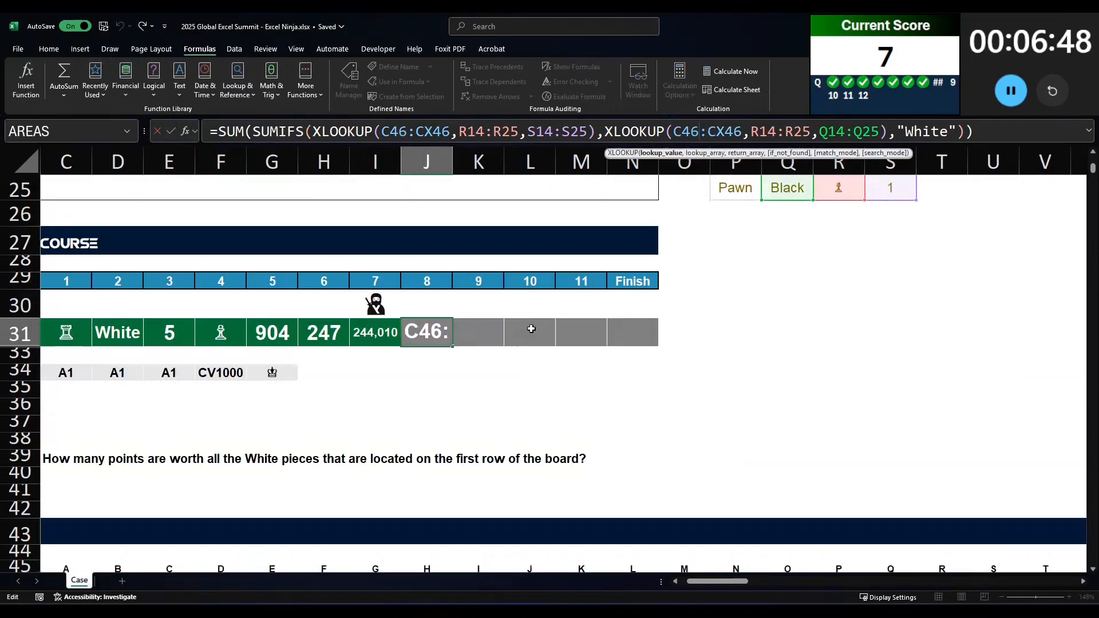
{"action": "left_click", "coordinate": [196, 133]}
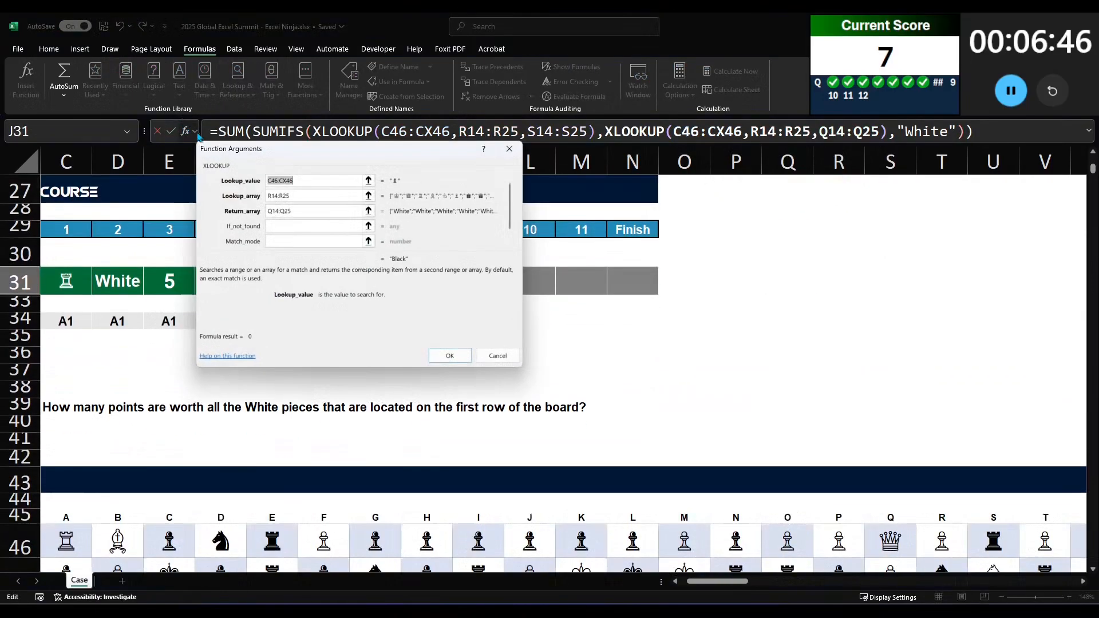
{"action": "scroll", "coordinate": [383, 432], "scroll_direction": "up", "scroll_amount": 3}
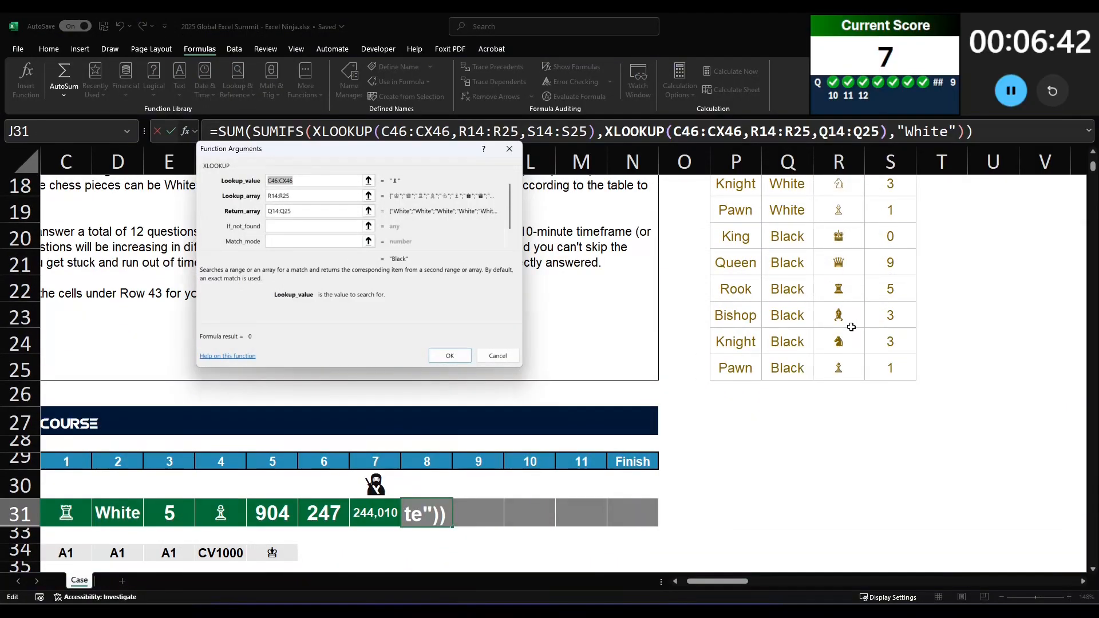
{"action": "key", "text": "Return"}
{"action": "scroll", "coordinate": [850, 326], "scroll_direction": "down", "scroll_amount": 4}
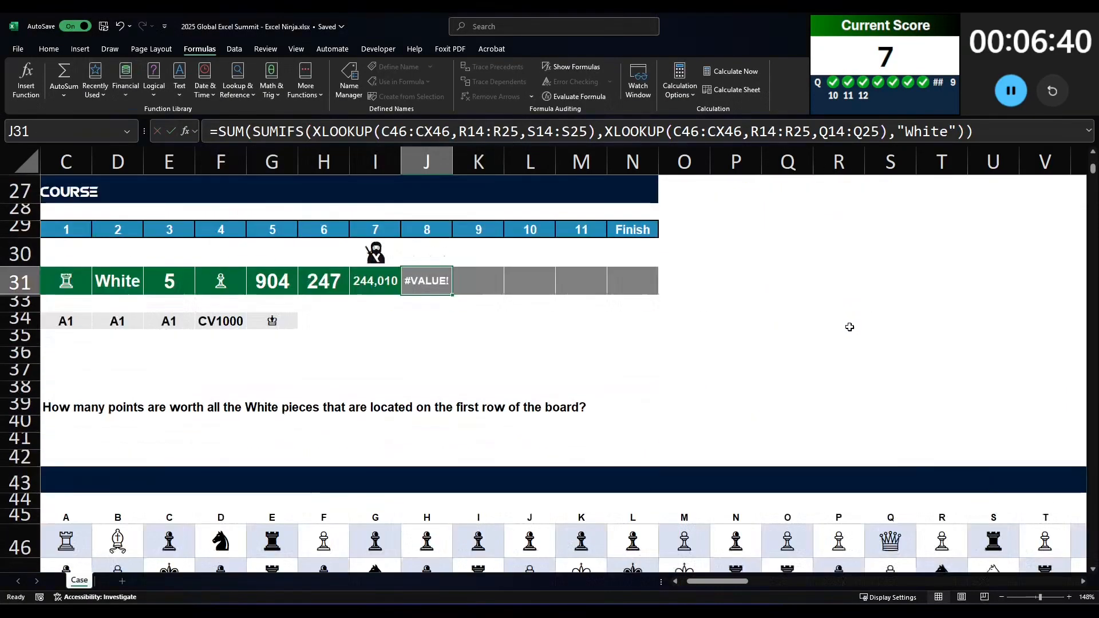
Step: Replace answer 8's whole formula with the start of a FILTER on TOCOL(C46:CX46)
{"action": "left_click", "coordinate": [220, 125]}
{"action": "key", "text": "shift+End"}
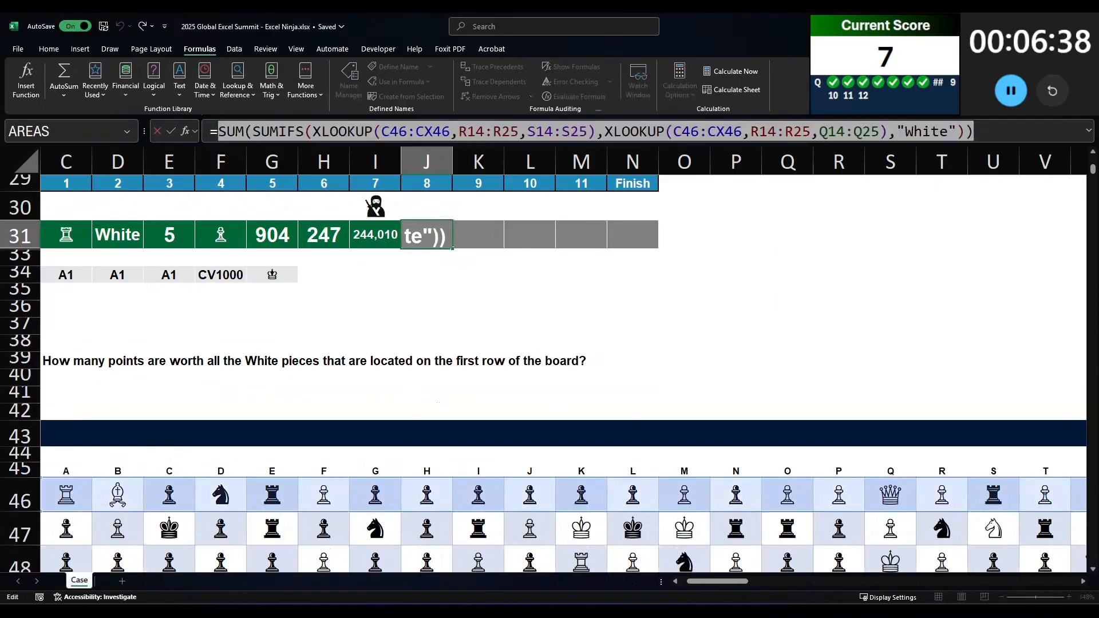
{"action": "type", "text": "filter(tocol("}
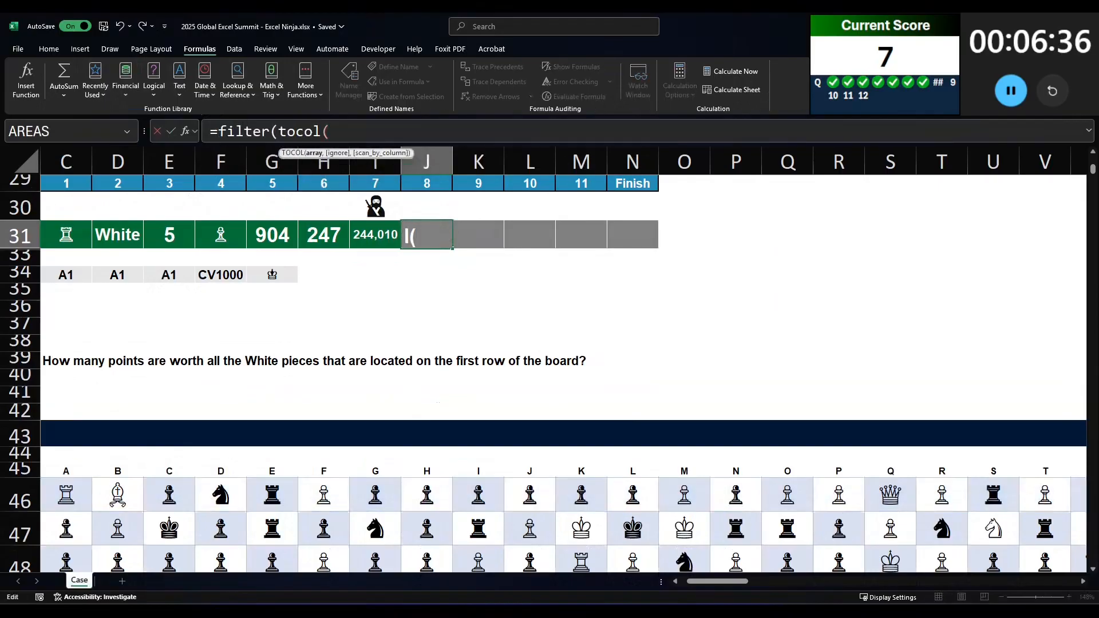
{"action": "left_click", "coordinate": [65, 501]}
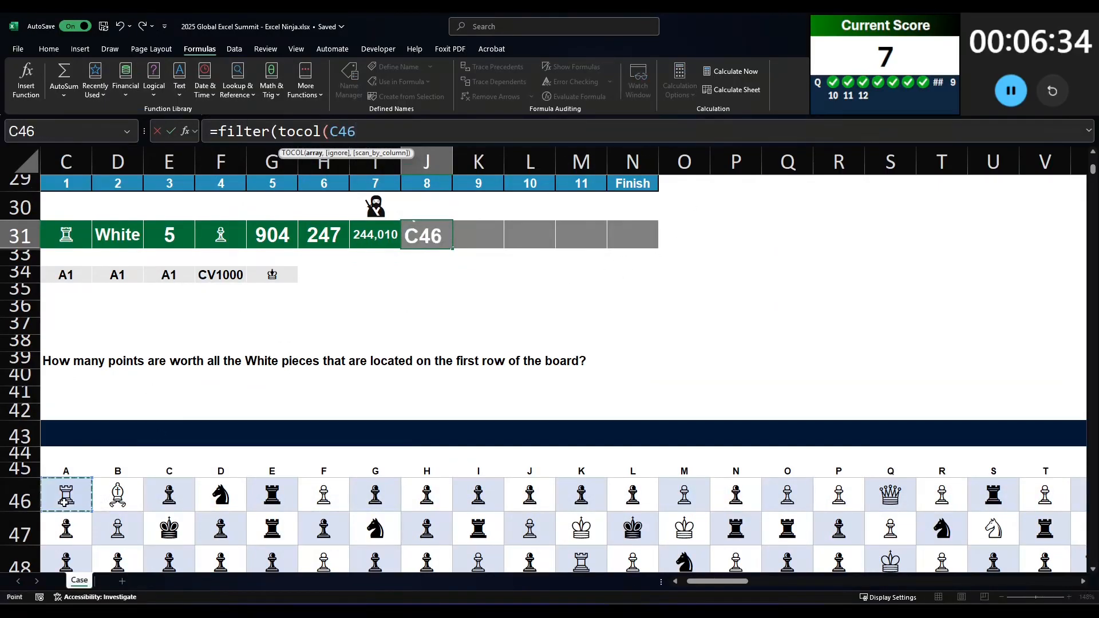
{"action": "key", "text": "ctrl+shift+Right"}
{"action": "type", "text": "),"}
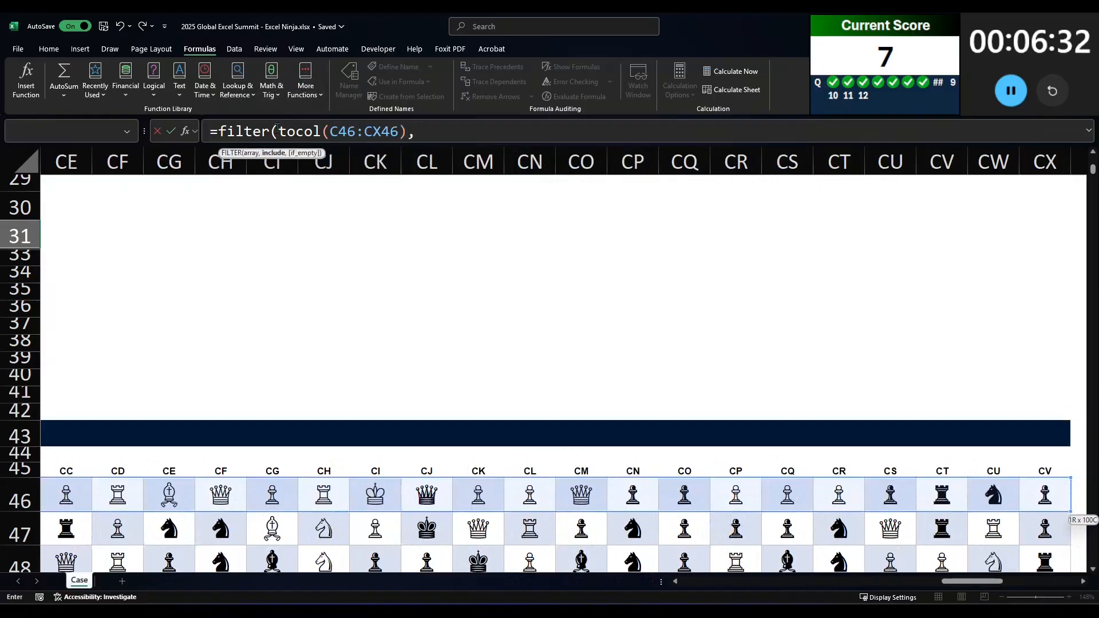
Step: Begin the FILTER condition in answer 8 with an XLOOKUP whose lookup value is a copy of TOCOL(C46:CX46)
{"action": "left_click_drag", "start_coordinate": [279, 131], "coordinate": [391, 131]}
{"action": "left_click", "coordinate": [504, 131]}
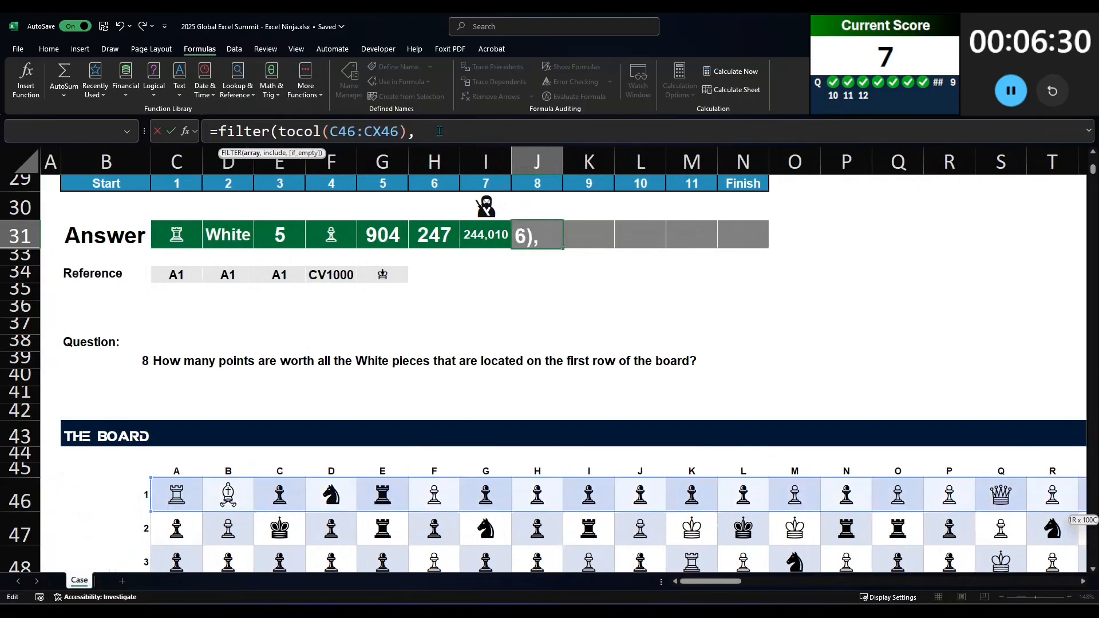
{"action": "type", "text": "xlookup("}
{"action": "type", "text": "tocol(C46:CX46)"}
{"action": "type", "text": ","}
Step: Complete the condition's XLOOKUP with symbols R14:R25 and colours Q14:Q25, compare it to "White", and close the FILTER
{"action": "scroll", "coordinate": [757, 324], "scroll_direction": "up", "scroll_amount": 5}
{"action": "scroll", "coordinate": [758, 324], "scroll_direction": "up", "scroll_amount": 1}
{"action": "left_click", "coordinate": [953, 273]}
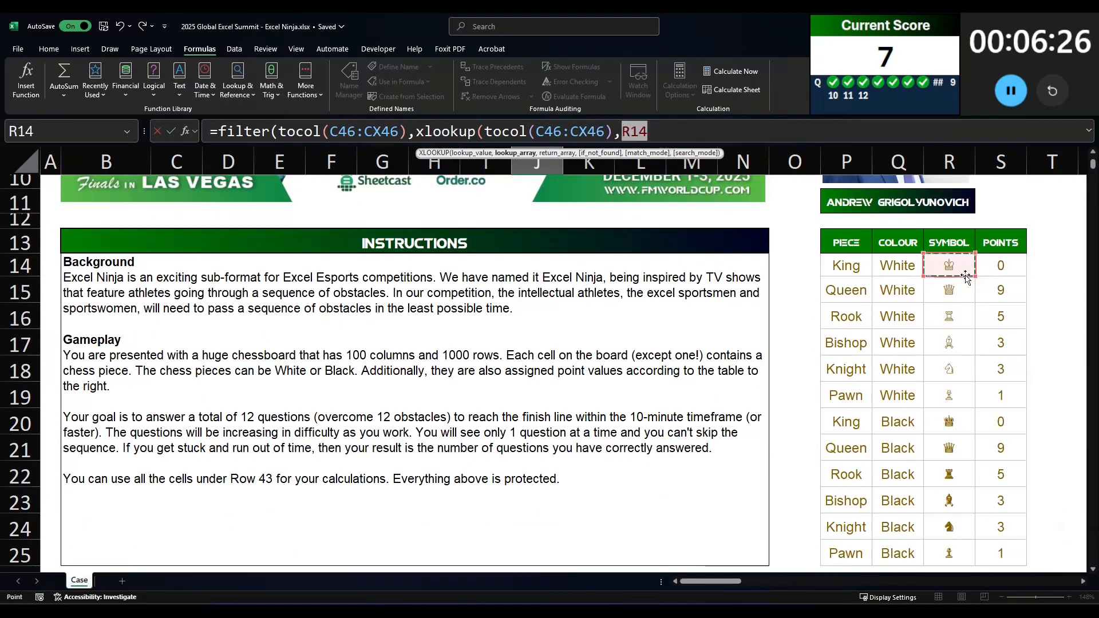
{"action": "key", "text": "ctrl+shift+Down"}
{"action": "type", "text": ","}
{"action": "left_click", "coordinate": [908, 268]}
{"action": "key", "text": "ctrl+shift+Down"}
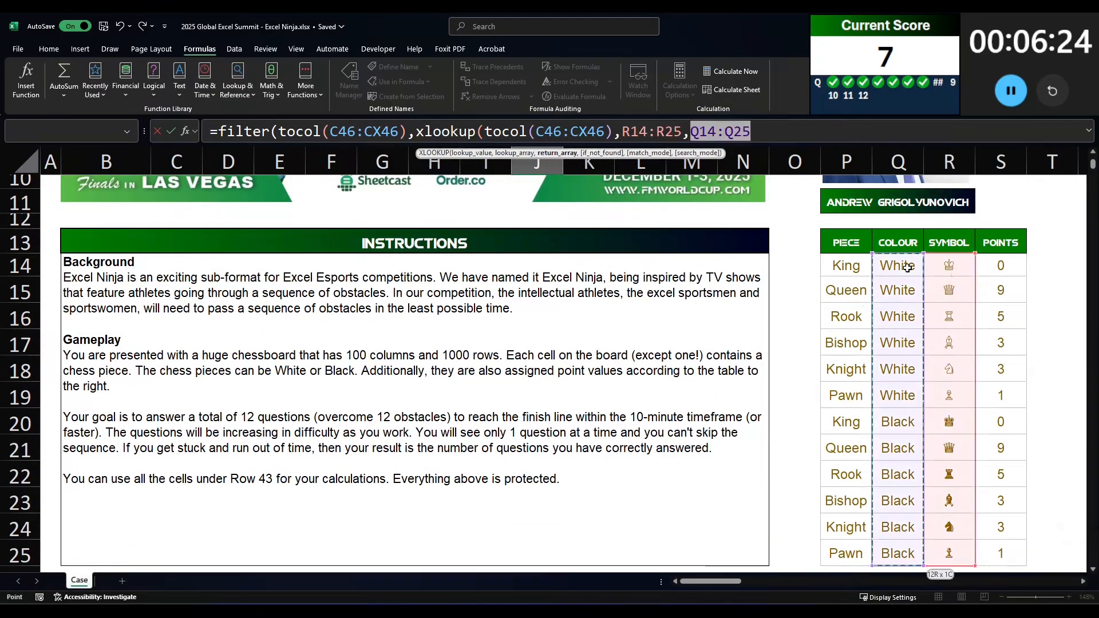
{"action": "type", "text": ")=\"White\")"}
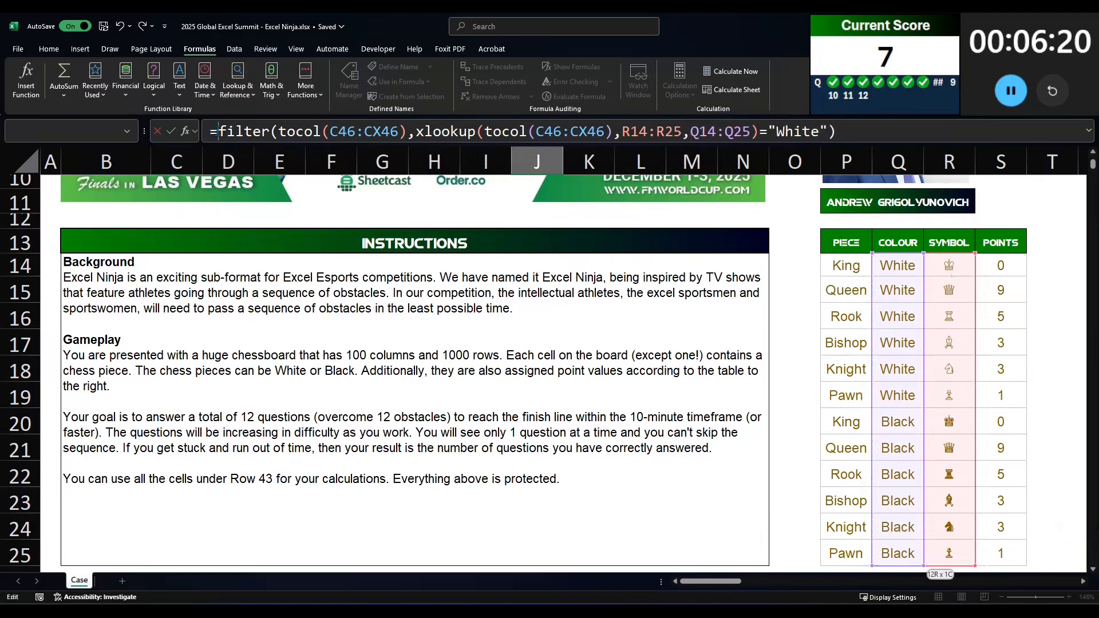
{"action": "type", "text": "sum("}
Step: Wrap answer 8's FILTER in a SUM of an XLOOKUP using symbols R14:R25 and points S14:S25, and enter the formula
{"action": "key", "text": "BackSpace"}
{"action": "type", "text": "(xlookup("}
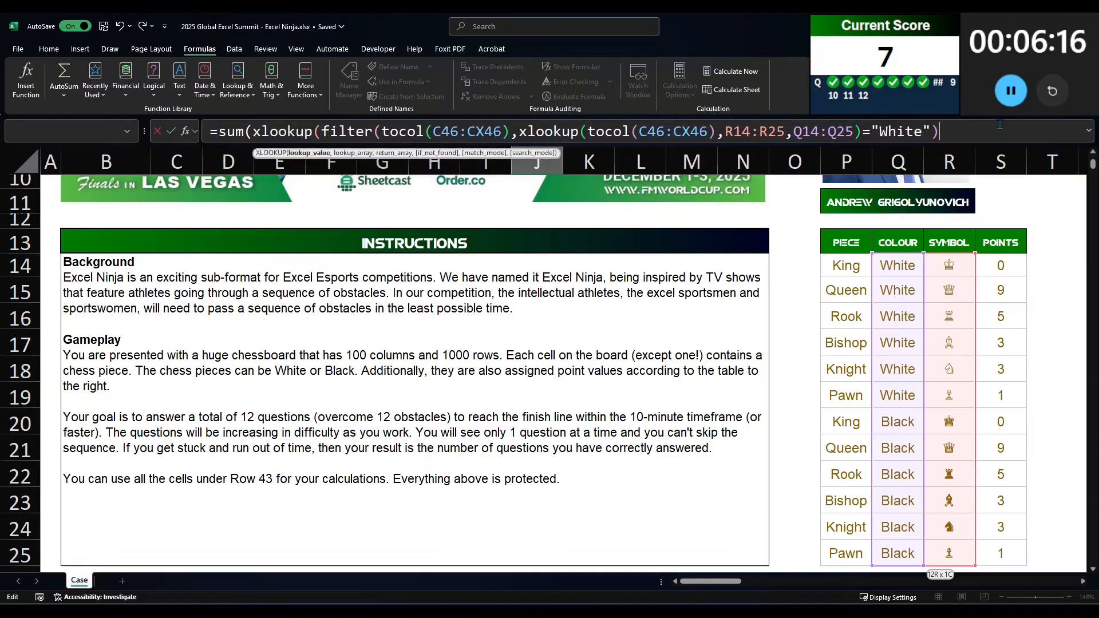
{"action": "type", "text": ","}
{"action": "left_click", "coordinate": [949, 265]}
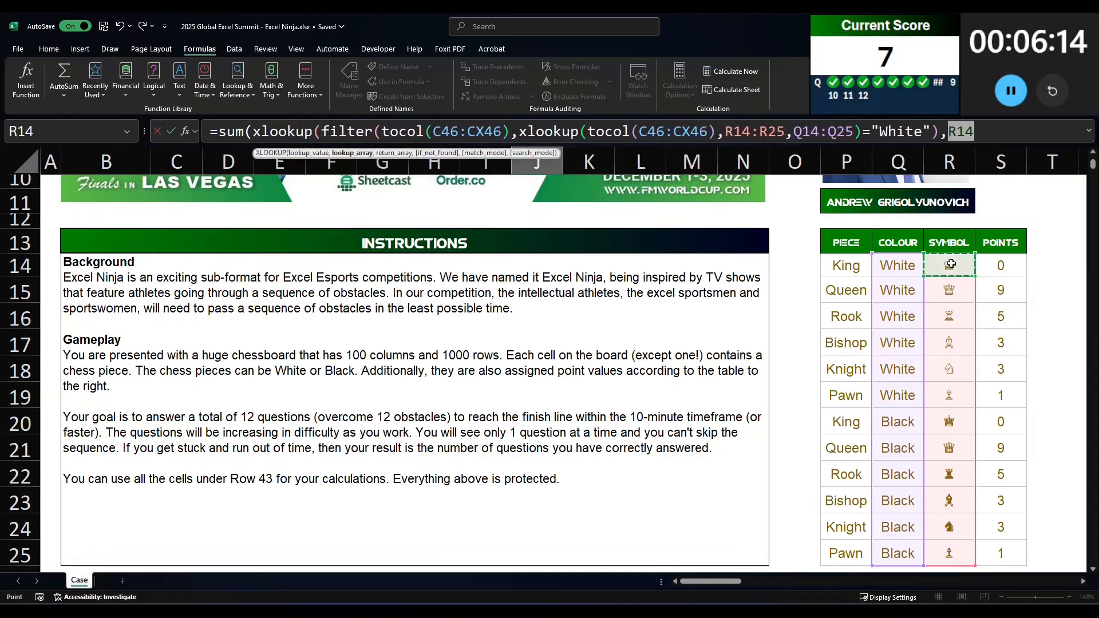
{"action": "key", "text": "ctrl+shift+Down"}
{"action": "type", "text": ","}
{"action": "left_click", "coordinate": [1020, 273]}
{"action": "key", "text": "ctrl+shift+Down"}
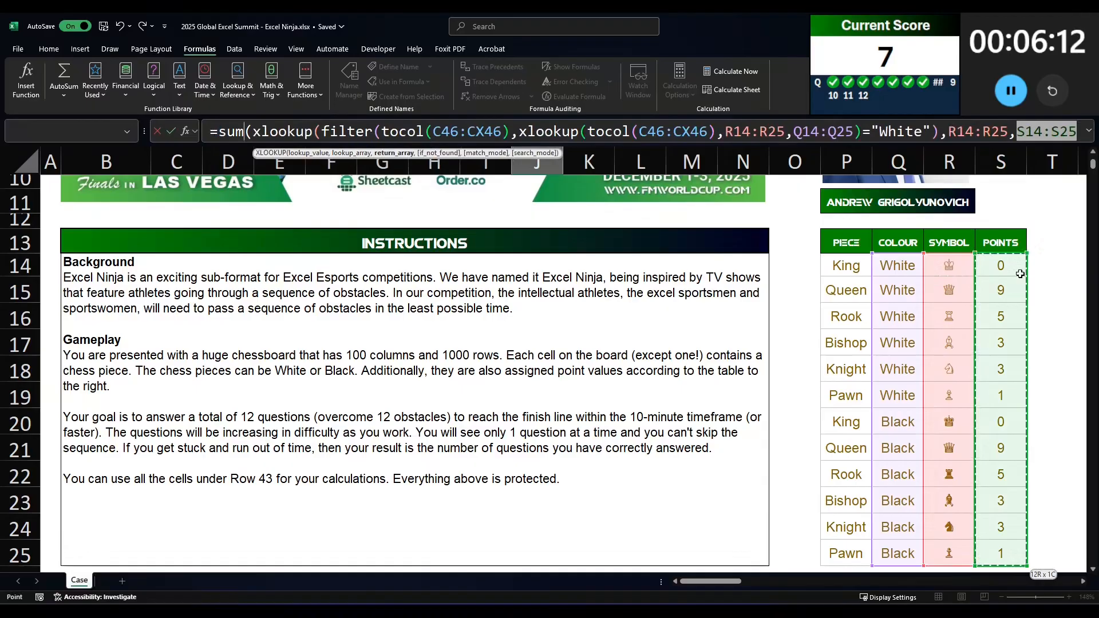
{"action": "type", "text": "))"}
{"action": "key", "text": "Return"}
Step: Start answer 9 in K31 as a COUNTIF over the whole board, C46:CX1045
{"action": "key", "text": "Up"}
{"action": "key", "text": "Right"}
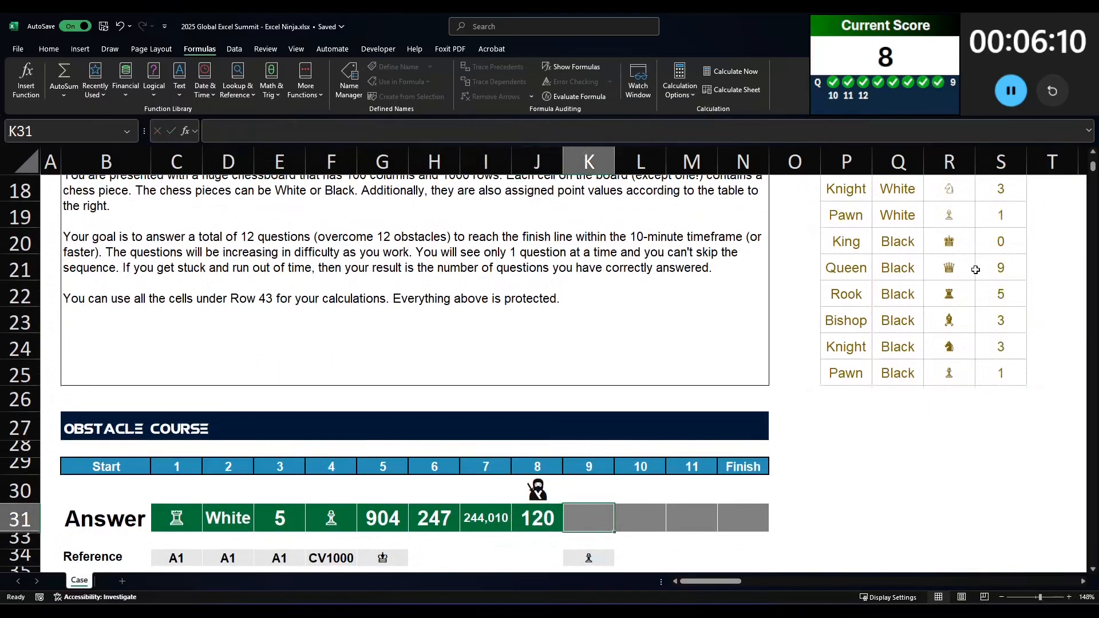
{"action": "scroll", "coordinate": [815, 332], "scroll_direction": "down", "scroll_amount": 2}
{"action": "scroll", "coordinate": [815, 331], "scroll_direction": "down", "scroll_amount": 1}
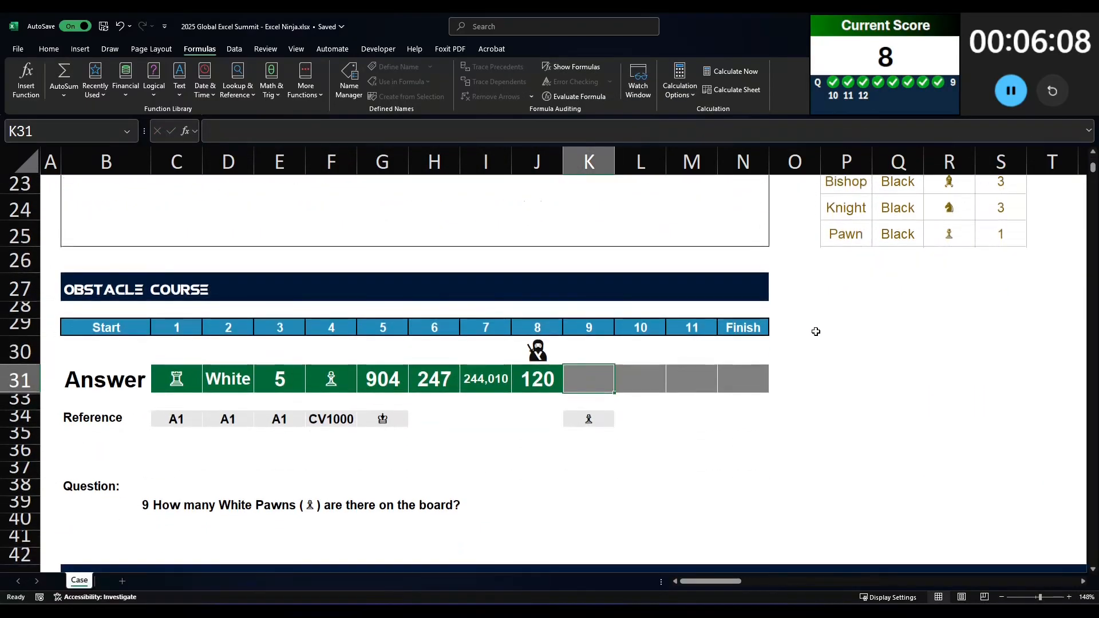
{"action": "type", "text": "=countif("}
{"action": "scroll", "coordinate": [815, 331], "scroll_direction": "down", "scroll_amount": 3}
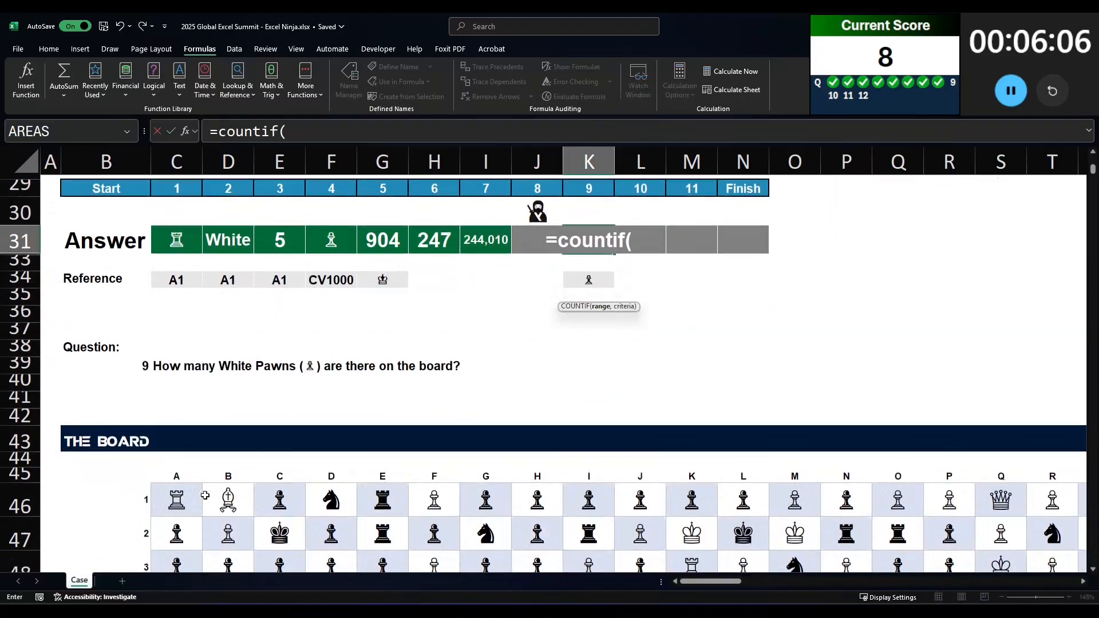
{"action": "left_click", "coordinate": [187, 491]}
{"action": "key", "text": "ctrl+shift+Right"}
{"action": "key", "text": "ctrl+shift+Down"}
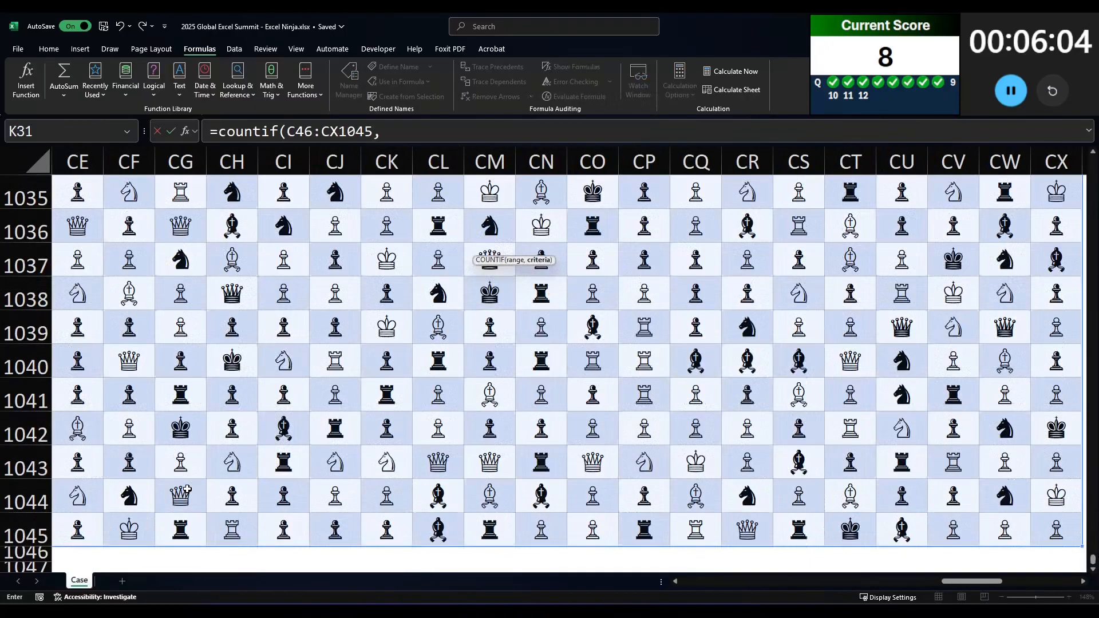
Step: Set the pawn symbol in answer 9's reference cell as the COUNTIF criterion and enter the formula
{"action": "type", "text": ","}
{"action": "key", "text": "Down"}
{"action": "key", "text": "Down"}
{"action": "key", "text": "Down"}
{"action": "key", "text": "Tab"}
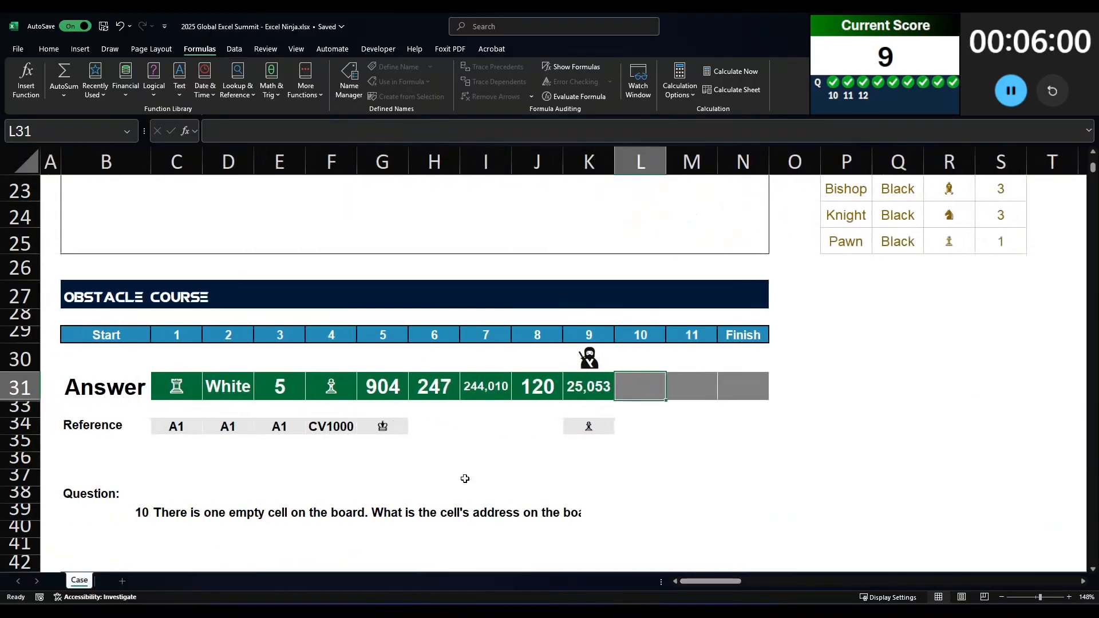
Step: Read question 10 about the one empty cell and look over the board below it
{"action": "scroll", "coordinate": [465, 478], "scroll_direction": "down", "scroll_amount": 1}
{"action": "scroll", "coordinate": [497, 444], "scroll_direction": "down", "scroll_amount": 1}
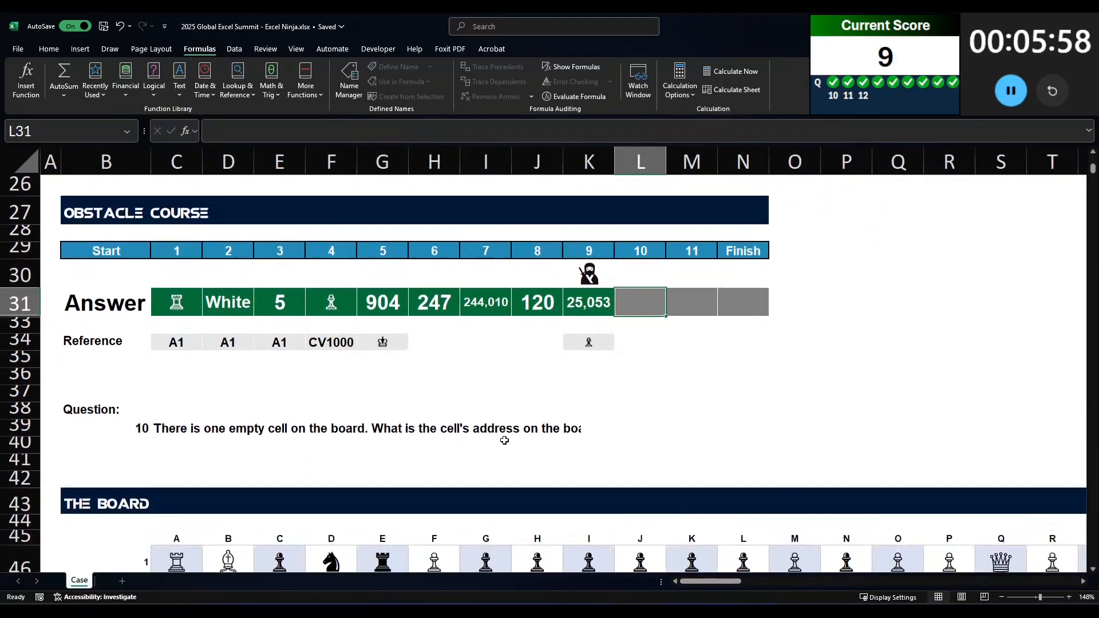
{"action": "scroll", "coordinate": [506, 438], "scroll_direction": "down", "scroll_amount": 2}
{"action": "scroll", "coordinate": [505, 439], "scroll_direction": "down", "scroll_amount": 1}
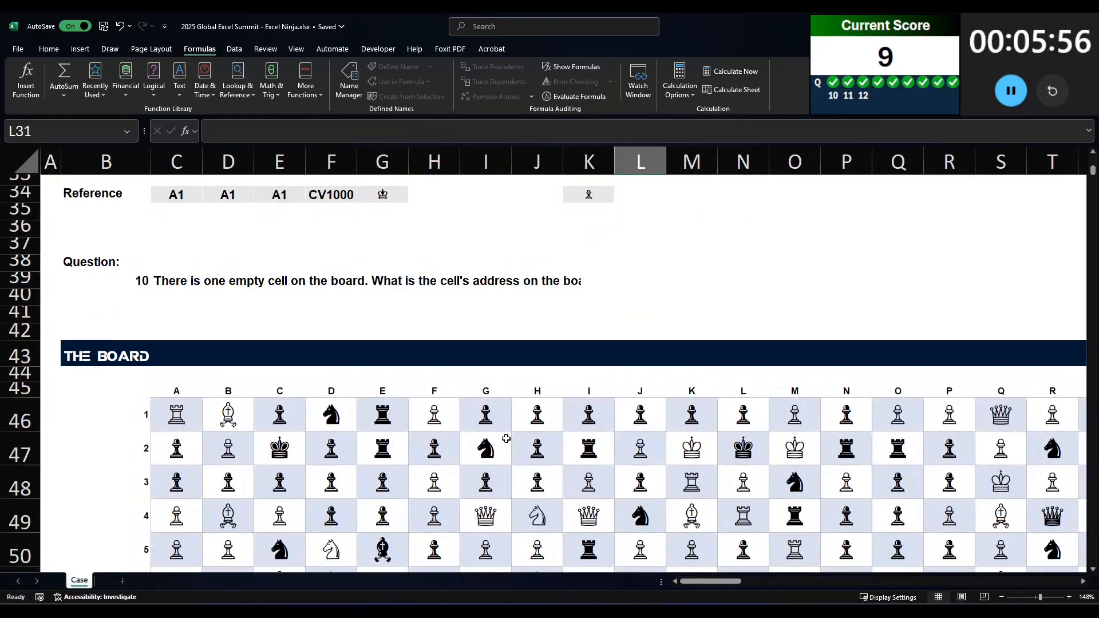
{"action": "scroll", "coordinate": [503, 439], "scroll_direction": "up", "scroll_amount": 3}
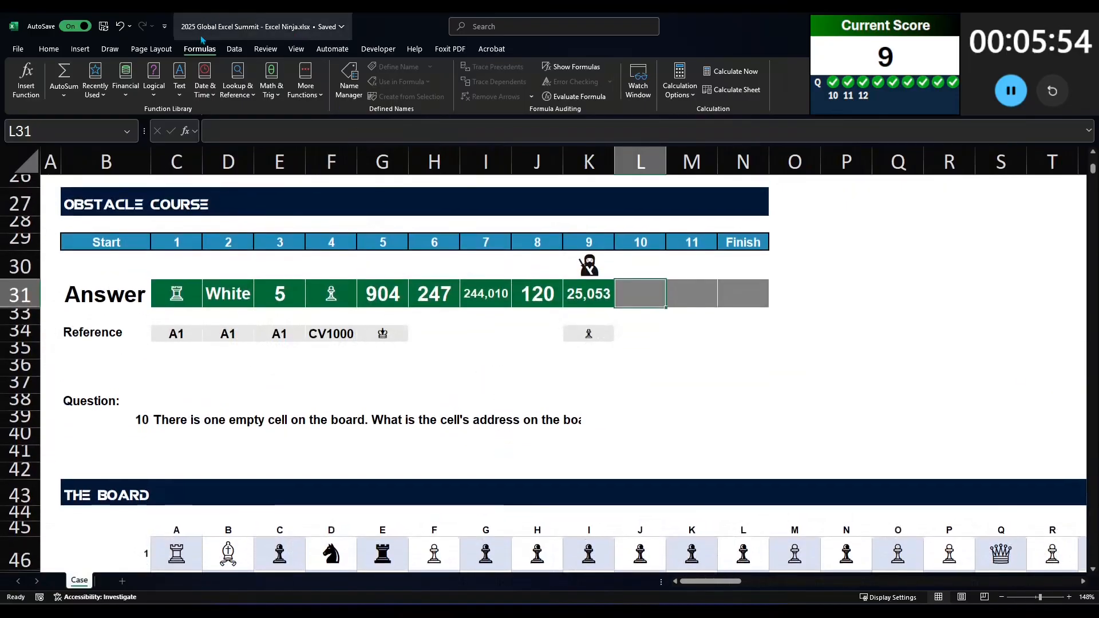
{"action": "scroll", "coordinate": [503, 327], "scroll_direction": "down", "scroll_amount": 2}
{"action": "scroll", "coordinate": [517, 325], "scroll_direction": "up", "scroll_amount": 2}
{"action": "scroll", "coordinate": [525, 322], "scroll_direction": "down", "scroll_amount": 4}
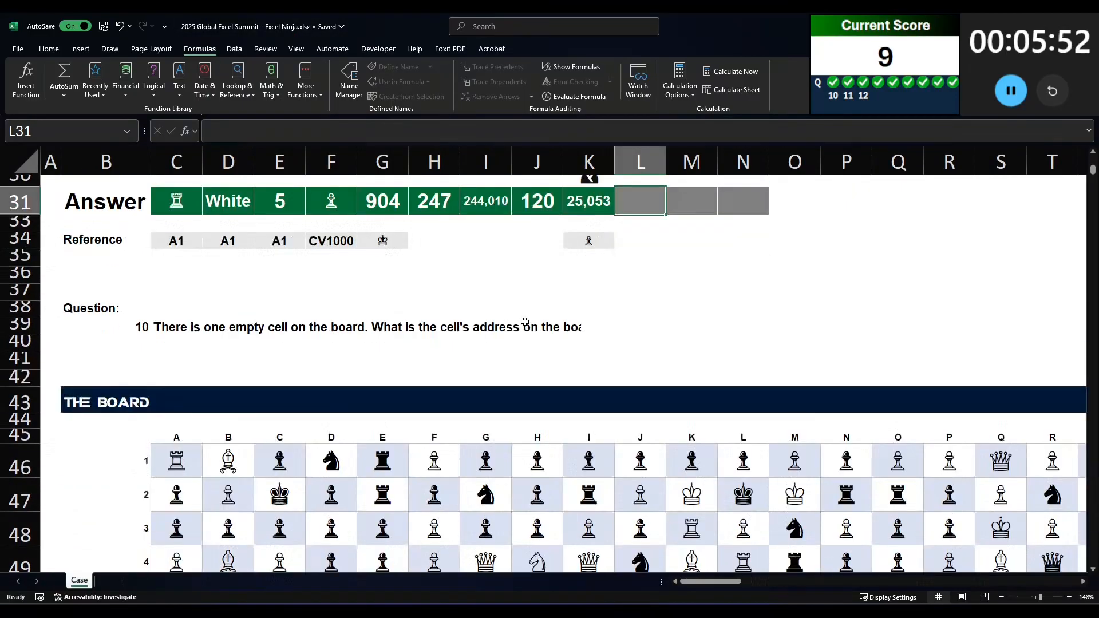
{"action": "scroll", "coordinate": [527, 326], "scroll_direction": "down", "scroll_amount": 2, "text": "ctrl"}
{"action": "scroll", "coordinate": [527, 328], "scroll_direction": "up", "scroll_amount": 1}
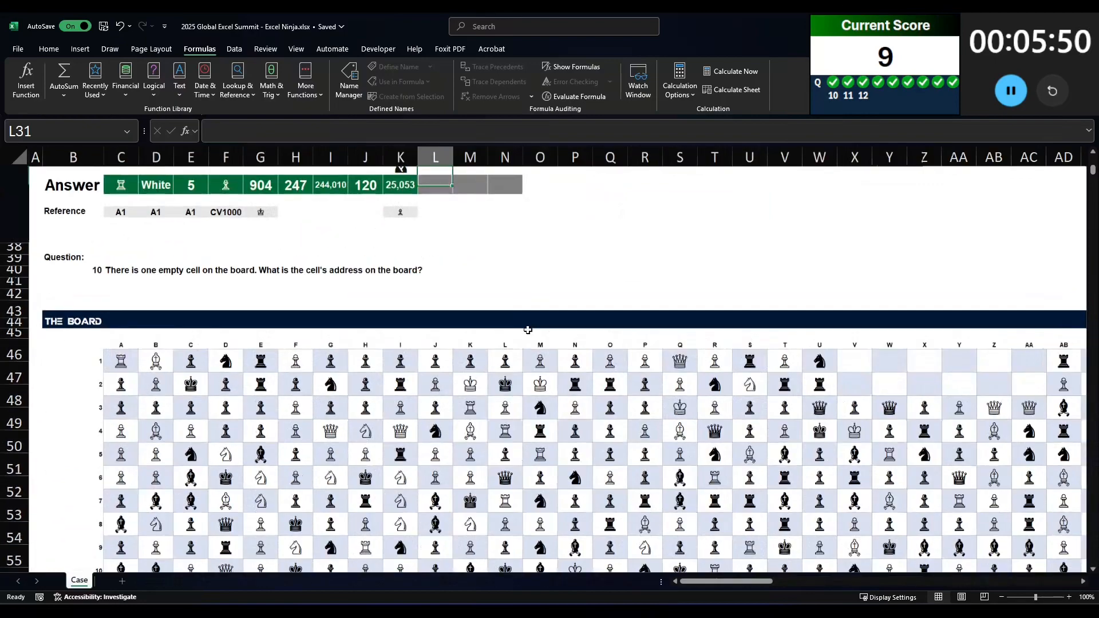
{"action": "scroll", "coordinate": [515, 312], "scroll_direction": "down", "scroll_amount": 1, "text": "ctrl"}
Step: Try to find the empty cell by searching the whole sheet's formulas for blanks, and close the search
{"action": "key", "text": "ctrl+f"}
{"action": "left_click_drag", "start_coordinate": [681, 466], "coordinate": [616, 172]}
{"action": "left_click", "coordinate": [653, 293]}
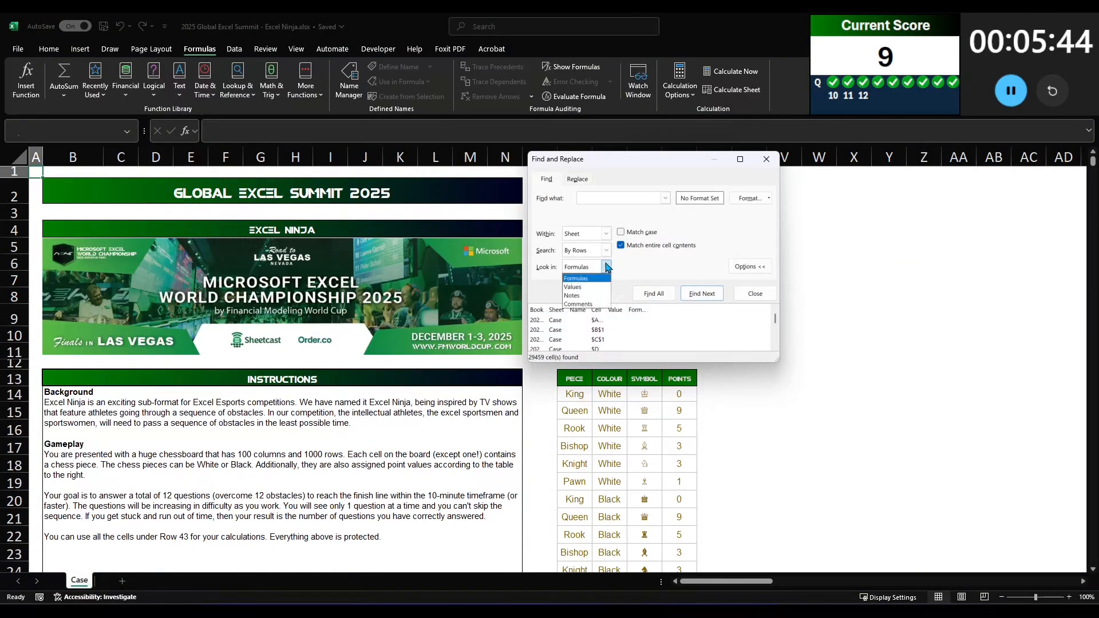
{"action": "left_click", "coordinate": [754, 293]}
Step: Select the whole board, C46:CX1045, and find all blank cells within it, looking in values
{"action": "scroll", "coordinate": [185, 481], "scroll_direction": "down", "scroll_amount": 7}
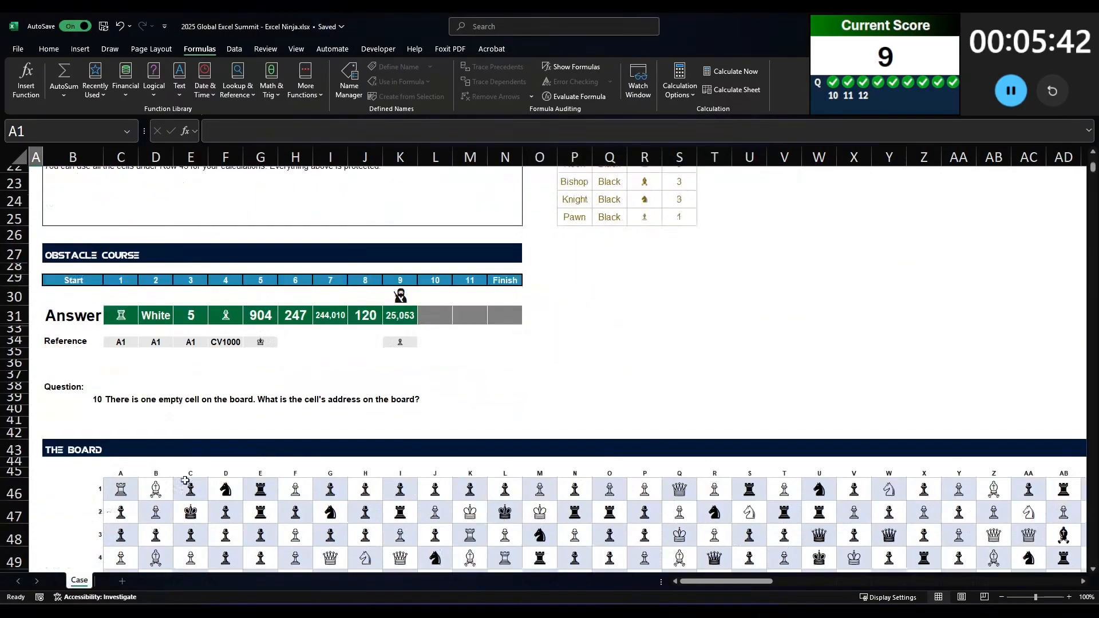
{"action": "scroll", "coordinate": [185, 481], "scroll_direction": "down", "scroll_amount": 1}
{"action": "left_click", "coordinate": [127, 417]}
{"action": "key", "text": "ctrl+shift+Right"}
{"action": "key", "text": "ctrl+shift+Down"}
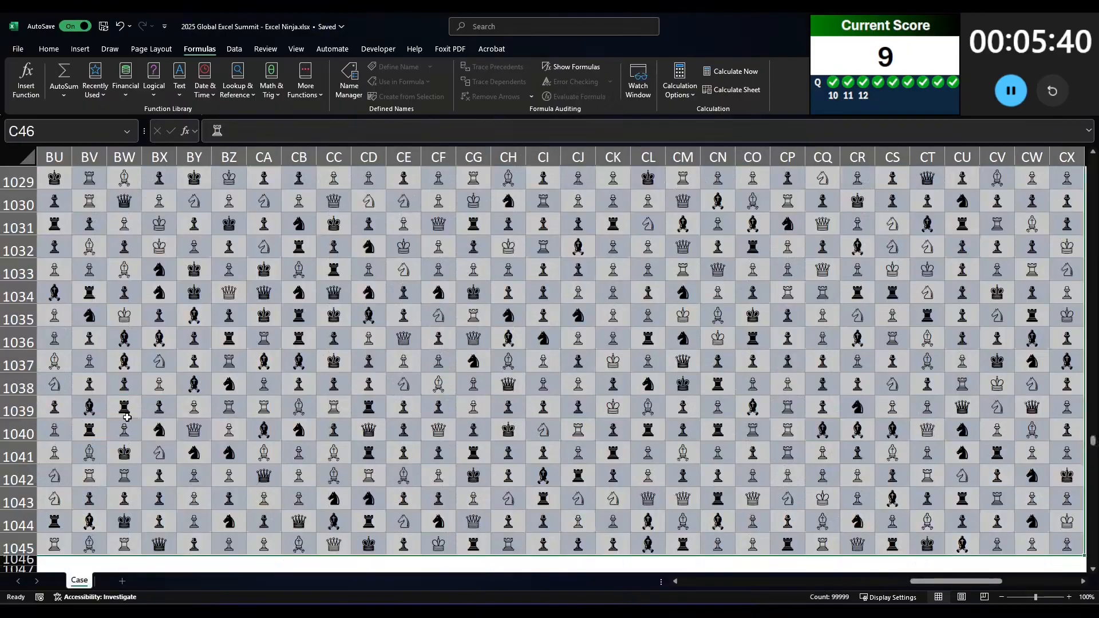
{"action": "key", "text": "ctrl+f"}
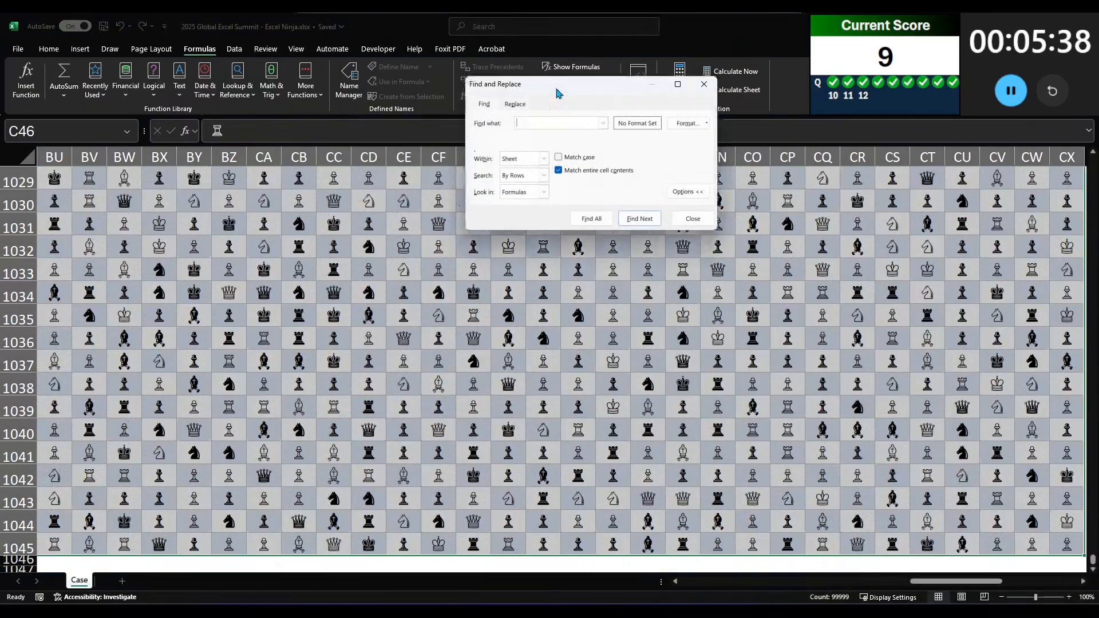
{"action": "left_click", "coordinate": [523, 168]}
{"action": "left_click", "coordinate": [512, 187]}
{"action": "left_click", "coordinate": [572, 195]}
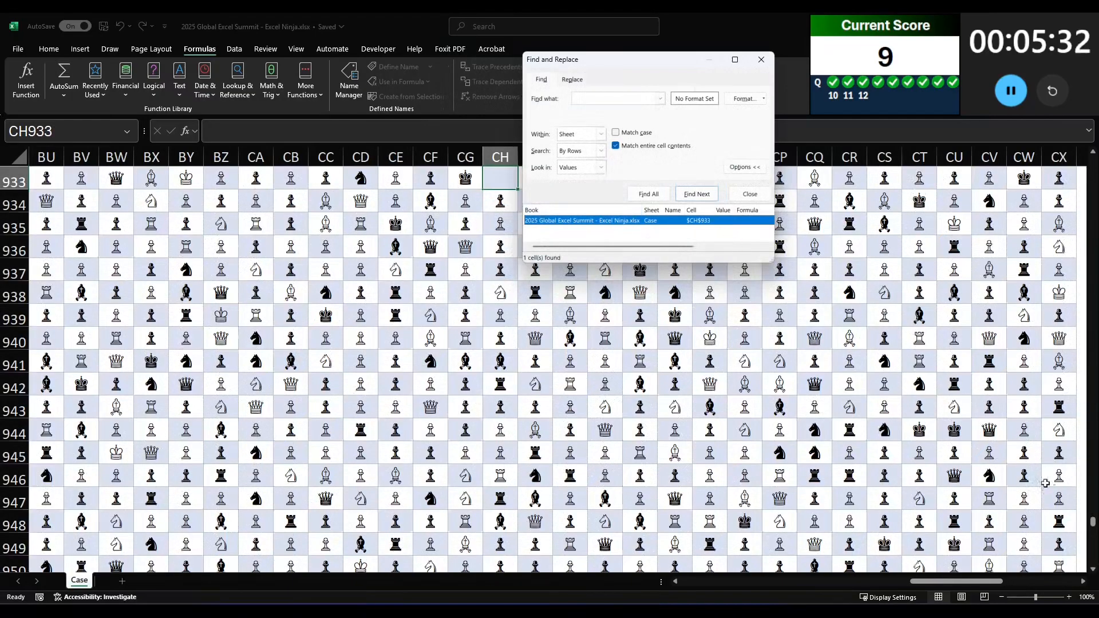
Step: Enter the found cell's sheet address, CH933, as answer 10 in L31
{"action": "left_click_drag", "start_coordinate": [1091, 521], "coordinate": [1080, 171]}
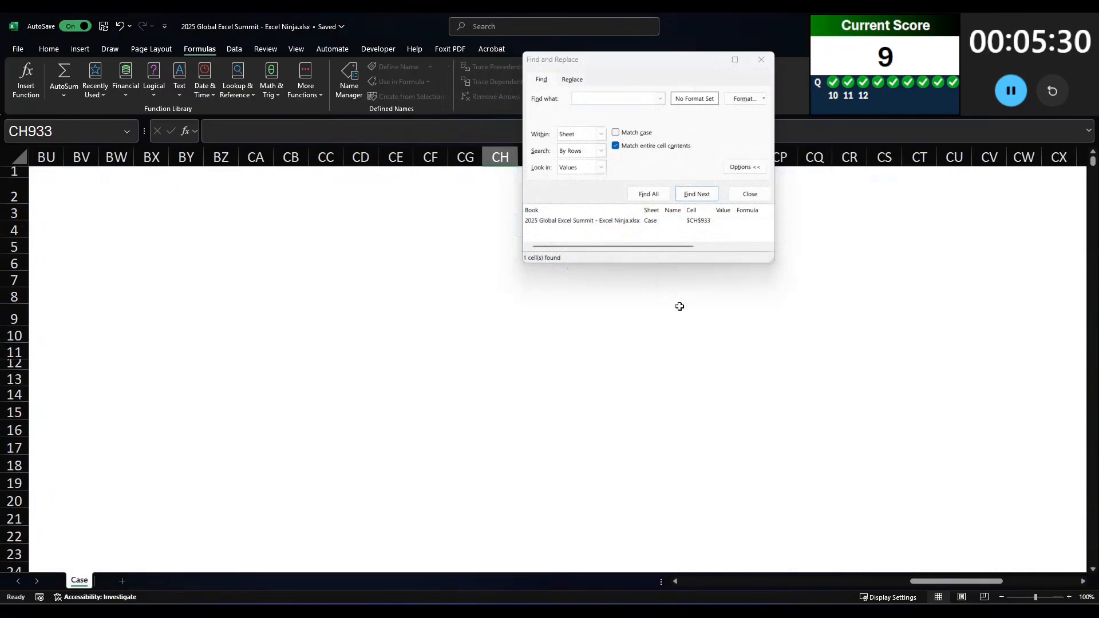
{"action": "left_click", "coordinate": [445, 366]}
{"action": "key", "text": "Home"}
{"action": "scroll", "coordinate": [435, 504], "scroll_direction": "down", "scroll_amount": 4}
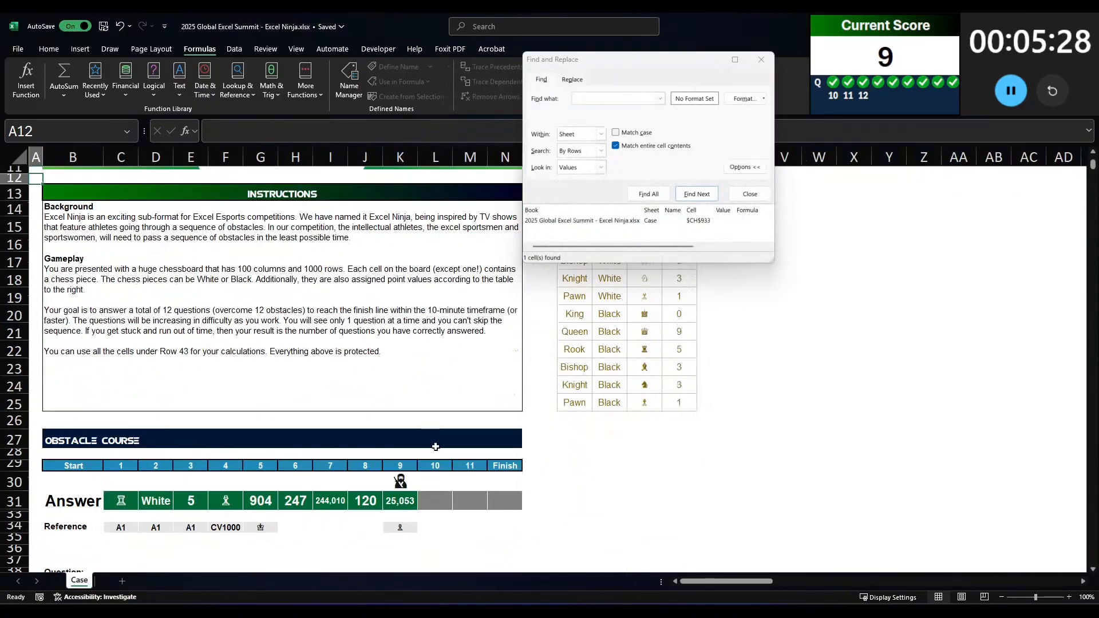
{"action": "left_click", "coordinate": [432, 508]}
{"action": "type", "text": "CH933"}
{"action": "key", "text": "Tab"}
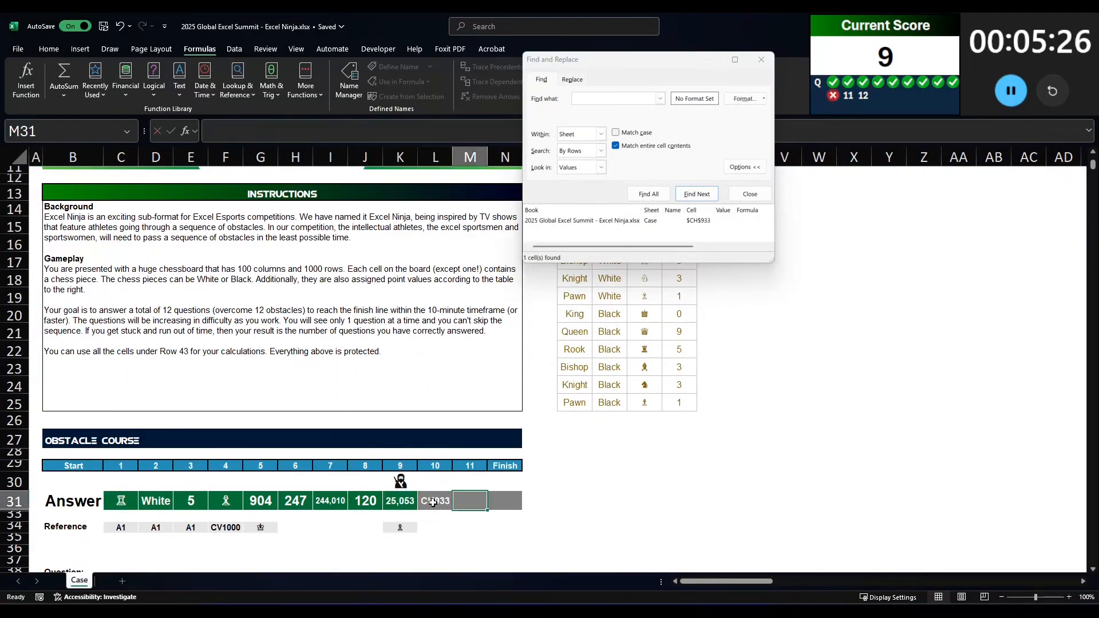
Step: Recheck question 10, return to the found empty cell, and read the board's own row and column labels for it
{"action": "scroll", "coordinate": [439, 449], "scroll_direction": "down", "scroll_amount": 2}
{"action": "left_click", "coordinate": [433, 405]}
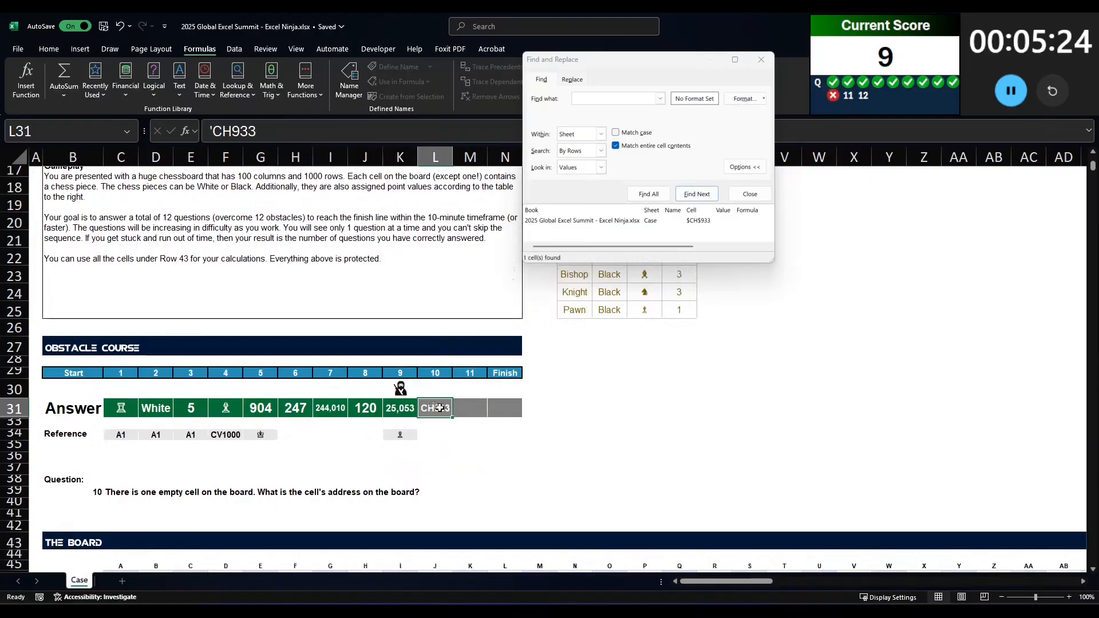
{"action": "scroll", "coordinate": [433, 406], "scroll_direction": "down", "scroll_amount": 2}
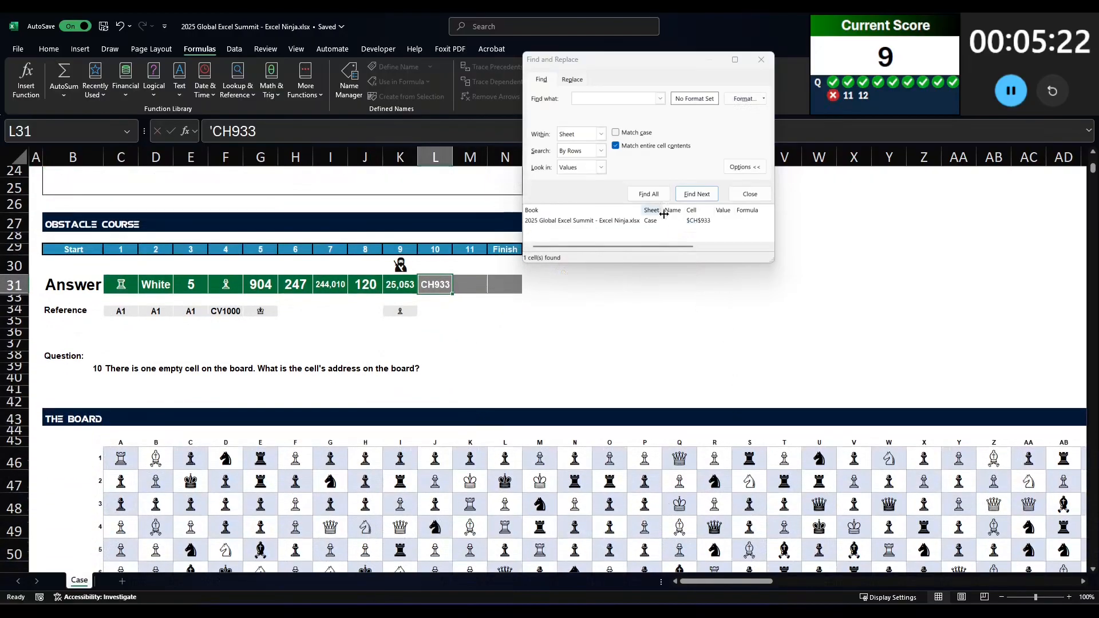
{"action": "left_click", "coordinate": [625, 222]}
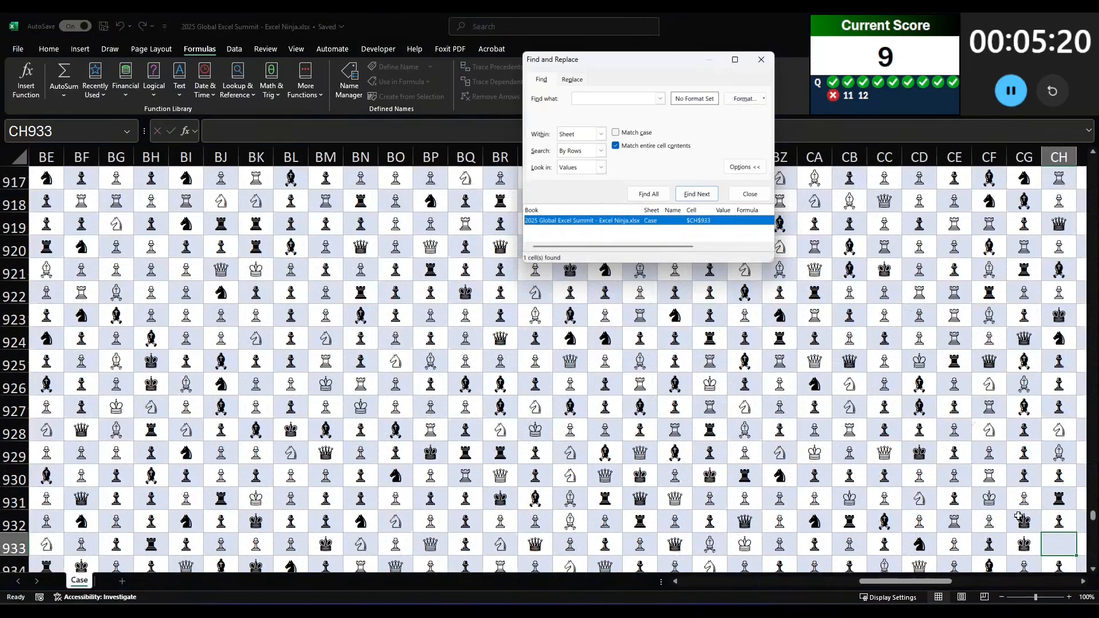
{"action": "left_click_drag", "start_coordinate": [869, 583], "coordinate": [584, 585]}
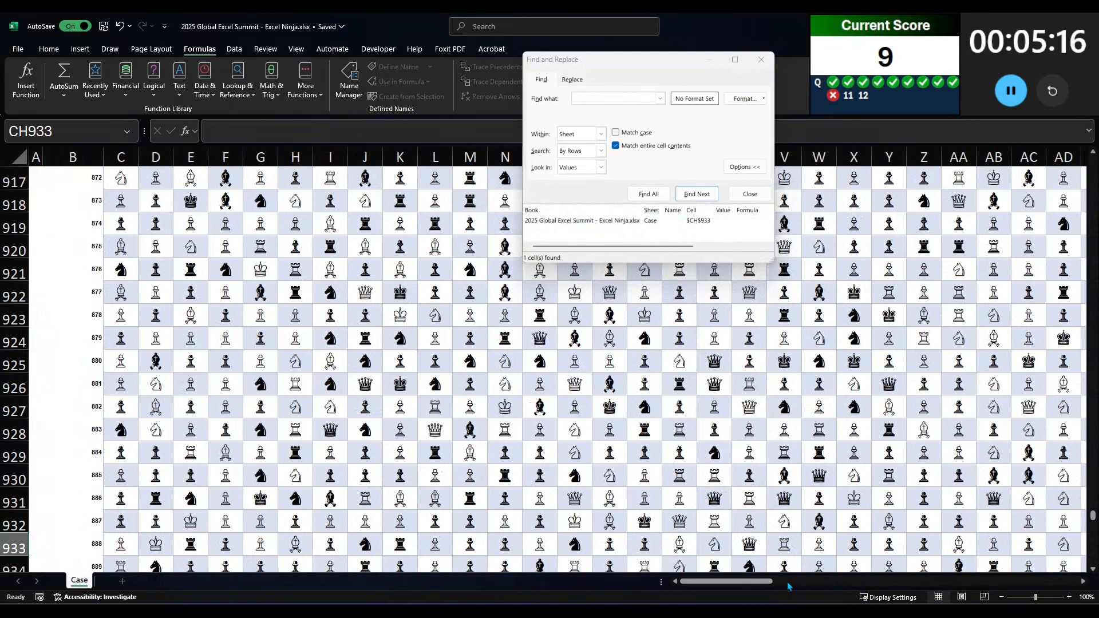
{"action": "key", "text": "Up"}
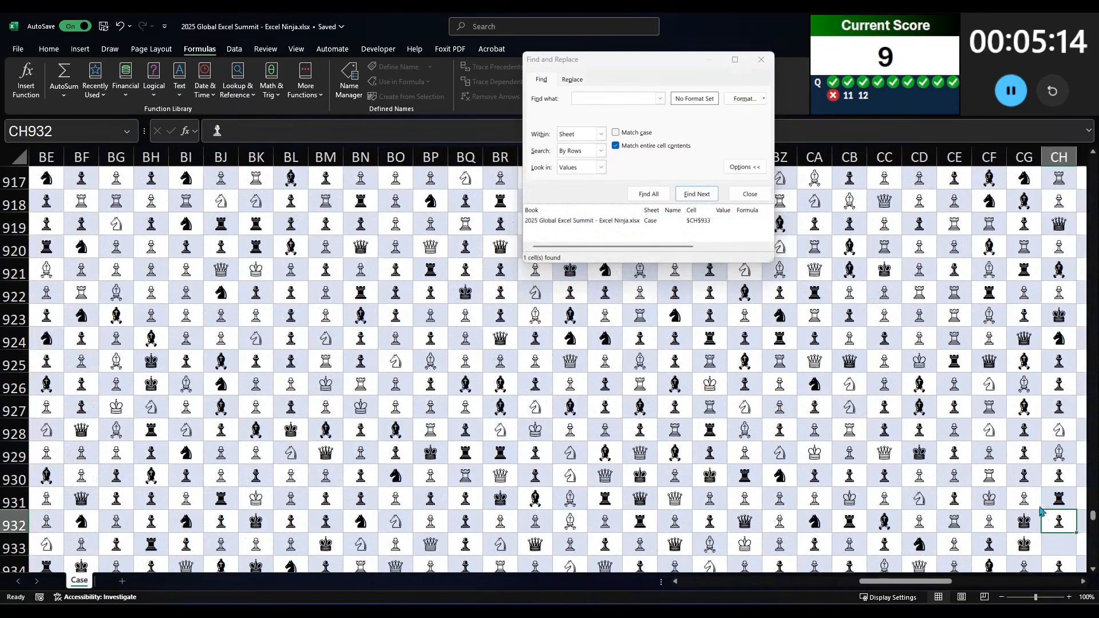
{"action": "left_click_drag", "start_coordinate": [1093, 515], "coordinate": [1098, 162]}
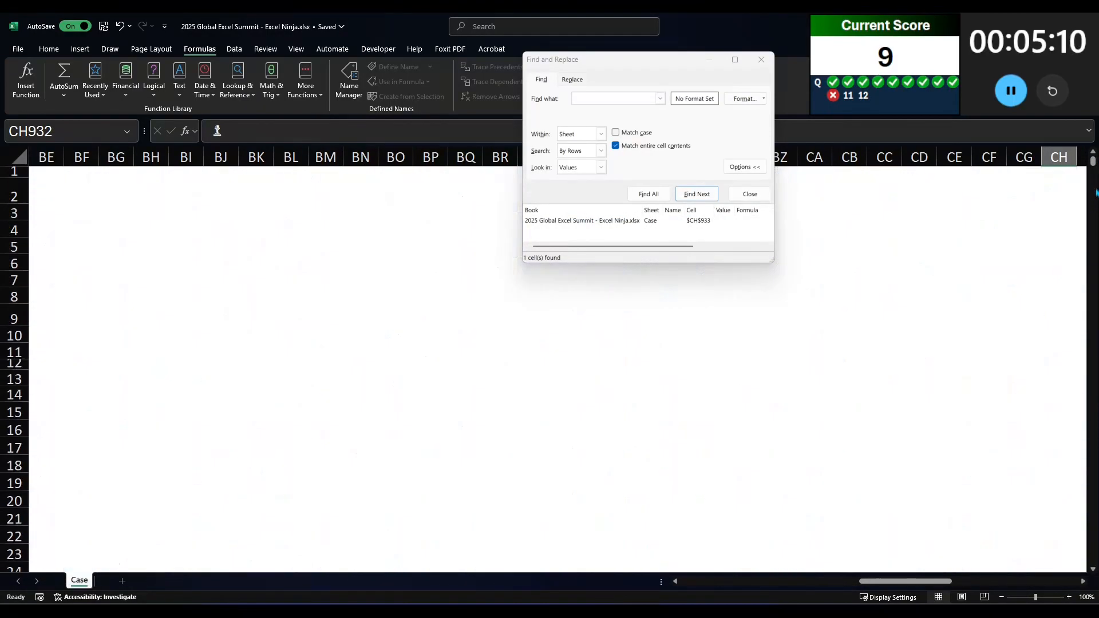
{"action": "scroll", "coordinate": [1095, 211], "scroll_direction": "down", "scroll_amount": 5}
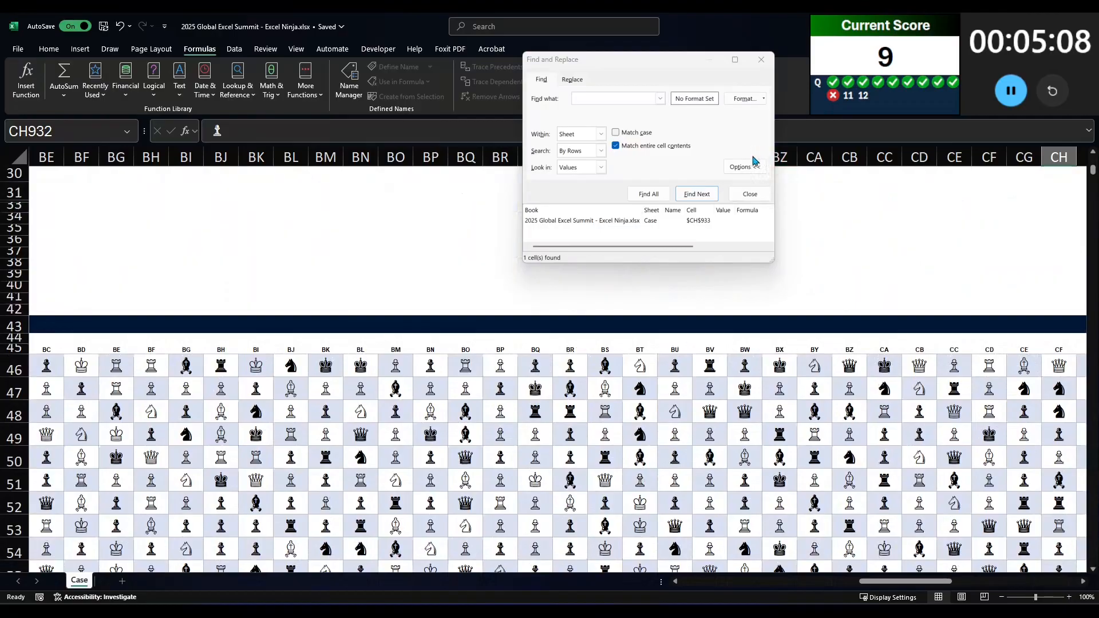
Step: Replace answer 10 in L31 with the board address cf888 and close the search dialog
{"action": "left_click", "coordinate": [419, 189]}
{"action": "key", "text": "Home"}
{"action": "left_click", "coordinate": [429, 189]}
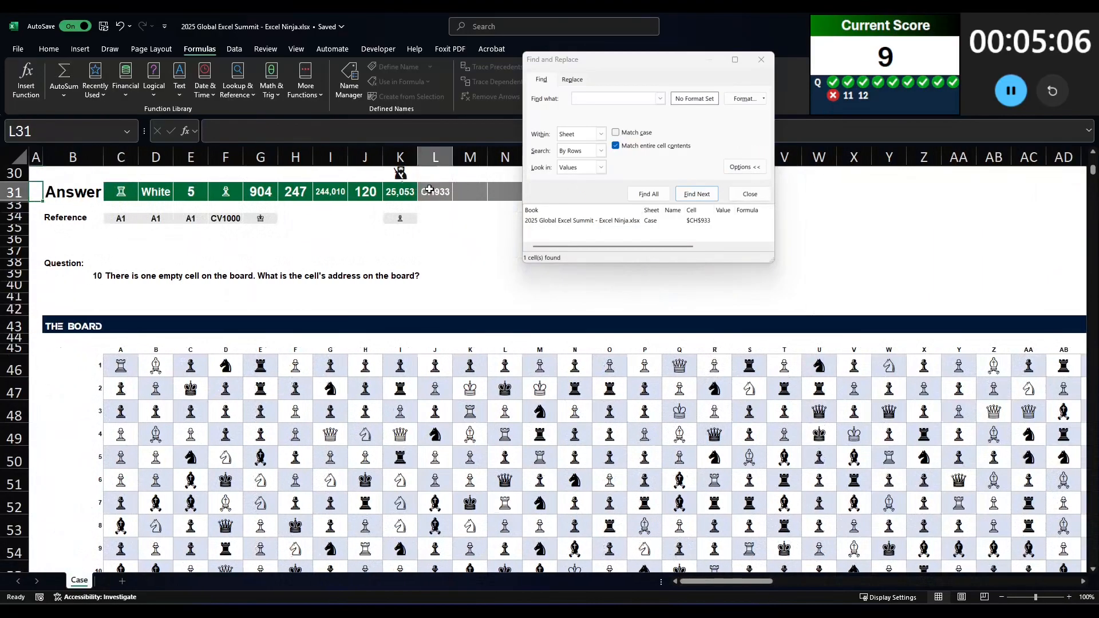
{"action": "type", "text": "cf888"}
{"action": "key", "text": "Tab"}
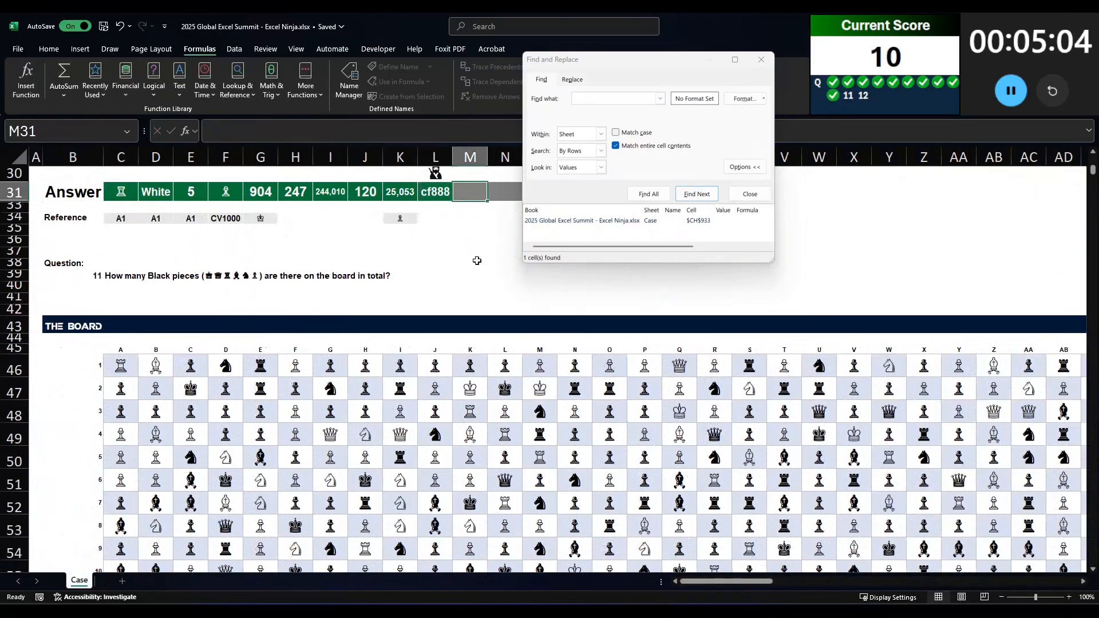
{"action": "left_click", "coordinate": [761, 60]}
{"action": "scroll", "coordinate": [537, 240], "scroll_direction": "up", "scroll_amount": 2}
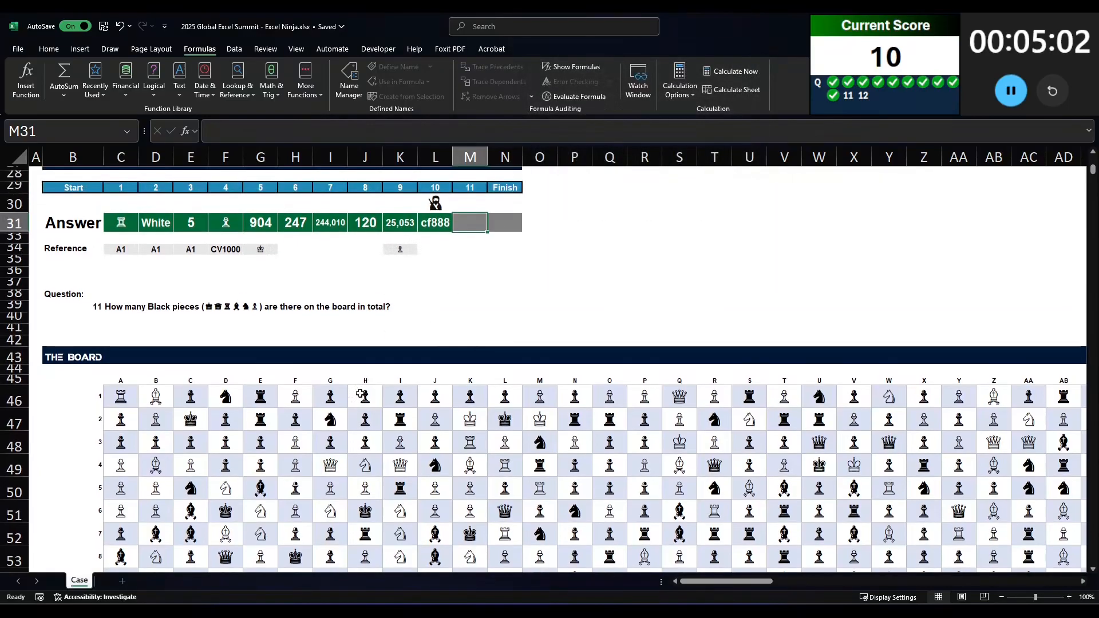
{"action": "scroll", "coordinate": [537, 240], "scroll_direction": "up", "scroll_amount": 1}
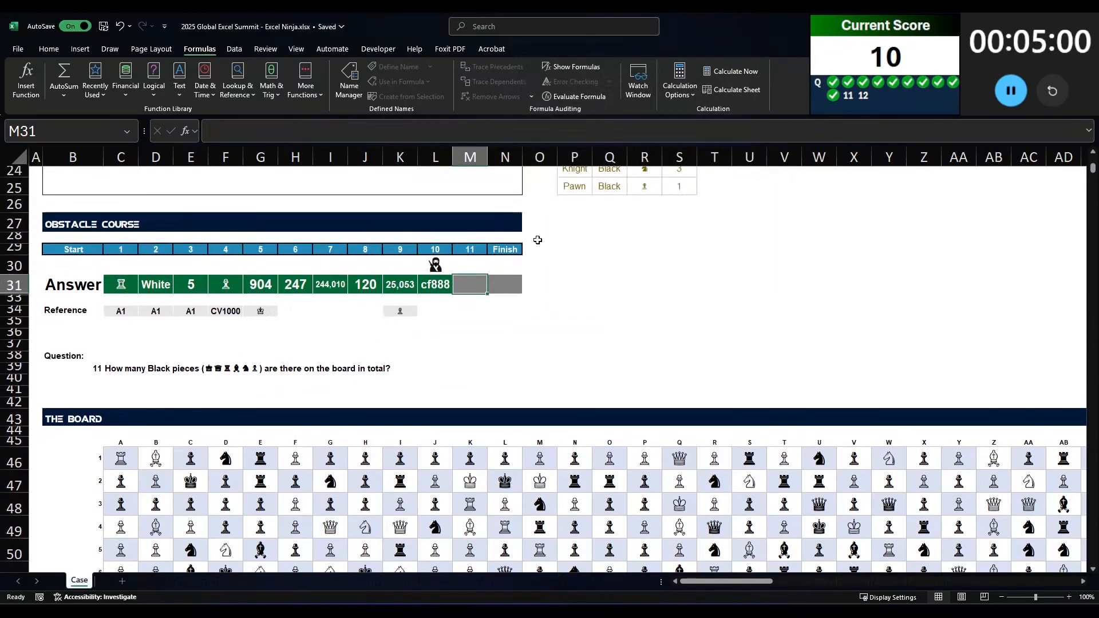
{"action": "scroll", "coordinate": [537, 240], "scroll_direction": "up", "scroll_amount": 1}
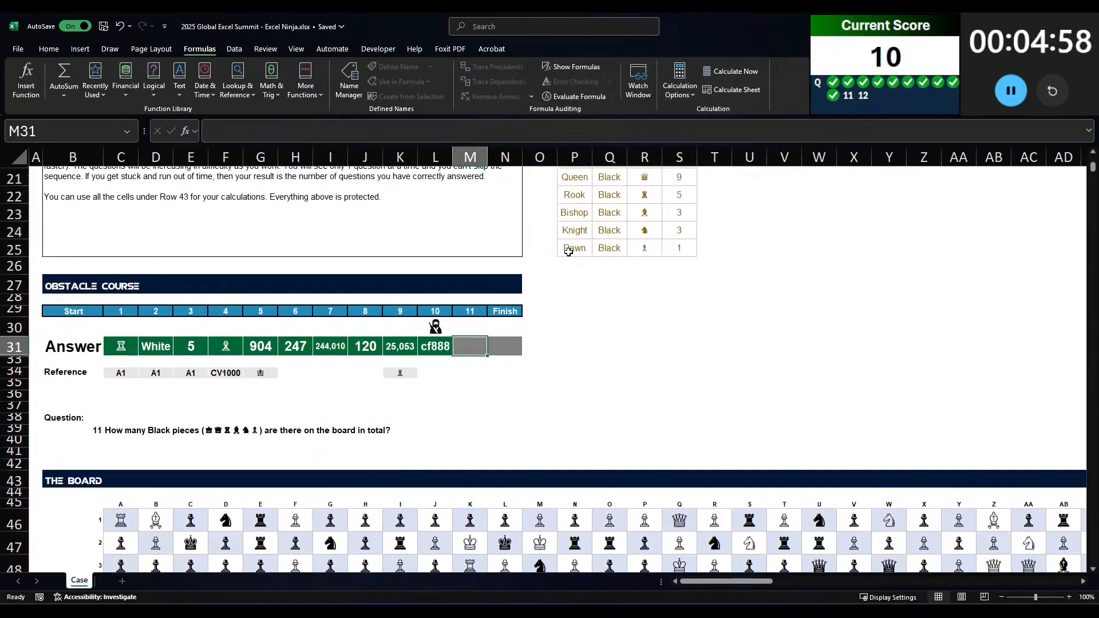
{"action": "type", "text": "COUNTIF("}
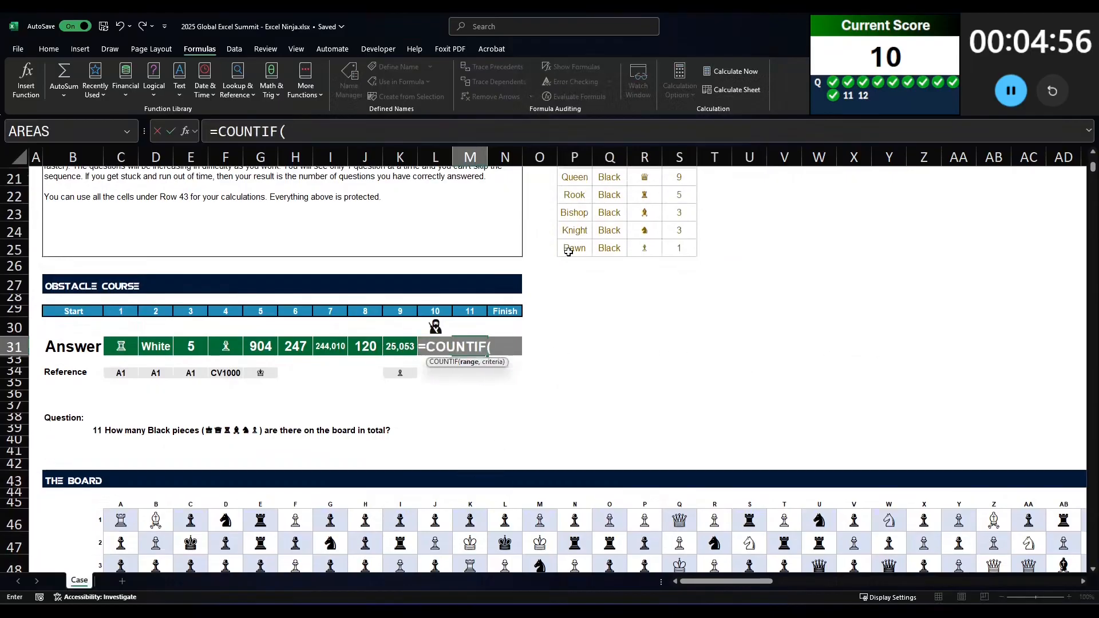
{"action": "key", "text": "Escape"}
{"action": "type", "text": "="}
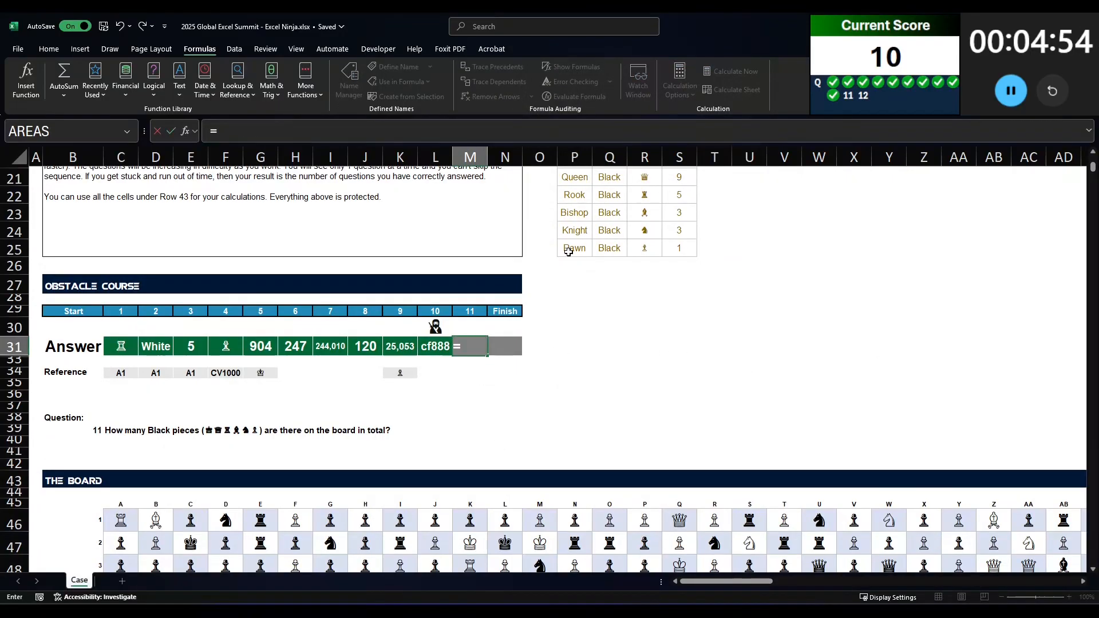
{"action": "type", "text": "COUNTIF"}
{"action": "key", "text": "BackSpace"}
{"action": "key", "text": "BackSpace"}
{"action": "key", "text": "BackSpace"}
{"action": "key", "text": "BackSpace"}
{"action": "key", "text": "BackSpace"}
{"action": "key", "text": "BackSpace"}
{"action": "key", "text": "BackSpace"}
{"action": "key", "text": "BackSpace"}
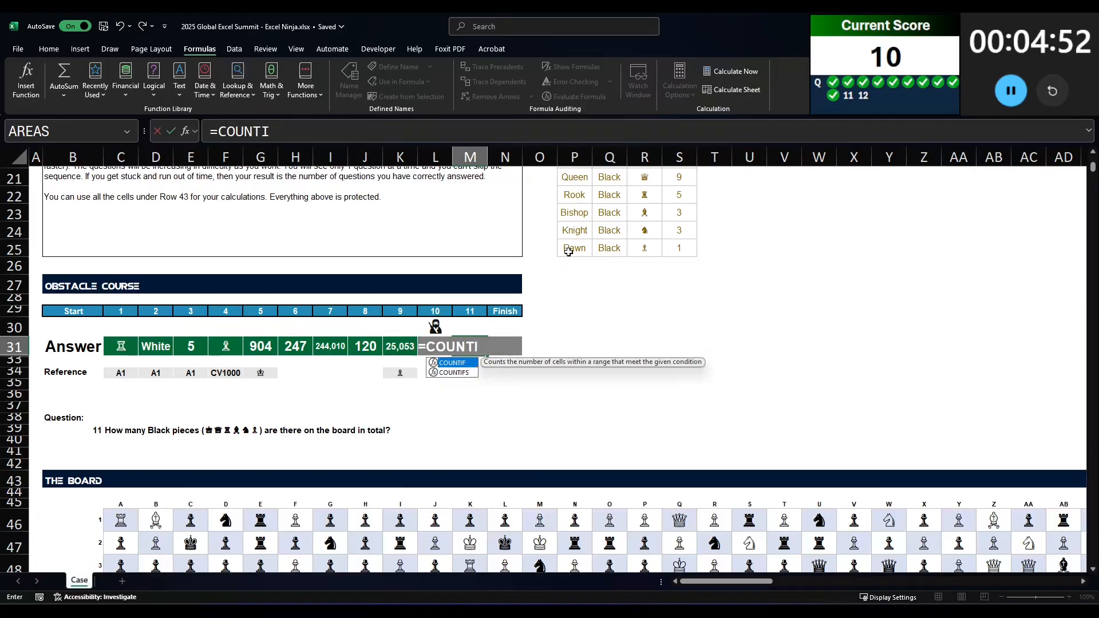
Step: Start answer 11 in M31 as a double-negated XLOOKUP with the whole board, C46:CX1045, as the lookup value
{"action": "type", "text": "-"}
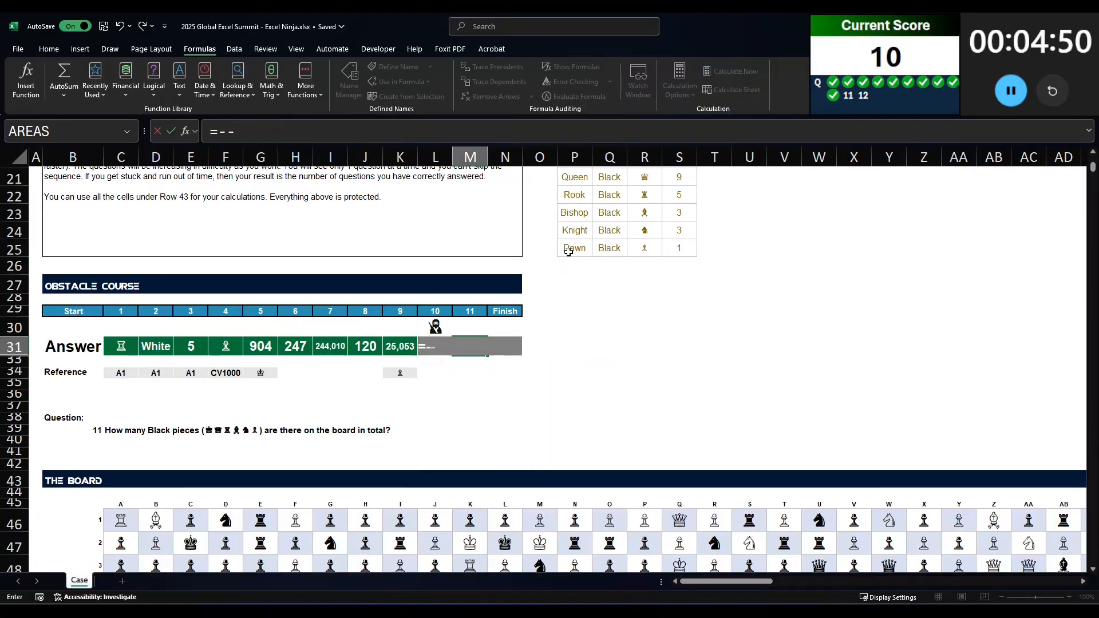
{"action": "type", "text": "-(XLOOKUP("}
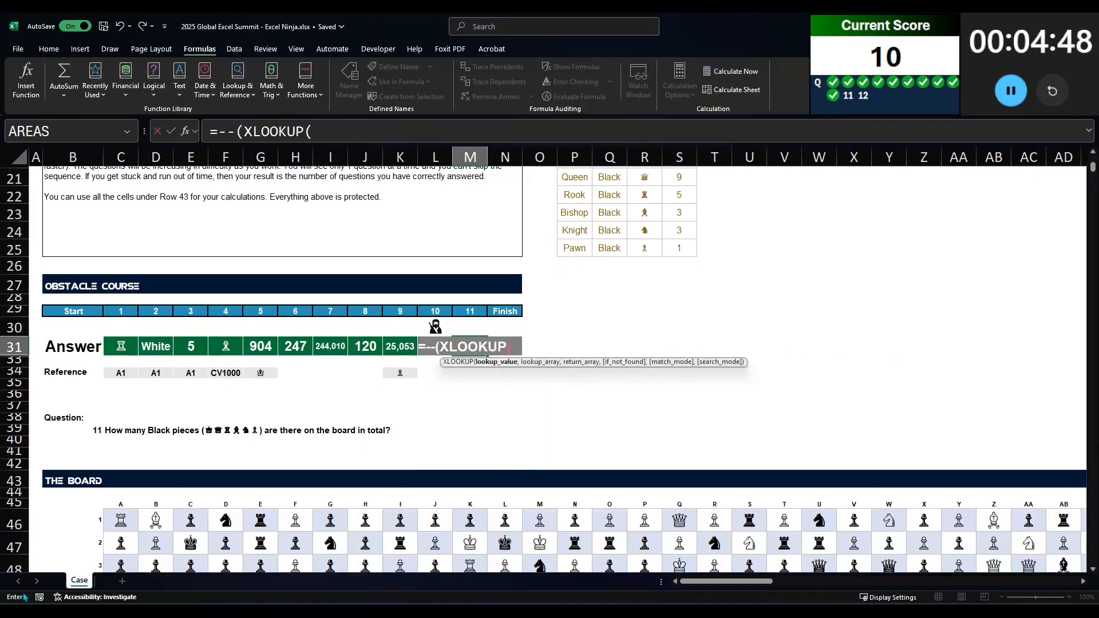
{"action": "left_click_drag", "start_coordinate": [126, 522], "coordinate": [1078, 530]}
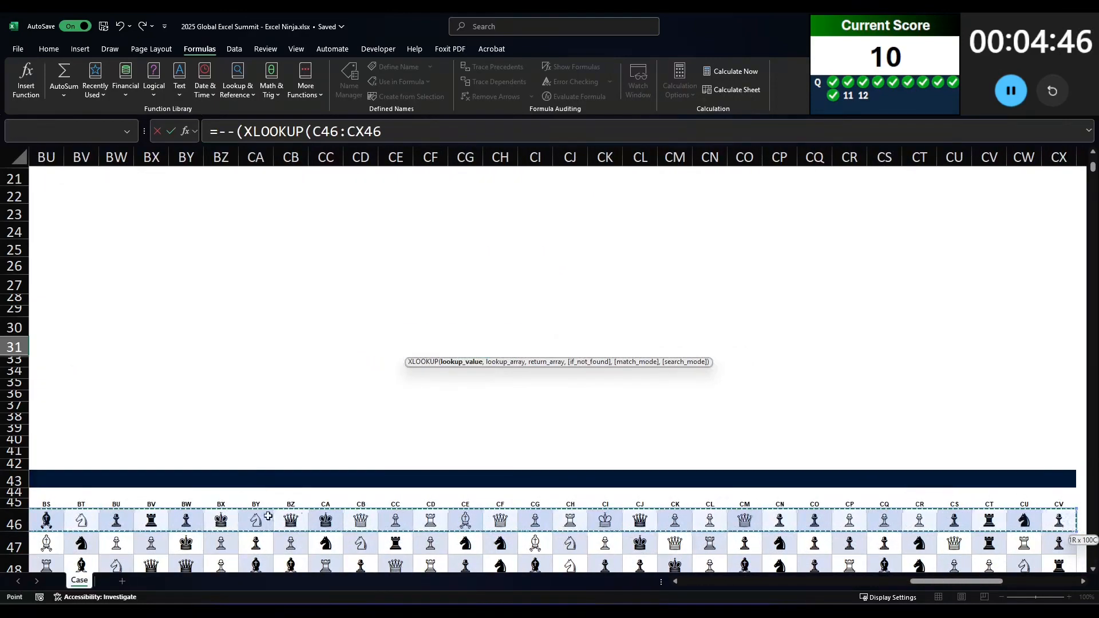
{"action": "key", "text": "ctrl+shift+Down"}
{"action": "type", "text": ","}
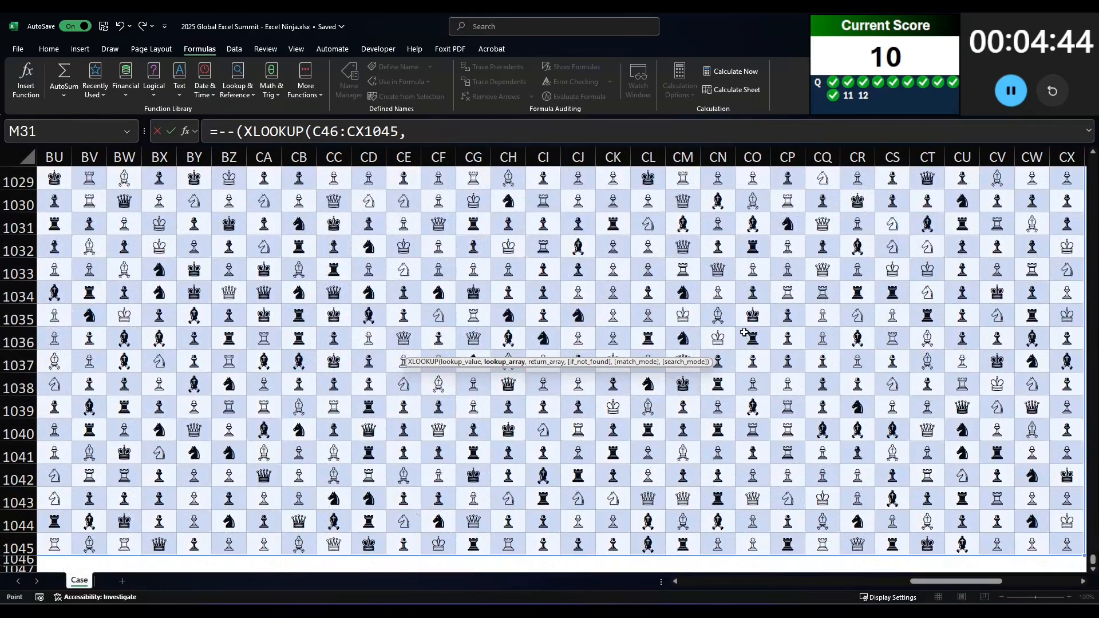
Step: Complete the XLOOKUP in M31 with R14:R25 as lookup array, Q14:Q25 as return array and a comparison to "Black"
{"action": "key", "text": "Up"}
{"action": "key", "text": "Up"}
{"action": "scroll", "coordinate": [255, 309], "scroll_direction": "up", "scroll_amount": 5}
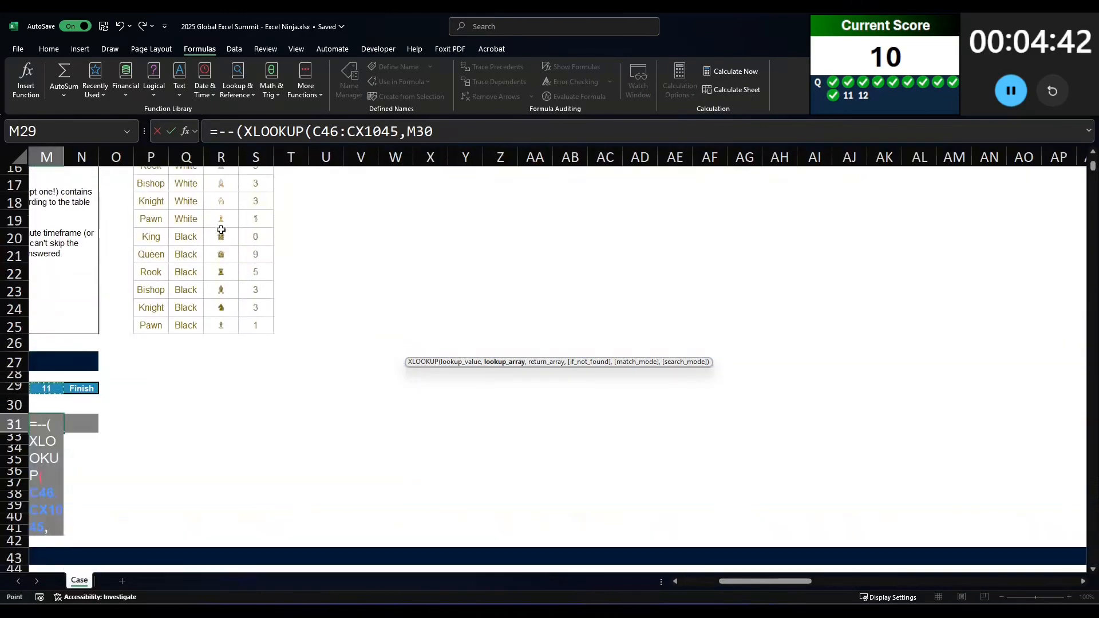
{"action": "scroll", "coordinate": [223, 233], "scroll_direction": "up", "scroll_amount": 5}
{"action": "left_click", "coordinate": [220, 393]}
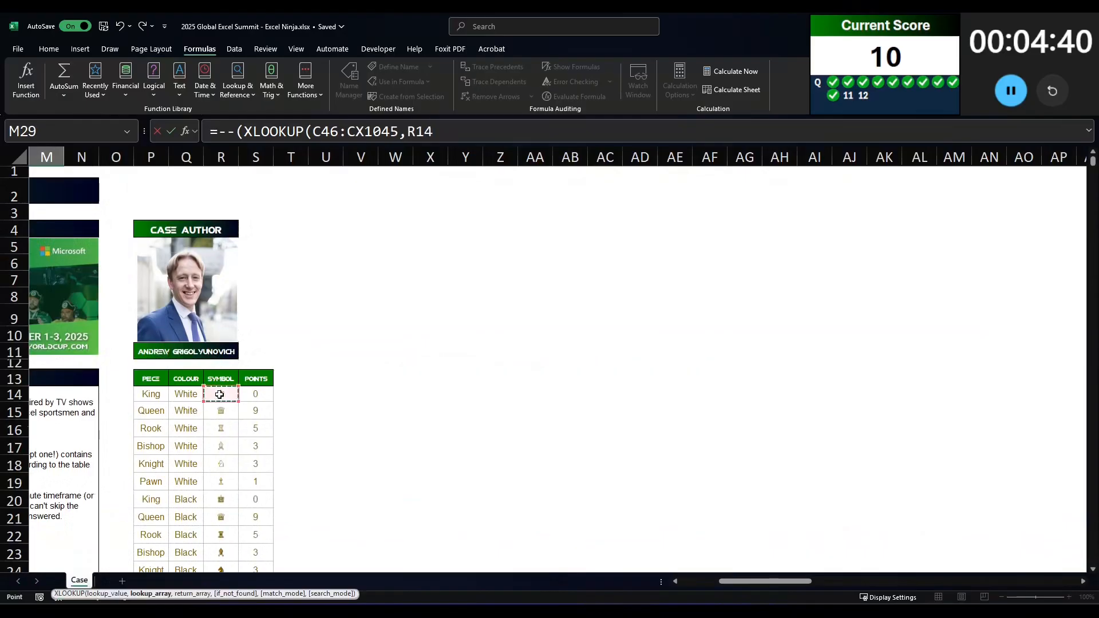
{"action": "left_click_drag", "start_coordinate": [220, 393], "coordinate": [221, 568]}
{"action": "type", "text": ","}
{"action": "left_click", "coordinate": [179, 356]}
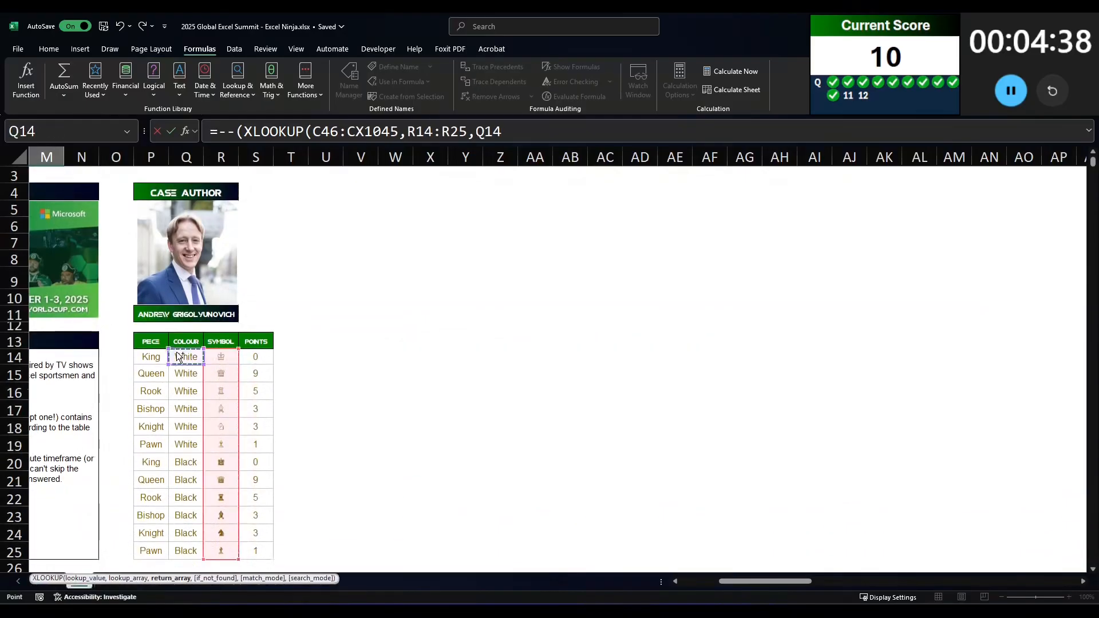
{"action": "key", "text": "ctrl+shift+Down"}
{"action": "type", "text": ")=\"Black"}
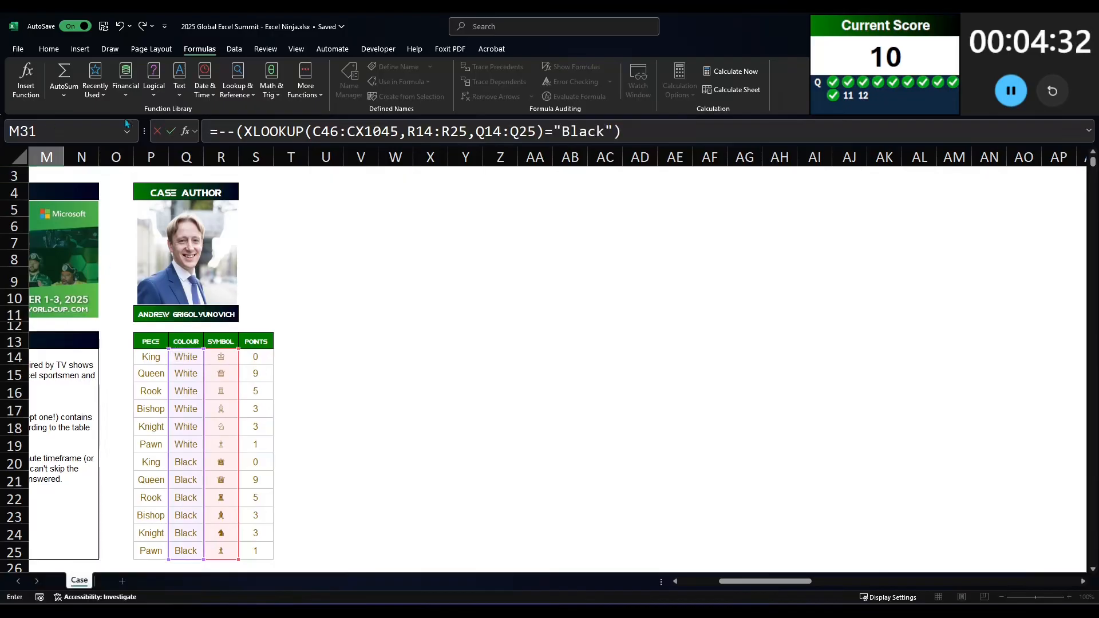
Step: Wrap the double-negated XLOOKUP comparison in SUM and enter the formula in M31
{"action": "left_click", "coordinate": [221, 126]}
{"action": "type", "text": "sum("}
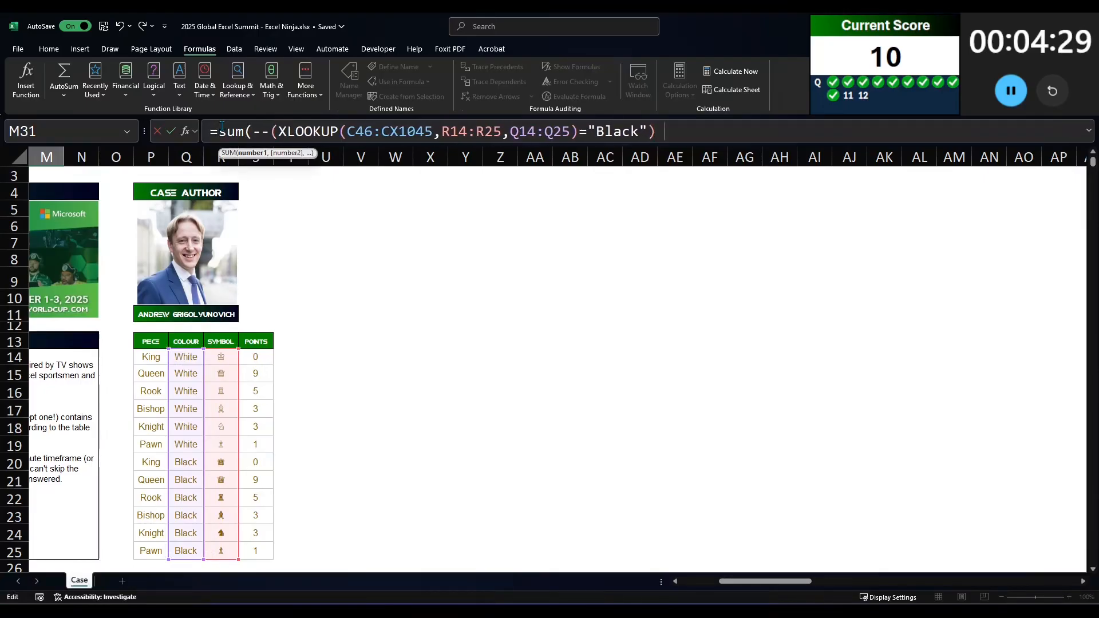
{"action": "key", "text": "Return"}
{"action": "key", "text": "Left"}
{"action": "key", "text": "Left"}
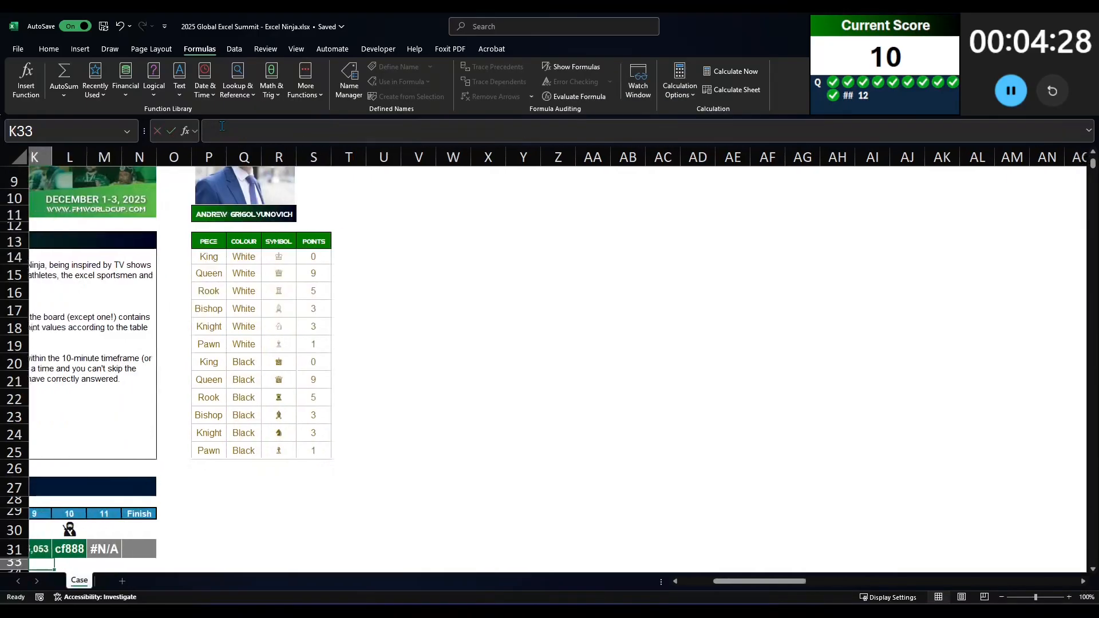
Step: Remove the SUM wrapper from the M31 formula, leaving the double-negated XLOOKUP comparison with "Black"
{"action": "key", "text": "Up"}
{"action": "key", "text": "Right"}
{"action": "key", "text": "Right"}
{"action": "left_click", "coordinate": [342, 129]}
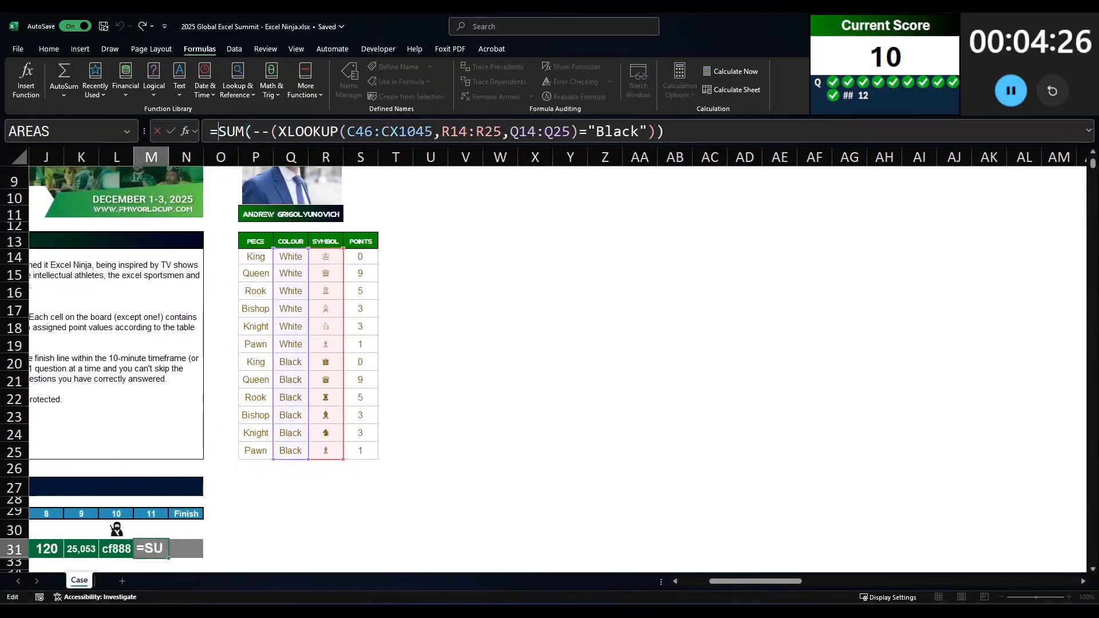
{"action": "key", "text": "BackSpace"}
{"action": "key", "text": "BackSpace"}
{"action": "key", "text": "BackSpace"}
{"action": "key", "text": "BackSpace"}
{"action": "left_click", "coordinate": [676, 132]}
{"action": "key", "text": "BackSpace"}
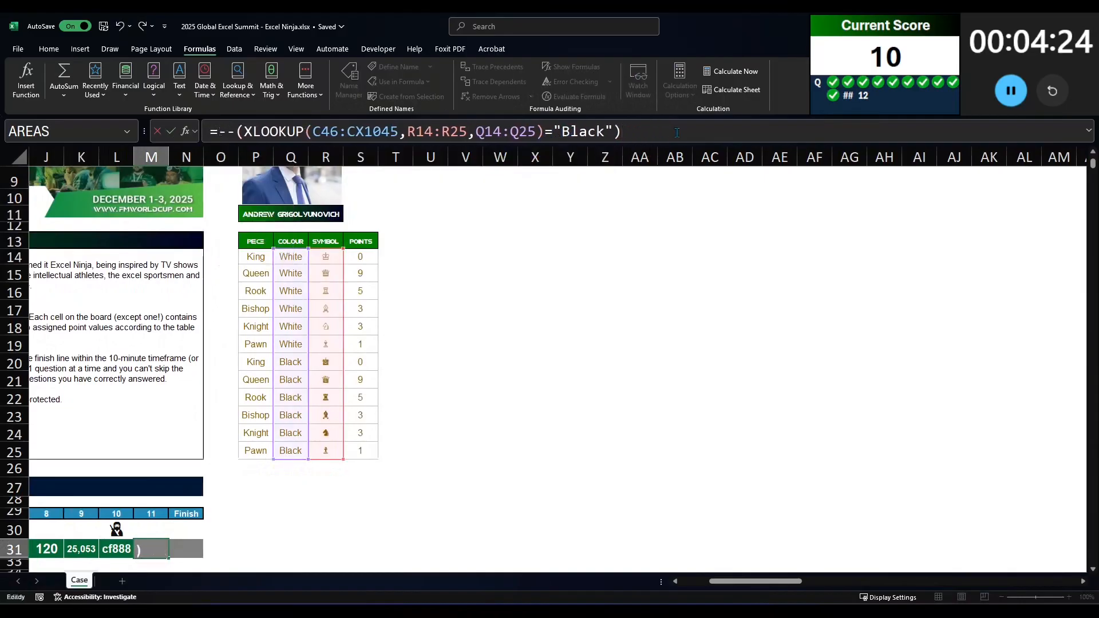
{"action": "key", "text": "Return"}
{"action": "key", "text": "Down"}
{"action": "key", "text": "Up"}
{"action": "key", "text": "Up"}
{"action": "key", "text": "Up"}
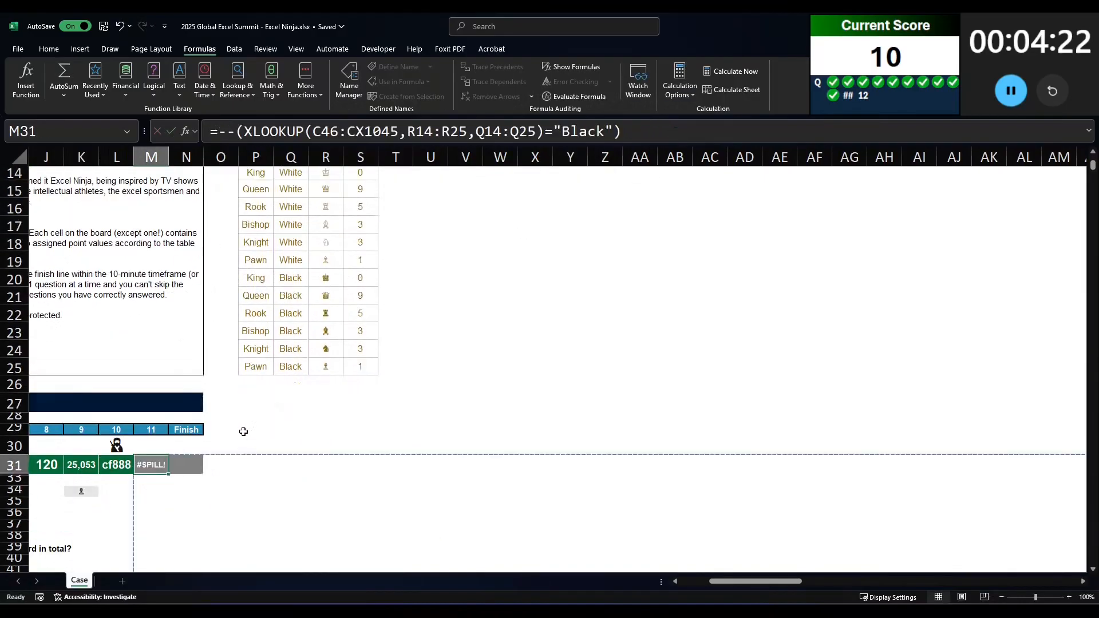
Step: Strip the double negation and outer parentheses from the M31 formula, leaving the XLOOKUP compared with "Black"
{"action": "left_click", "coordinate": [220, 131]}
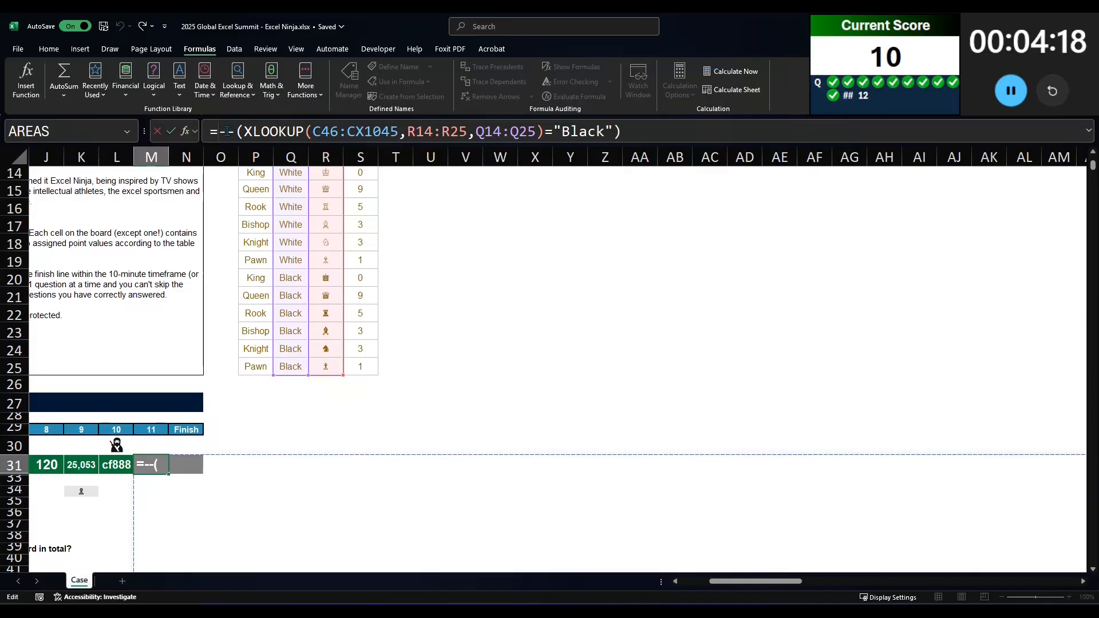
{"action": "key", "text": "Delete"}
{"action": "key", "text": "Delete"}
{"action": "key", "text": "Delete"}
{"action": "key", "text": "End"}
{"action": "key", "text": "BackSpace"}
{"action": "key", "text": "Return"}
{"action": "key", "text": "Up"}
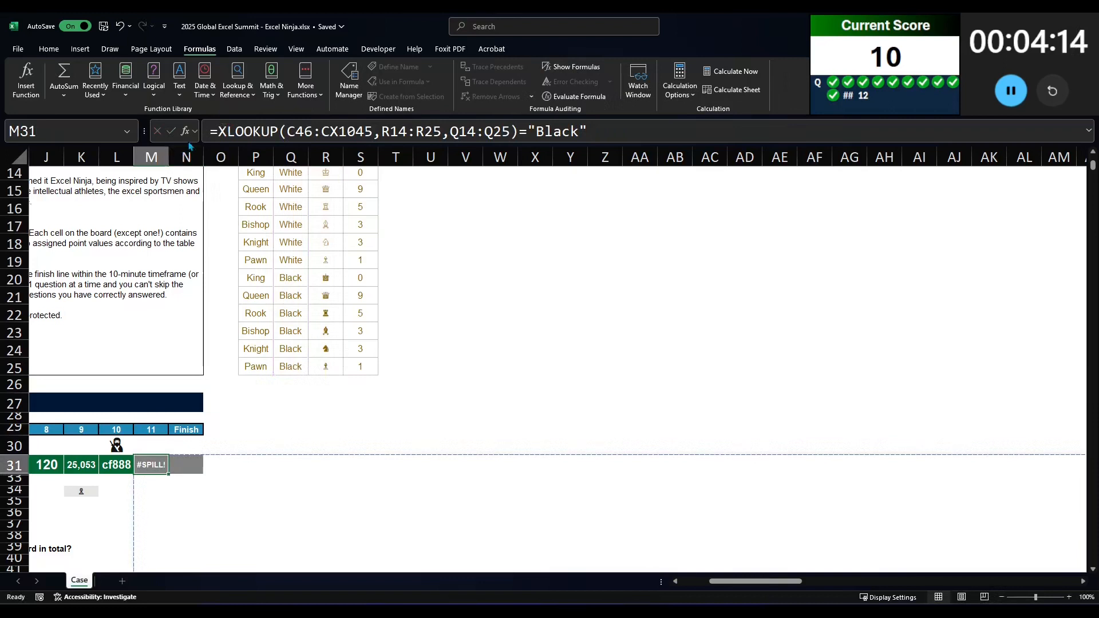
Step: Try the @ operator before the XLOOKUP in M31, and a double negation without parentheses in its place
{"action": "left_click", "coordinate": [218, 133]}
{"action": "type", "text": "@"}
{"action": "key", "text": "Return"}
{"action": "key", "text": "Up"}
{"action": "left_click", "coordinate": [220, 131]}
{"action": "type", "text": "-"}
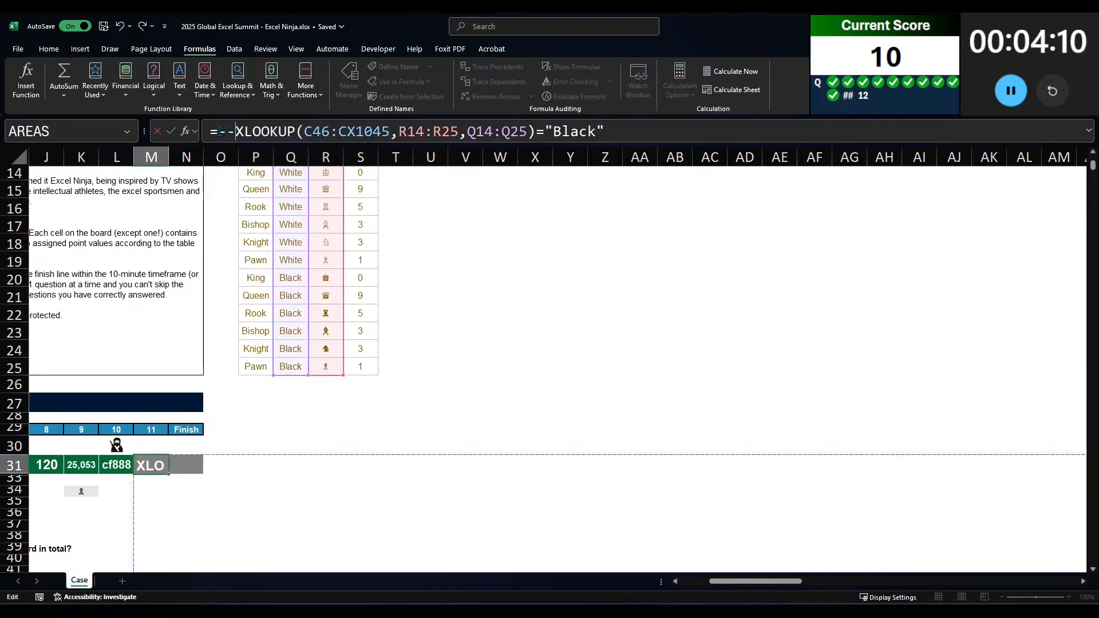
{"action": "type", "text": "-"}
{"action": "key", "text": "Return"}
{"action": "key", "text": "Up"}
Step: Add the @ operator in front of the double negation in the M31 formula
{"action": "left_click", "coordinate": [220, 131]}
{"action": "type", "text": "@"}
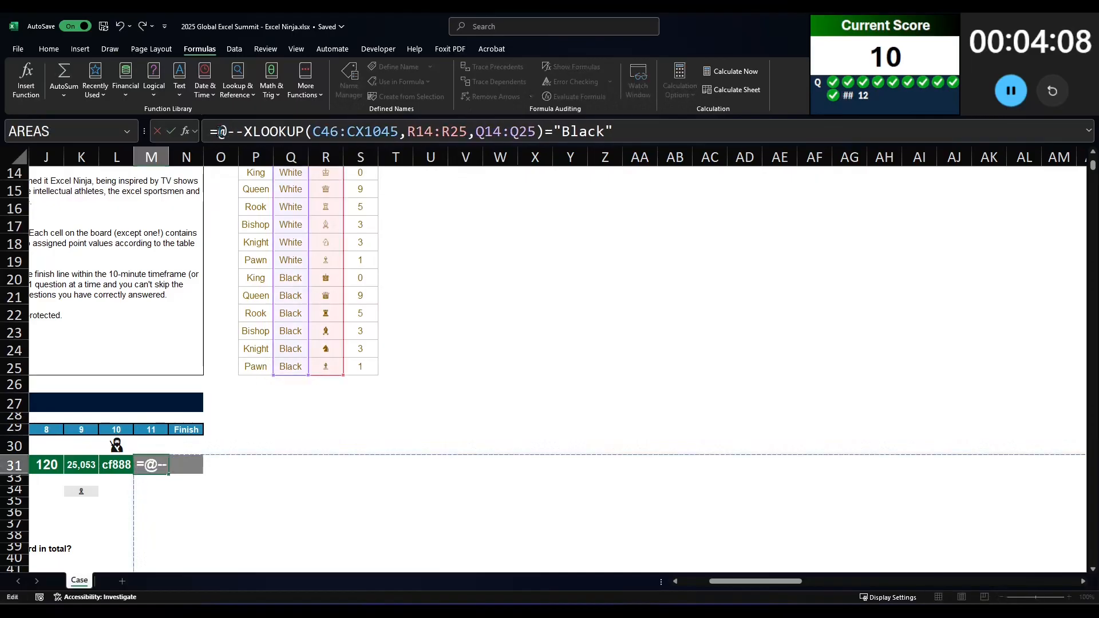
{"action": "key", "text": "Return"}
{"action": "key", "text": "Up"}
Step: Replace the @ operator in M31 with a SUM around the whole double-negated XLOOKUP comparison
{"action": "left_click", "coordinate": [220, 131]}
{"action": "key", "text": "Delete"}
{"action": "type", "text": "sum("}
{"action": "key", "text": "End"}
{"action": "type", "text": ")"}
{"action": "key", "text": "Return"}
{"action": "key", "text": "Up"}
Step: Turn the M31 formula into a COUNTIF with the XLOOKUP as its range and "Black" as its criterion
{"action": "left_click_drag", "start_coordinate": [220, 131], "coordinate": [268, 131]}
{"action": "type", "text": "countif("}
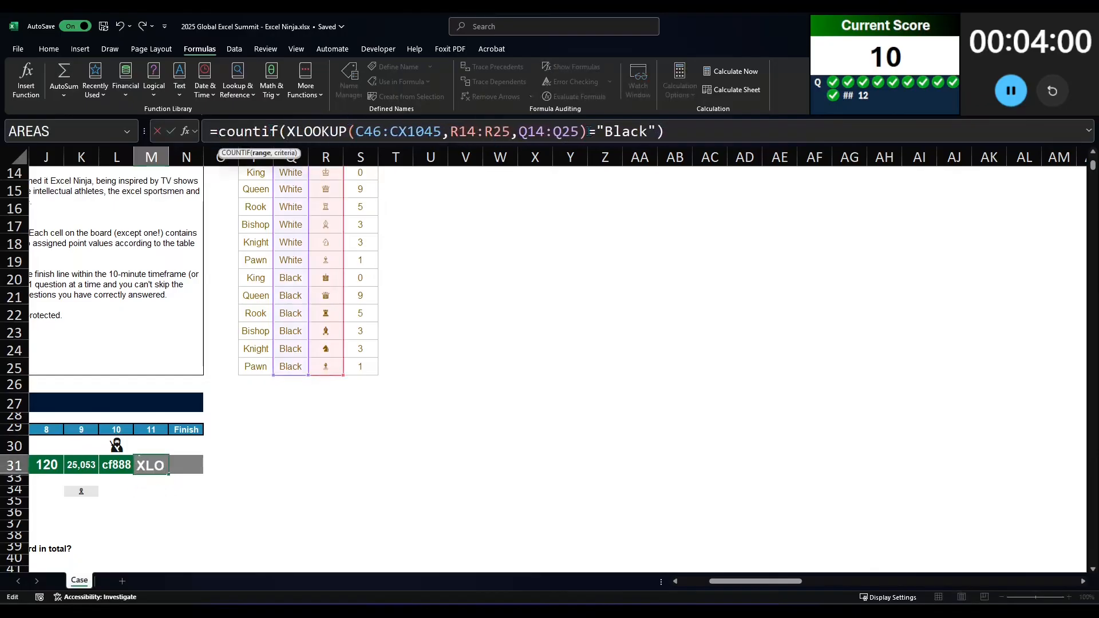
{"action": "left_click_drag", "start_coordinate": [588, 131], "coordinate": [595, 131]}
{"action": "type", "text": ","}
{"action": "key", "text": "Return"}
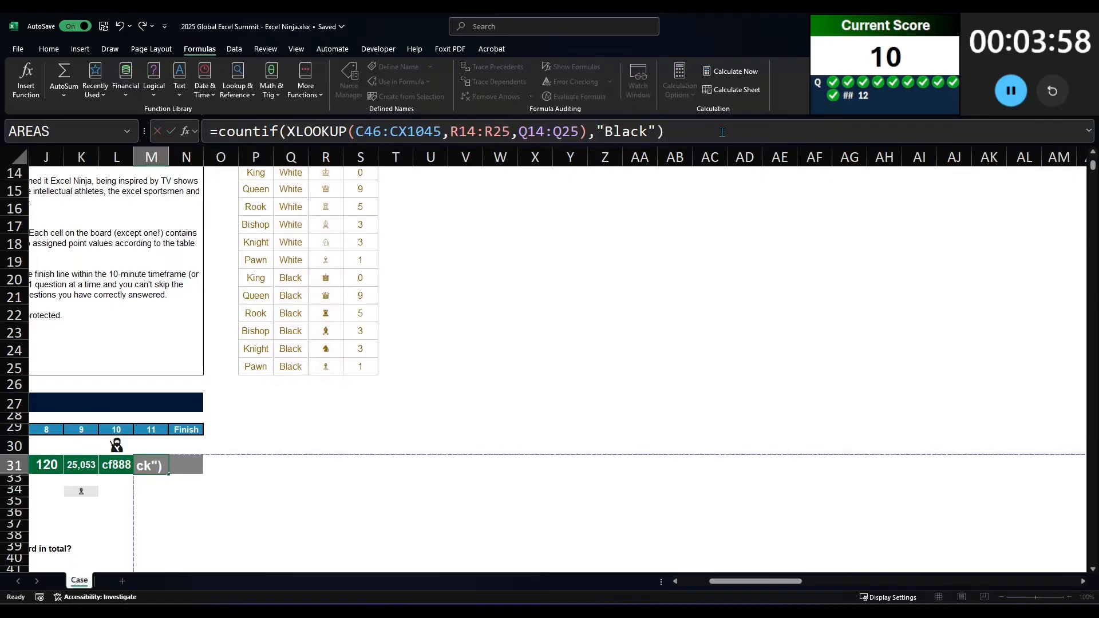
Step: Wrap the COUNTIF in M31 in SUM and enter the formula
{"action": "left_click", "coordinate": [218, 130]}
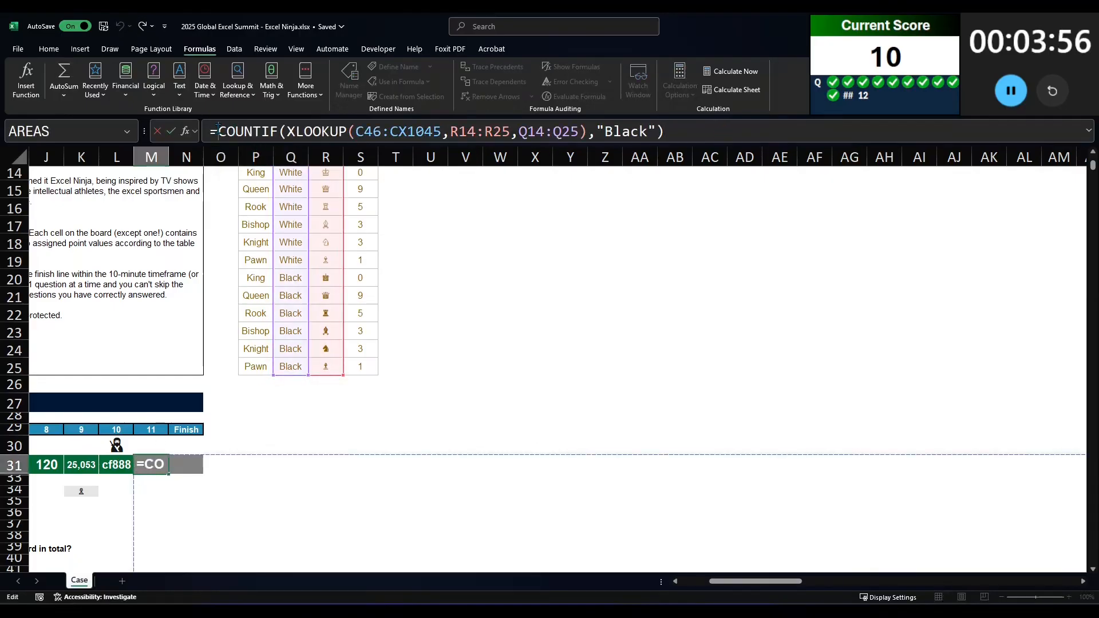
{"action": "type", "text": "sum("}
{"action": "key", "text": "Return"}
{"action": "key", "text": "Up"}
Step: Reread the wording of question 11 below the answer row and return to M31
{"action": "key", "text": "Left"}
{"action": "key", "text": "Left"}
{"action": "key", "text": "Left"}
{"action": "key", "text": "Left"}
{"action": "key", "text": "Left"}
{"action": "key", "text": "Left"}
{"action": "key", "text": "Left"}
{"action": "key", "text": "Left"}
{"action": "key", "text": "Left"}
{"action": "key", "text": "Left"}
{"action": "key", "text": "Left"}
{"action": "key", "text": "Right"}
{"action": "key", "text": "Right"}
{"action": "key", "text": "Right"}
{"action": "key", "text": "Right"}
{"action": "key", "text": "Right"}
{"action": "key", "text": "Right"}
{"action": "key", "text": "Right"}
{"action": "key", "text": "Right"}
{"action": "key", "text": "Right"}
{"action": "key", "text": "Right"}
{"action": "key", "text": "Right"}
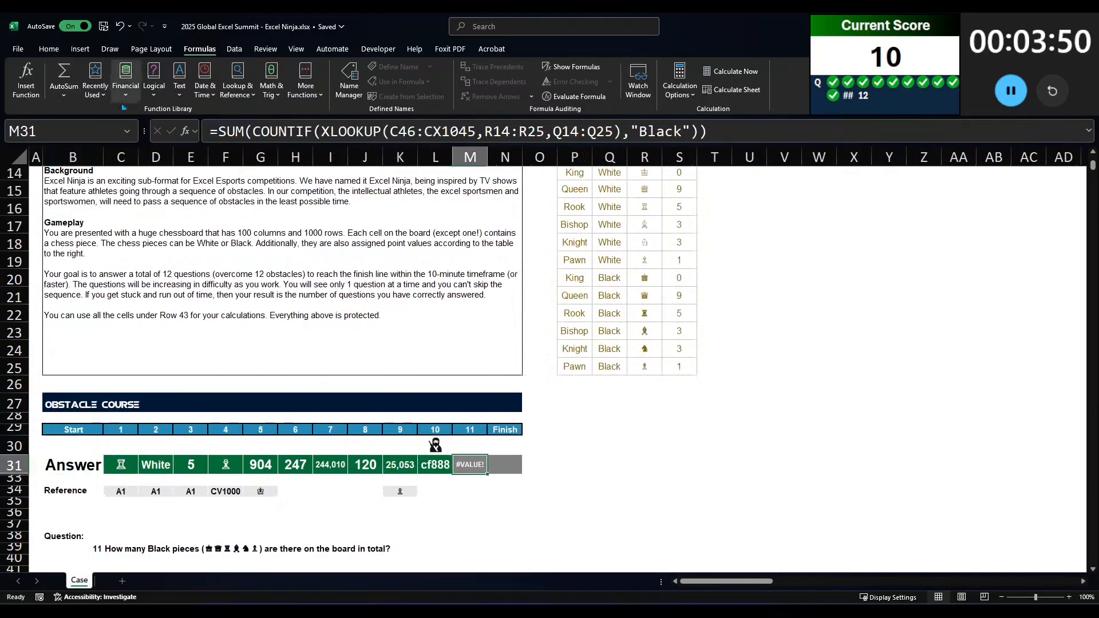
Step: Replace the SUM and COUNTIF functions in the M31 formula with a single OR around the XLOOKUP
{"action": "left_click", "coordinate": [226, 132]}
{"action": "left_click", "coordinate": [632, 131]}
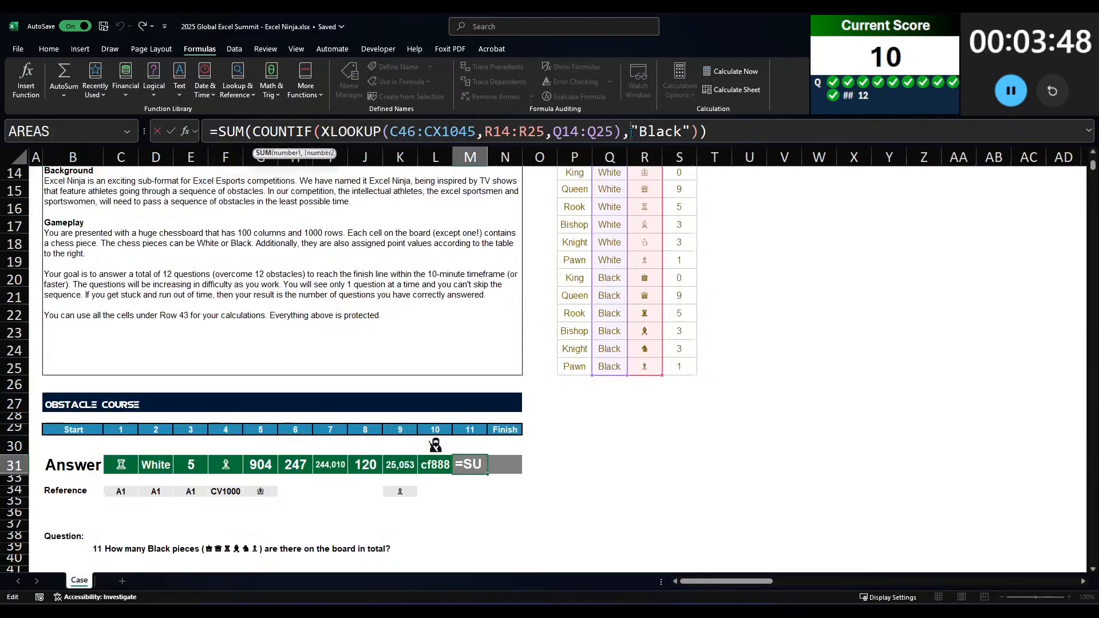
{"action": "left_click_drag", "start_coordinate": [720, 128], "coordinate": [218, 124]}
{"action": "double_click", "coordinate": [220, 128]}
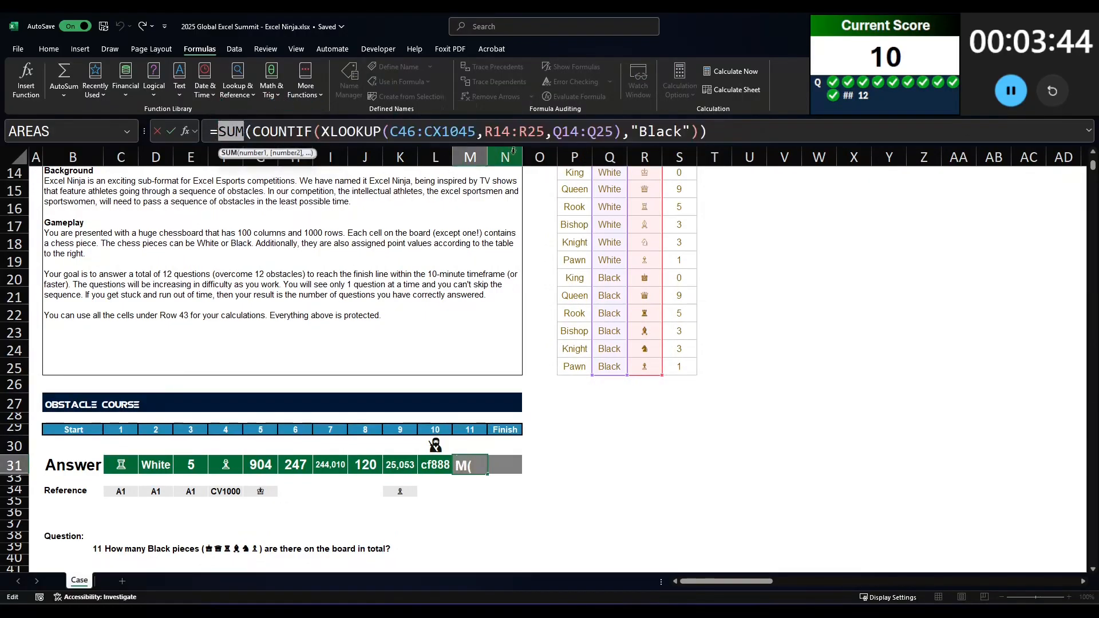
{"action": "type", "text": "or"}
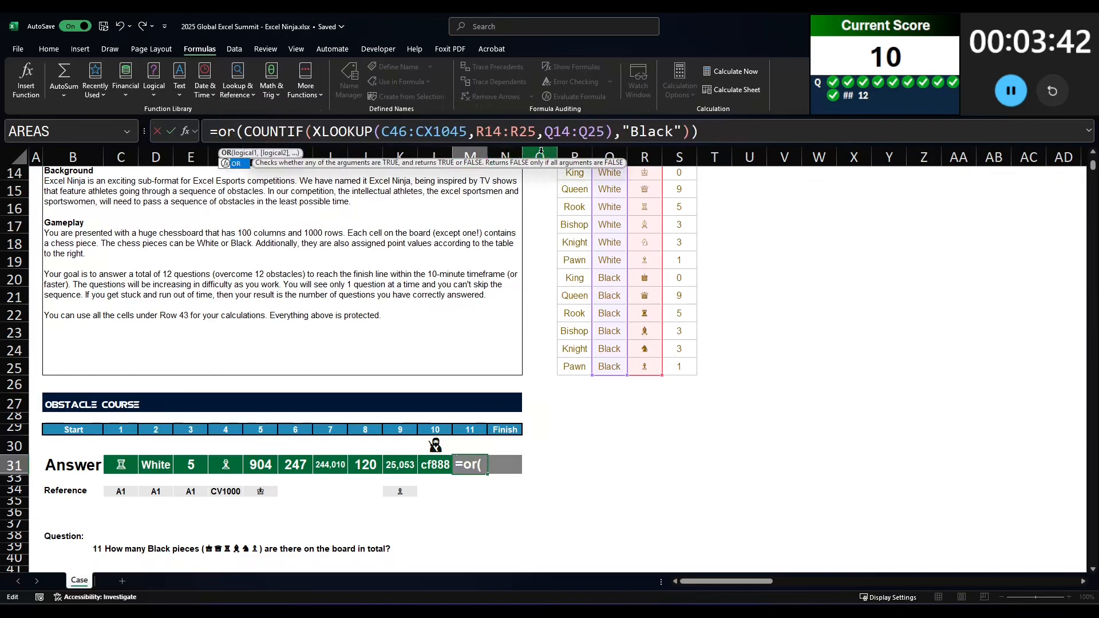
{"action": "key", "text": "Delete"}
{"action": "key", "text": "Delete"}
{"action": "key", "text": "Delete"}
{"action": "key", "text": "Delete"}
{"action": "key", "text": "Delete"}
{"action": "key", "text": "Delete"}
{"action": "key", "text": "Delete"}
{"action": "key", "text": "Delete"}
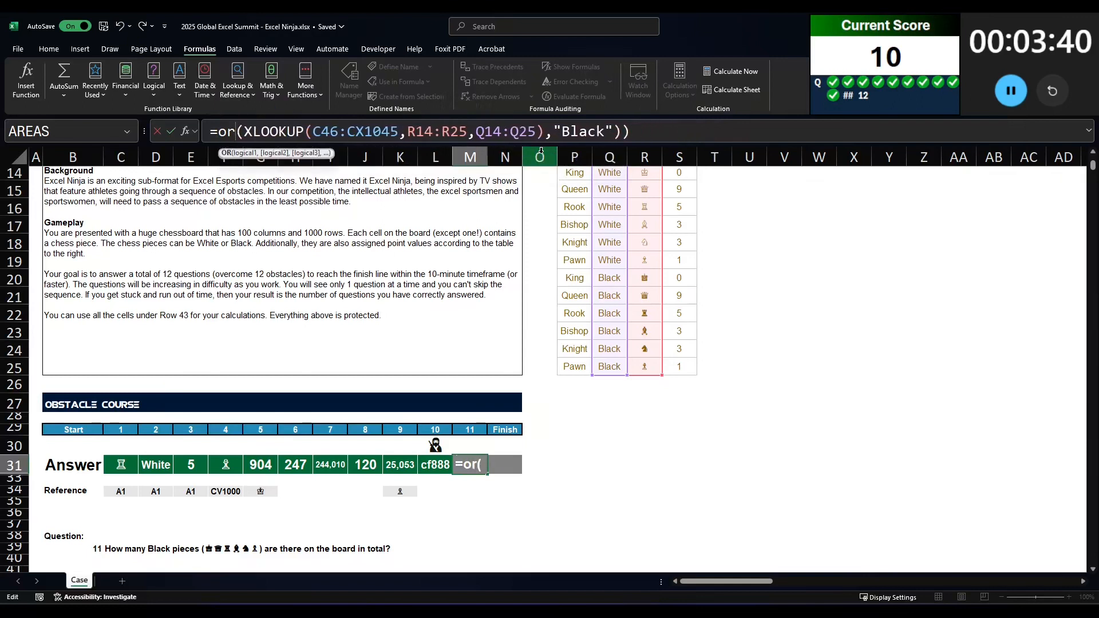
Step: Compare the XLOOKUP inside OR with the black piece symbols R20:R25 instead of "Black" and enter the formula
{"action": "left_click_drag", "start_coordinate": [546, 131], "coordinate": [612, 132]}
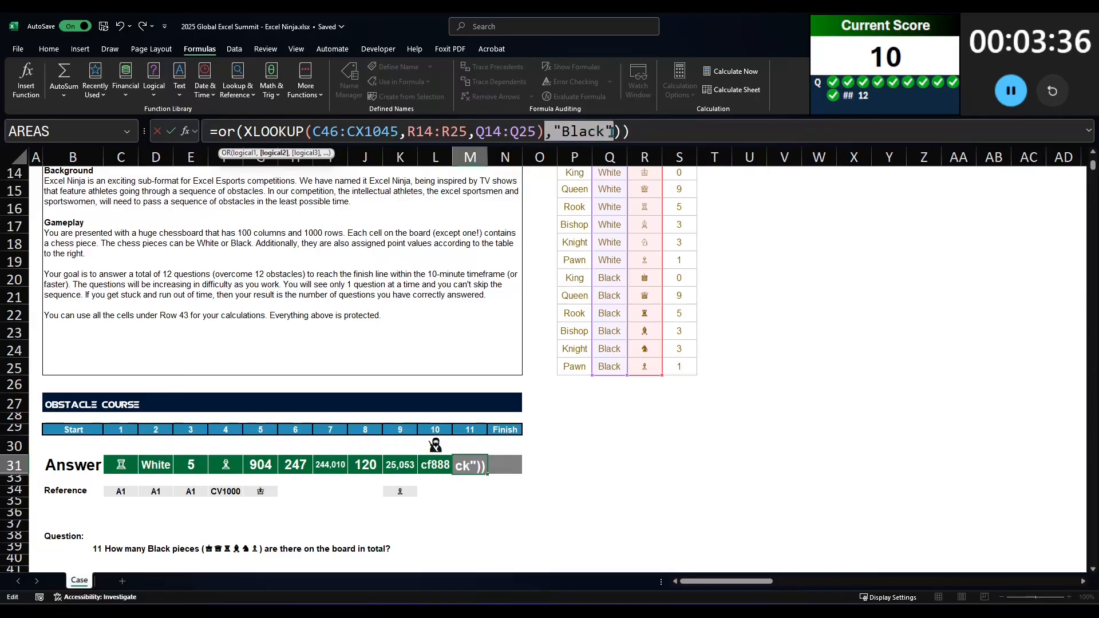
{"action": "type", "text": "="}
{"action": "left_click_drag", "start_coordinate": [644, 277], "coordinate": [646, 369]}
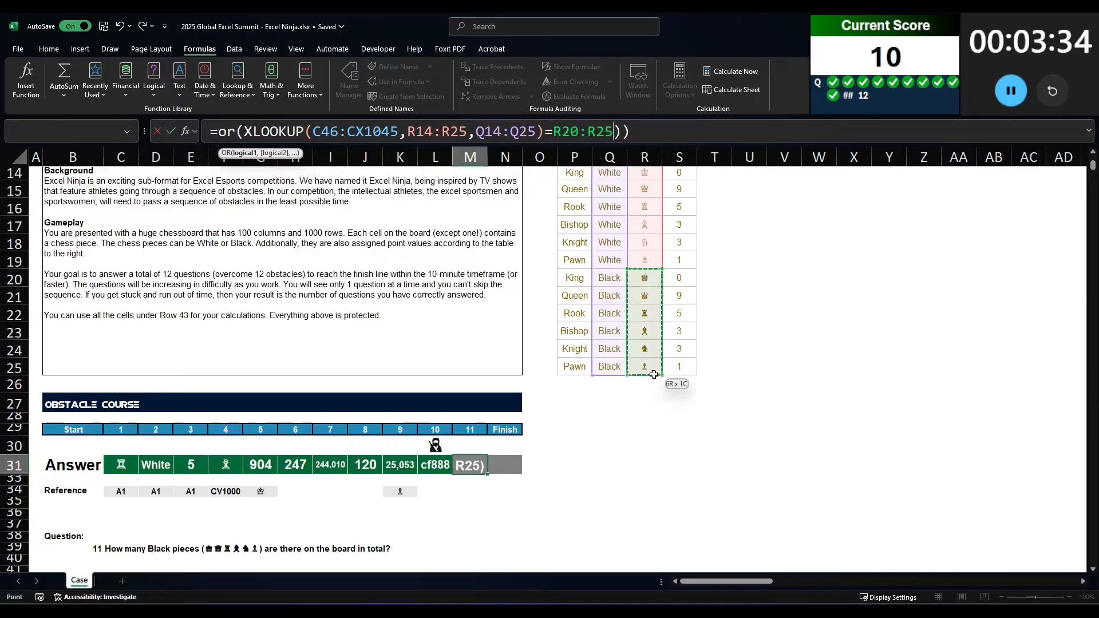
{"action": "key", "text": "Delete"}
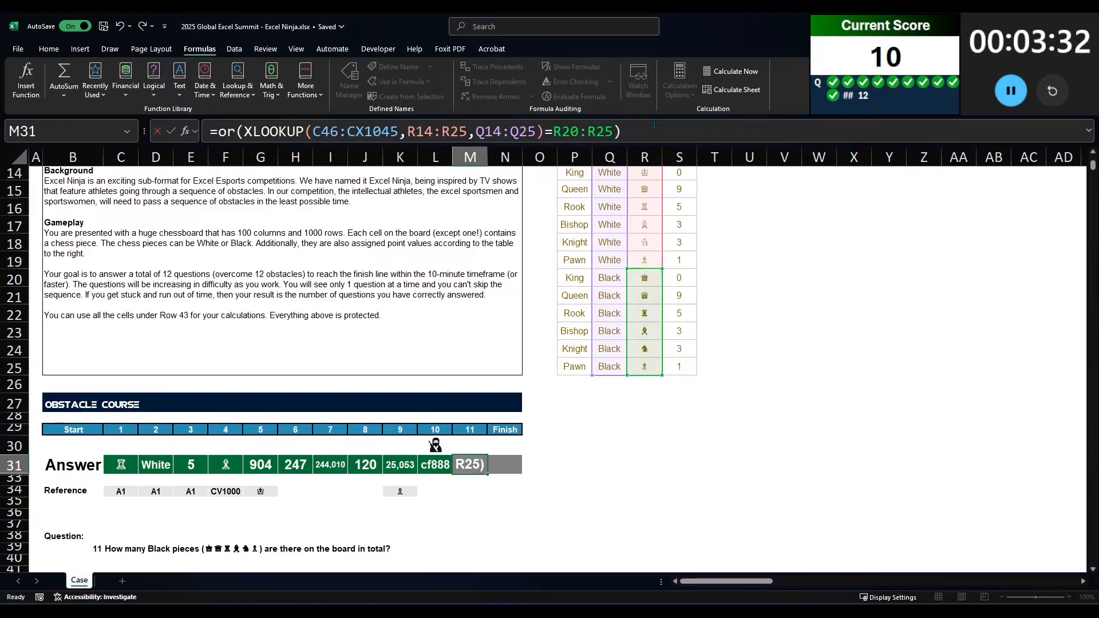
{"action": "key", "text": "ctrl+Return"}
Step: Undo the change to the OR formula in M31
{"action": "left_click", "coordinate": [222, 131]}
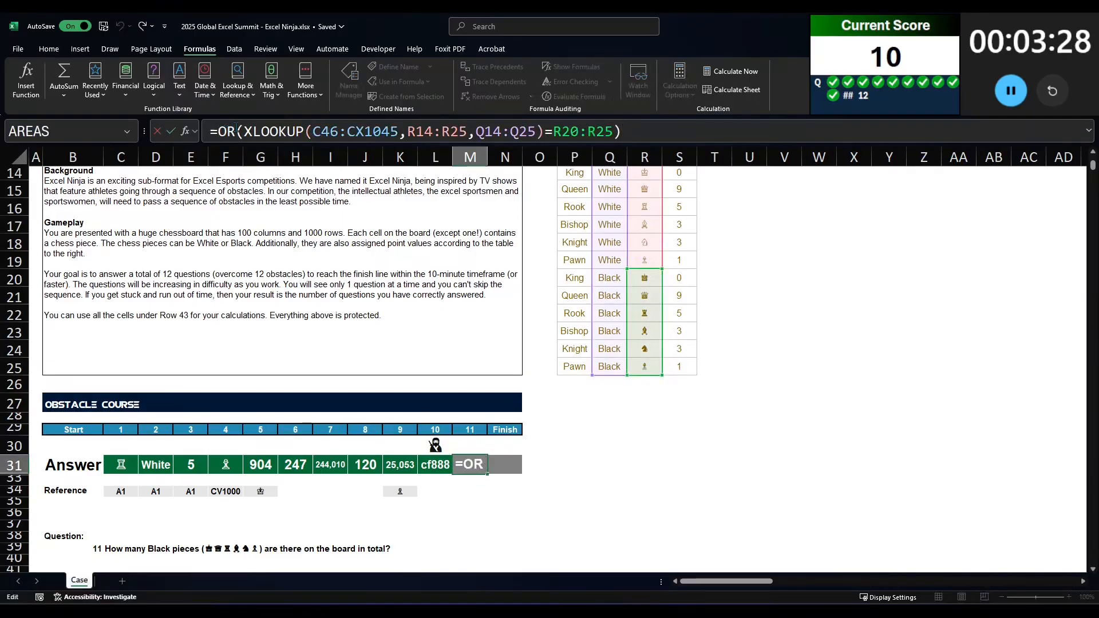
{"action": "key", "text": "Escape"}
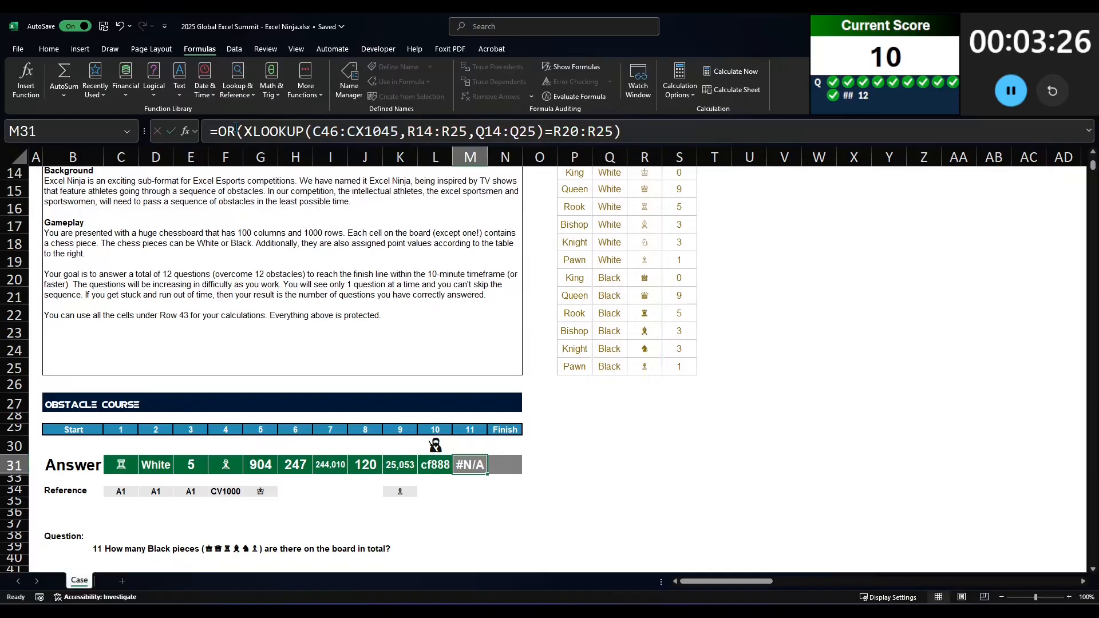
{"action": "key", "text": "ctrl+z"}
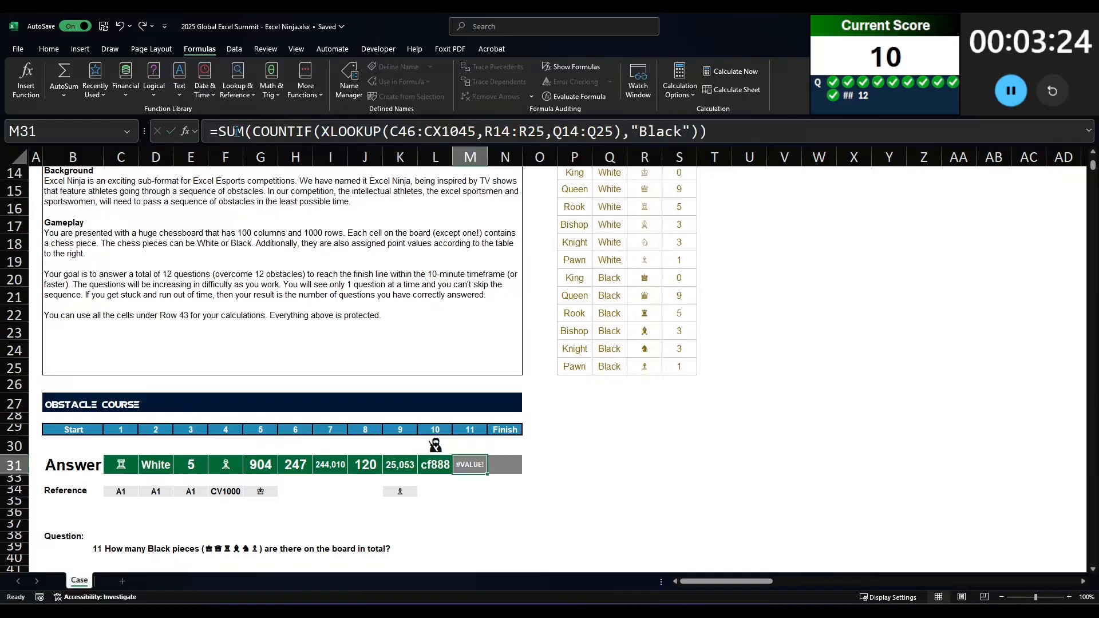
{"action": "left_click", "coordinate": [236, 133]}
{"action": "left_click_drag", "start_coordinate": [308, 131], "coordinate": [221, 133]}
{"action": "key", "text": "BackSpace"}
{"action": "key", "text": "Delete"}
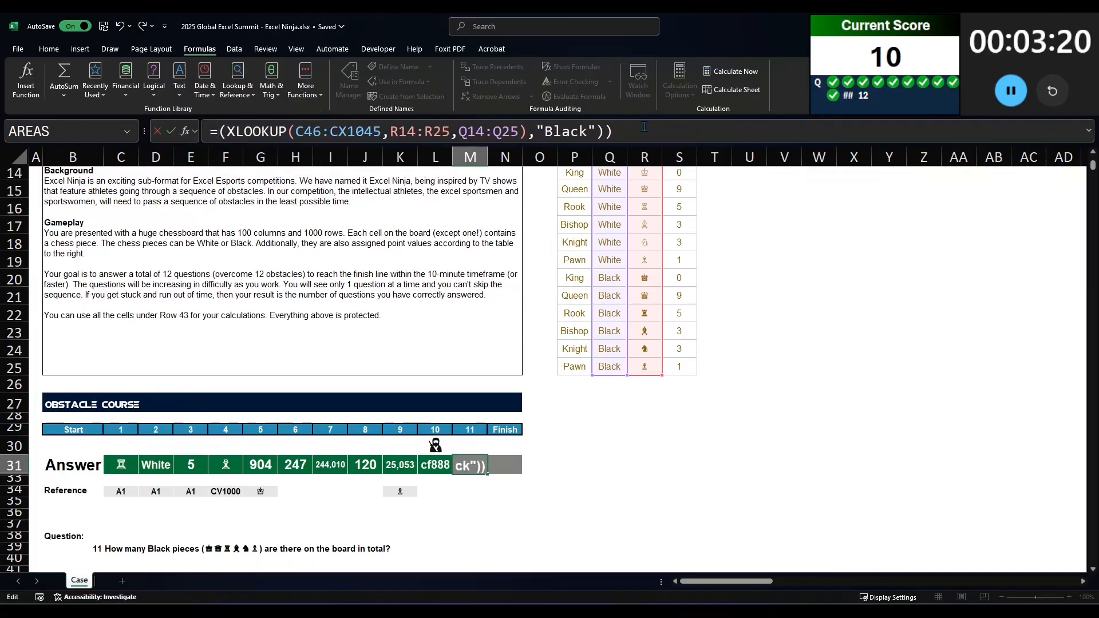
{"action": "left_click_drag", "start_coordinate": [645, 129], "coordinate": [527, 131]}
{"action": "key", "text": "BackSpace"}
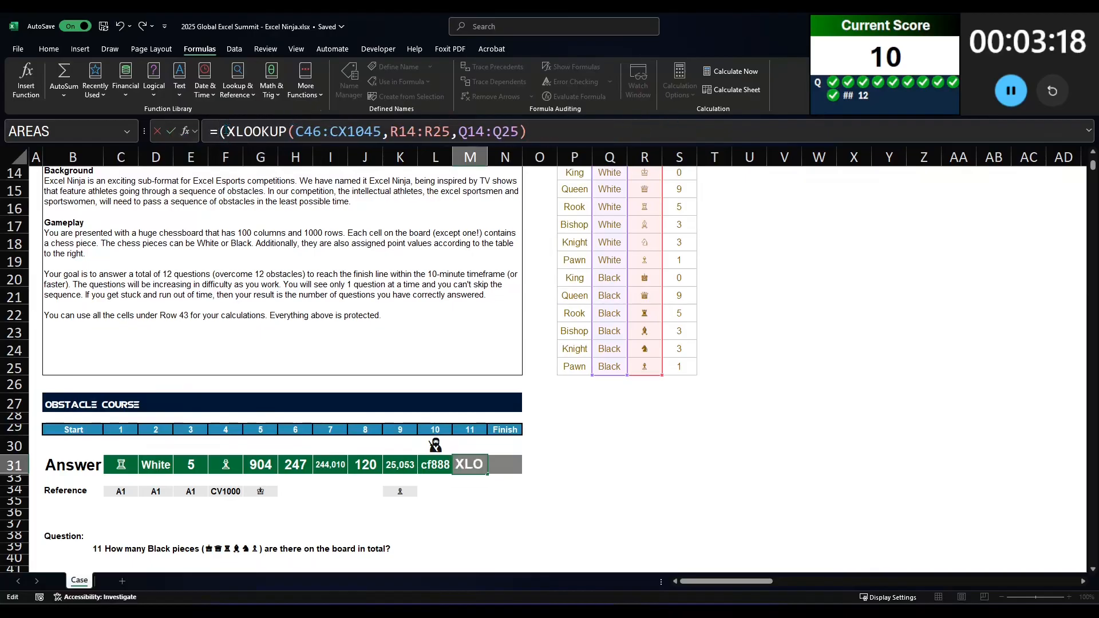
{"action": "left_click", "coordinate": [227, 131]}
{"action": "key", "text": "BackSpace"}
{"action": "double_click", "coordinate": [220, 131]}
{"action": "key", "text": "Return"}
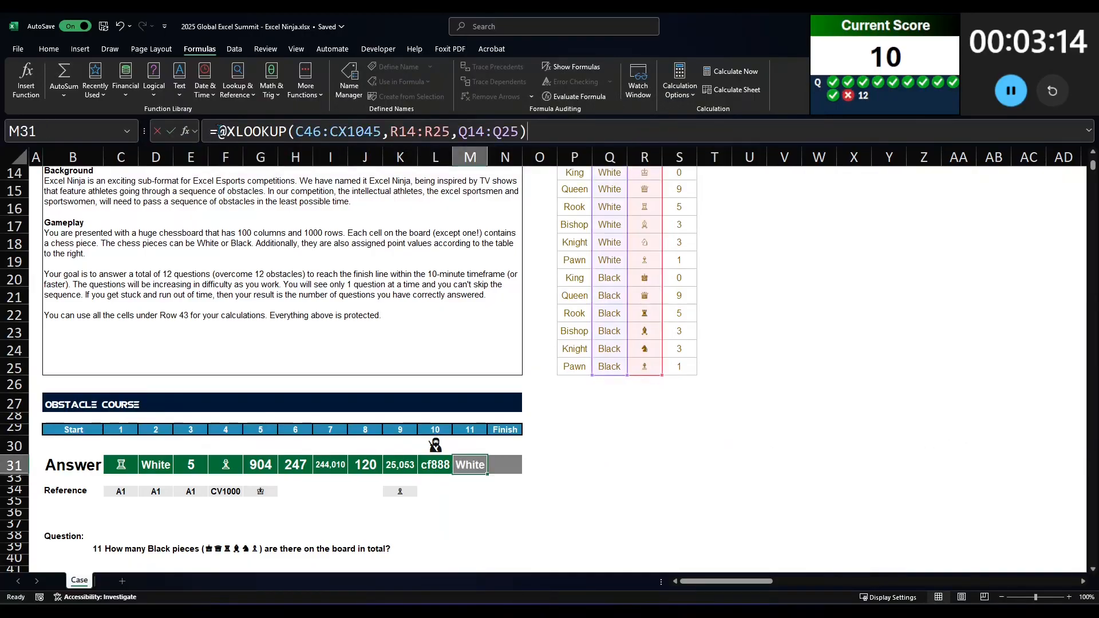
Step: Drop the @ operator from the XLOOKUP in M31 and compare its result with "Black"
{"action": "left_click", "coordinate": [219, 131]}
{"action": "key", "text": "Delete"}
{"action": "type", "text": "=\"Blan"}
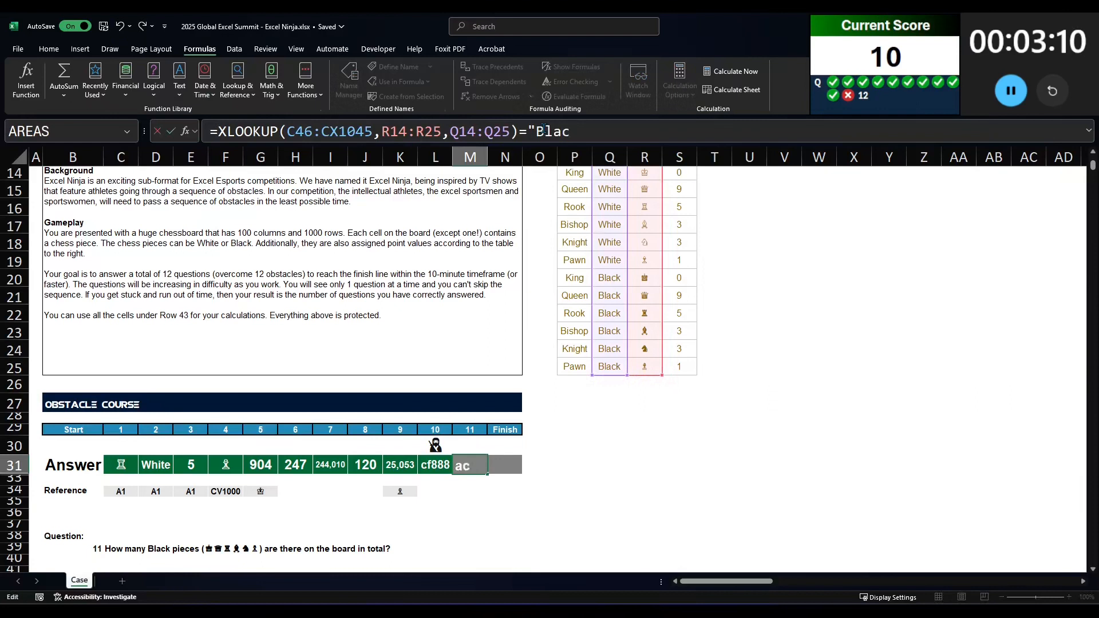
{"action": "type", "text": "k\""}
{"action": "key", "text": "Return"}
{"action": "key", "text": "Up"}
Step: Enclose the XLOOKUP comparison in M31 in parentheses preceded by a double negation
{"action": "left_click", "coordinate": [544, 131]}
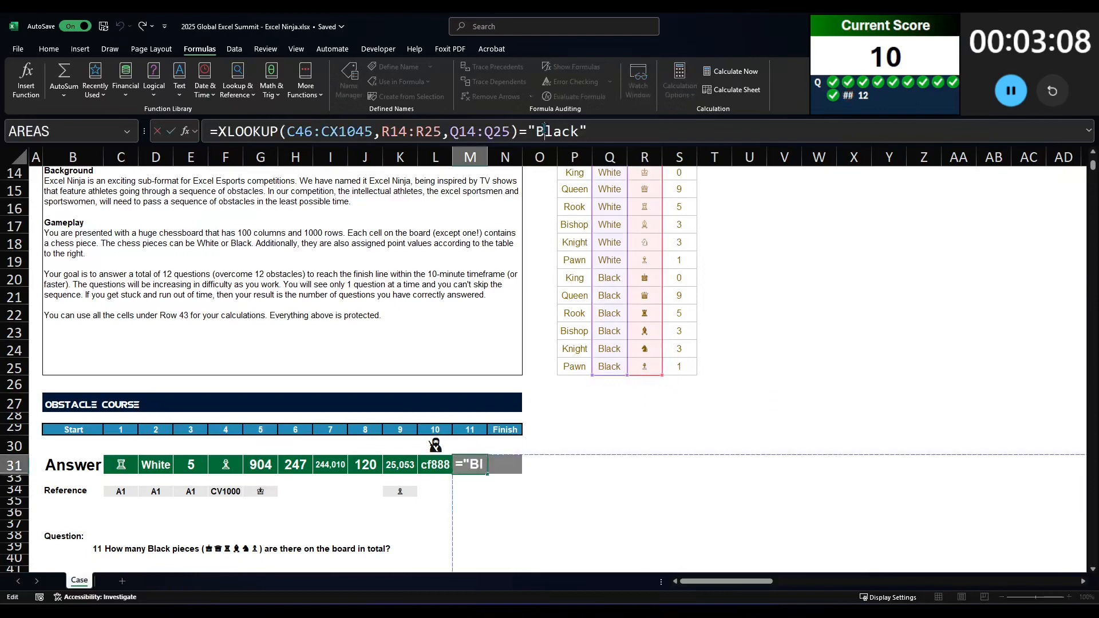
{"action": "type", "text": ")"}
{"action": "left_click", "coordinate": [219, 131]}
{"action": "type", "text": "-(-"}
{"action": "key", "text": "ctrl+Return"}
Step: Put SUM around the parenthesised, double-negated XLOOKUP comparison in M31 again
{"action": "left_click", "coordinate": [219, 132]}
{"action": "type", "text": "sum("}
{"action": "key", "text": "End"}
{"action": "type", "text": ")"}
{"action": "key", "text": "ctrl+Return"}
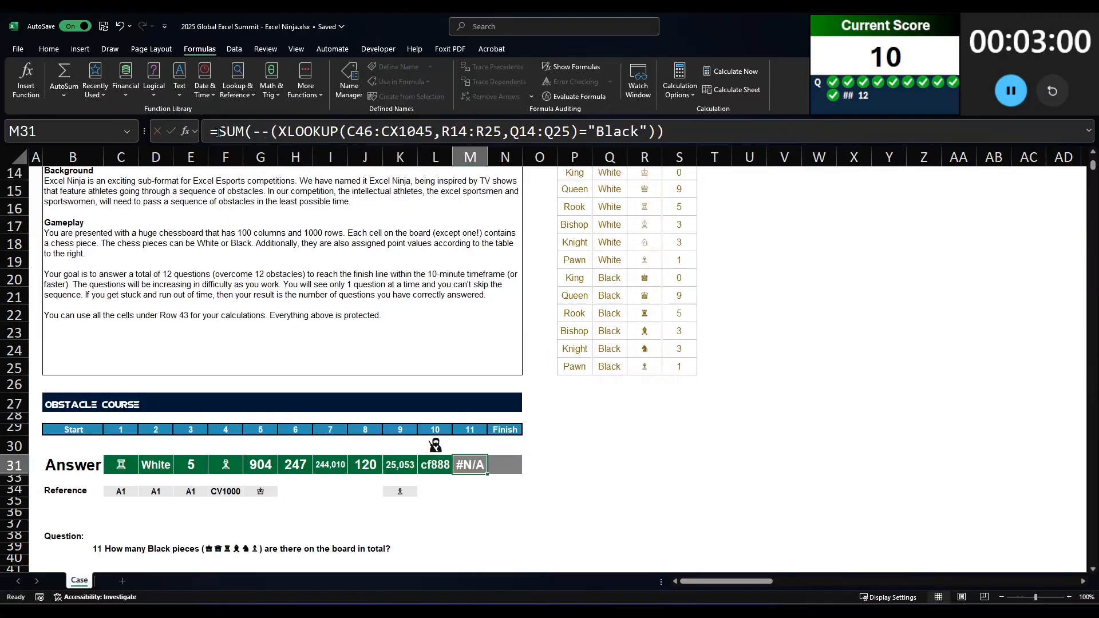
Step: Wrap the double-negated XLOOKUP comparison in M31 in IFERROR with 0 as the fallback, inside the SUM
{"action": "left_click", "coordinate": [218, 131]}
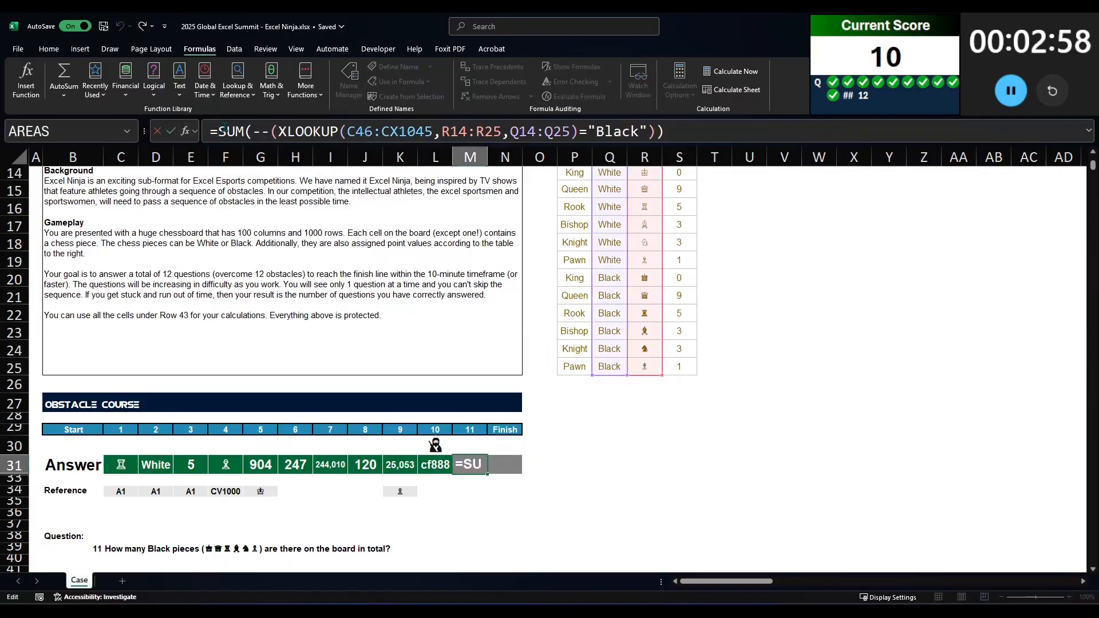
{"action": "left_click", "coordinate": [252, 131]}
{"action": "type", "text": "ife"}
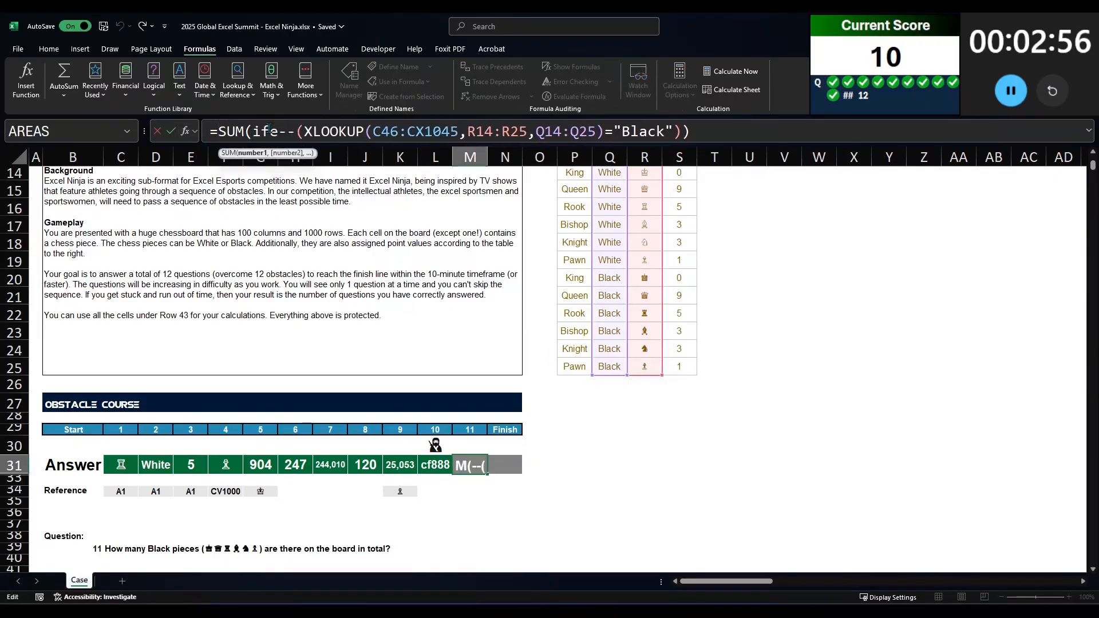
{"action": "type", "text": "rror("}
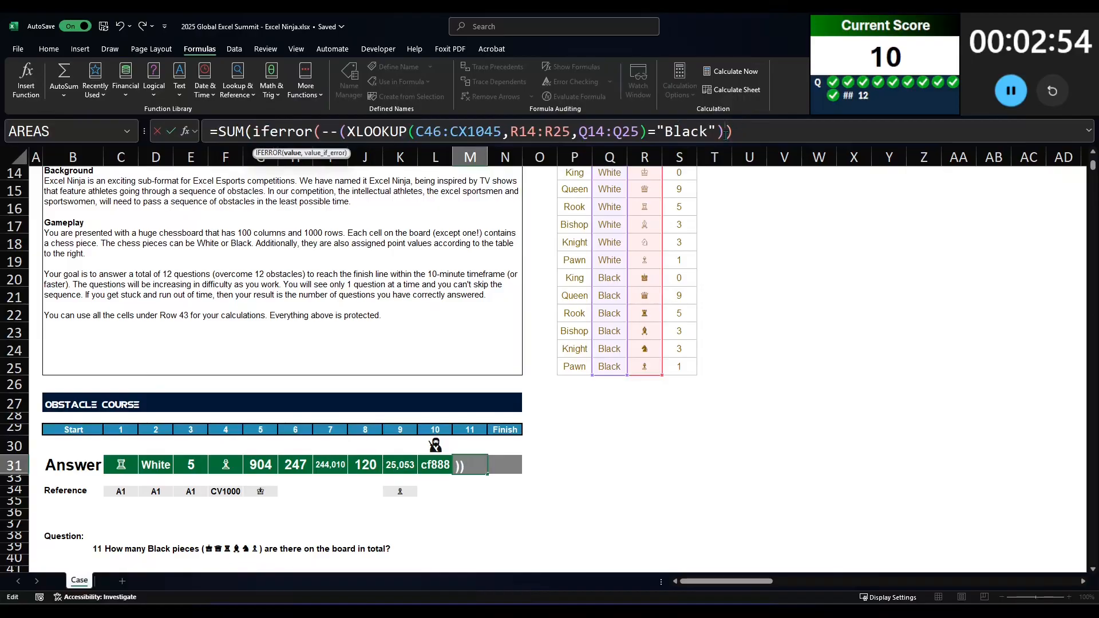
{"action": "left_click", "coordinate": [727, 132]}
{"action": "type", "text": ",0)"}
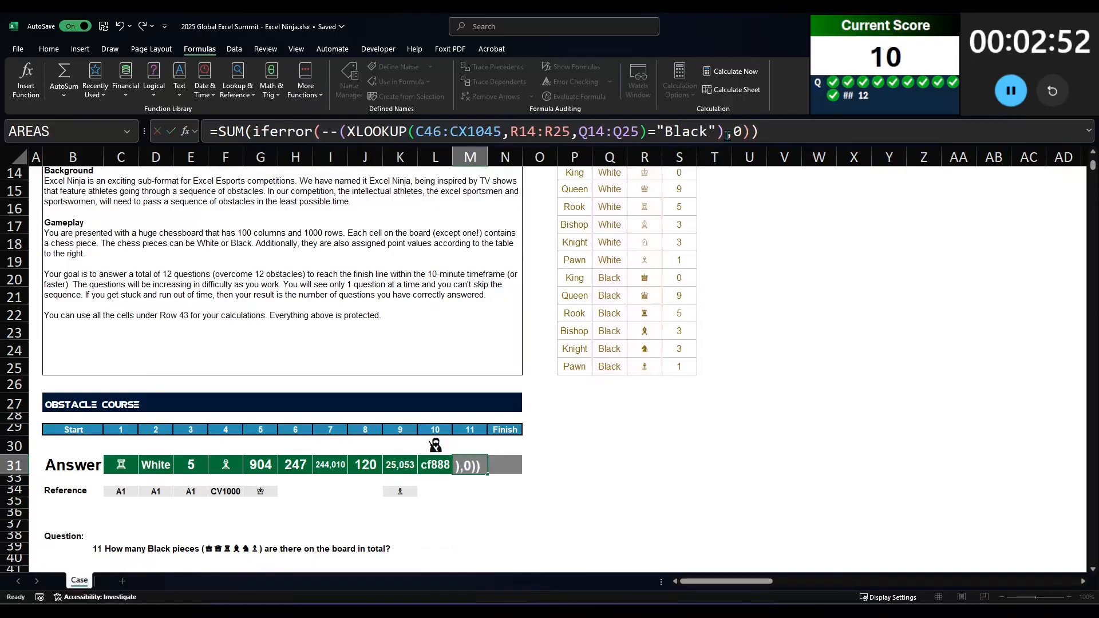
{"action": "key", "text": "Return"}
Step: Read the final question about White Kings checked by adjacent Black Queens and look over the board below it
{"action": "scroll", "coordinate": [409, 375], "scroll_direction": "down", "scroll_amount": 1}
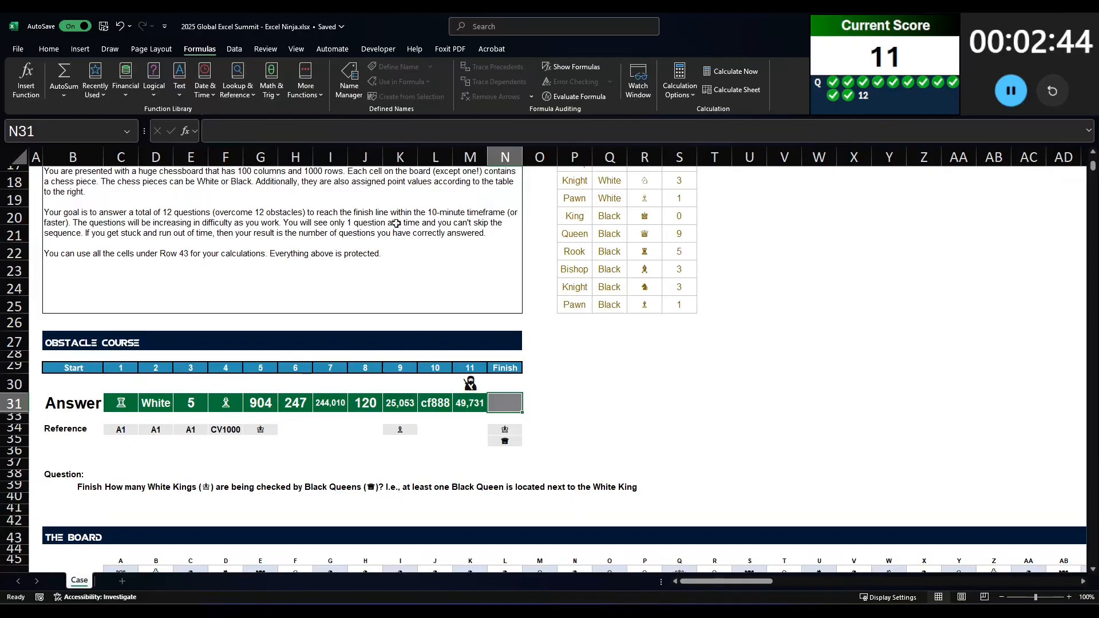
{"action": "scroll", "coordinate": [396, 223], "scroll_direction": "down", "scroll_amount": 3}
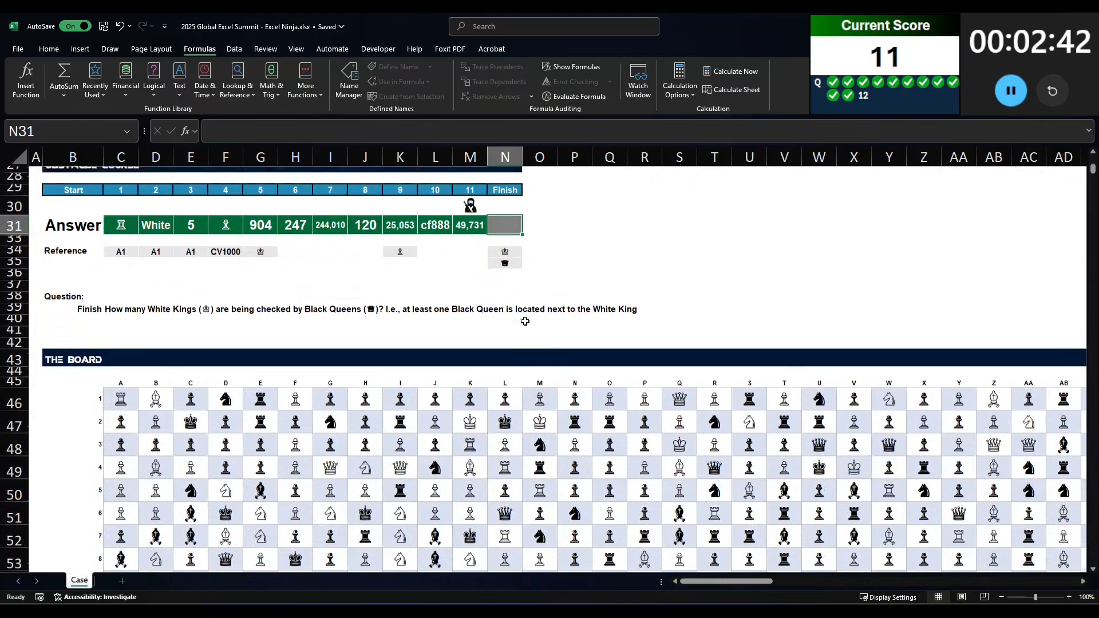
{"action": "scroll", "coordinate": [525, 321], "scroll_direction": "up", "scroll_amount": 1}
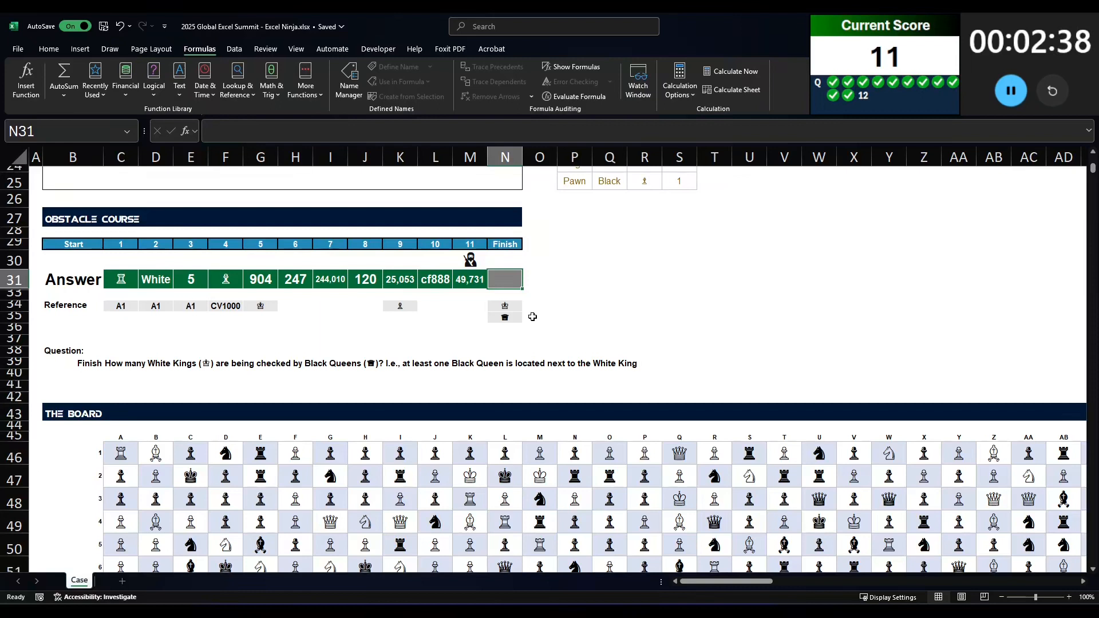
{"action": "scroll", "coordinate": [532, 316], "scroll_direction": "up", "scroll_amount": 1}
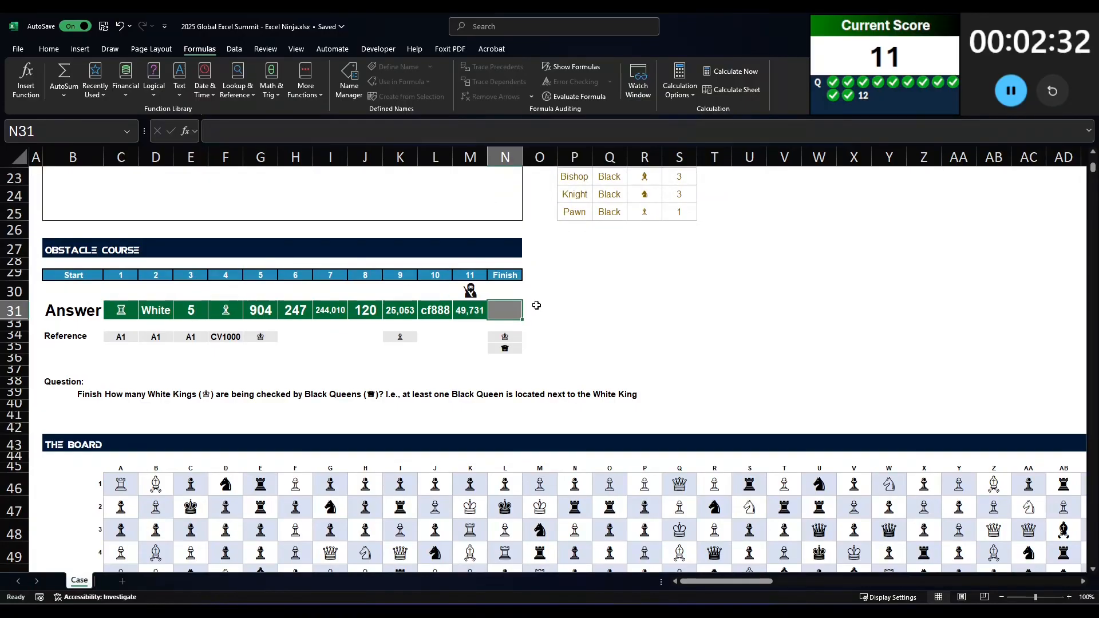
{"action": "left_click", "coordinate": [558, 310]}
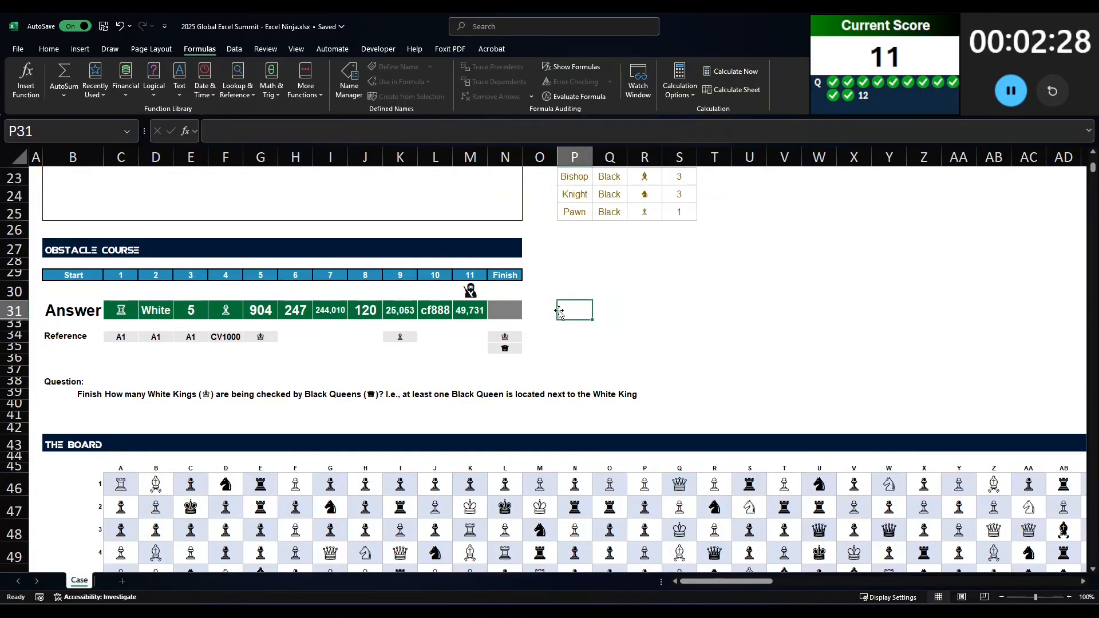
{"action": "left_click", "coordinate": [476, 131]}
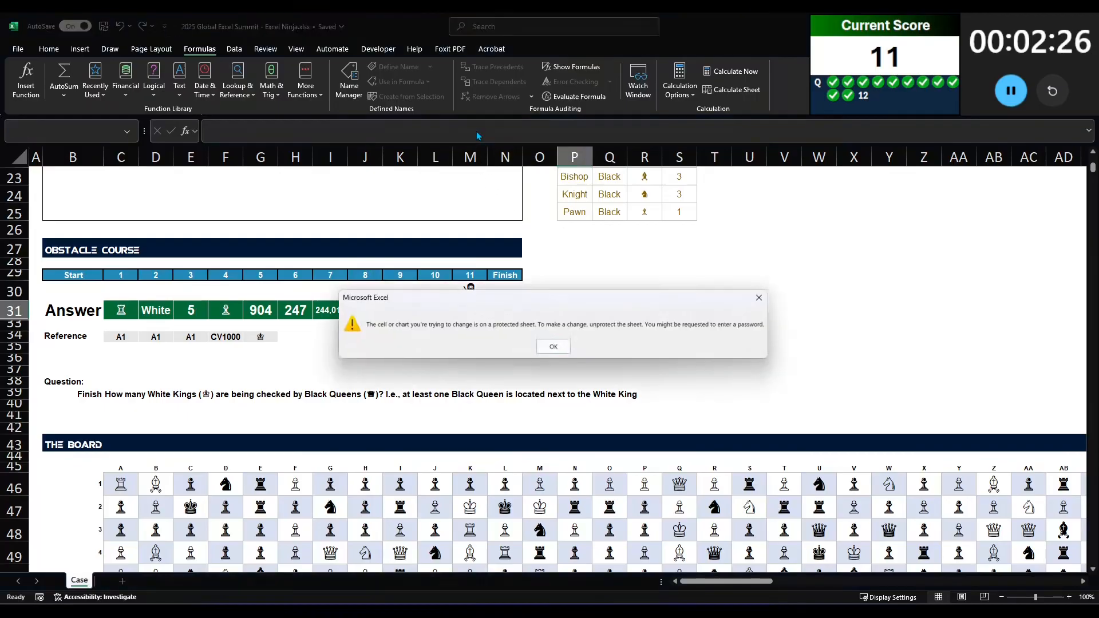
{"action": "left_click", "coordinate": [568, 346]}
{"action": "scroll", "coordinate": [577, 352], "scroll_direction": "down", "scroll_amount": 2}
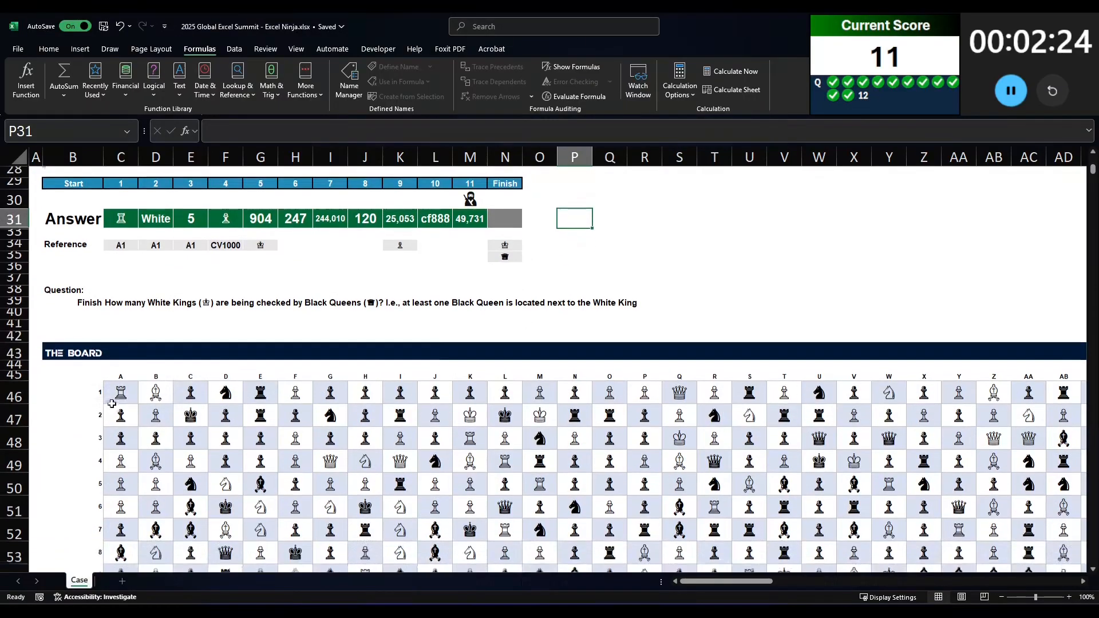
{"action": "left_click", "coordinate": [37, 394]}
{"action": "left_click", "coordinate": [54, 392]}
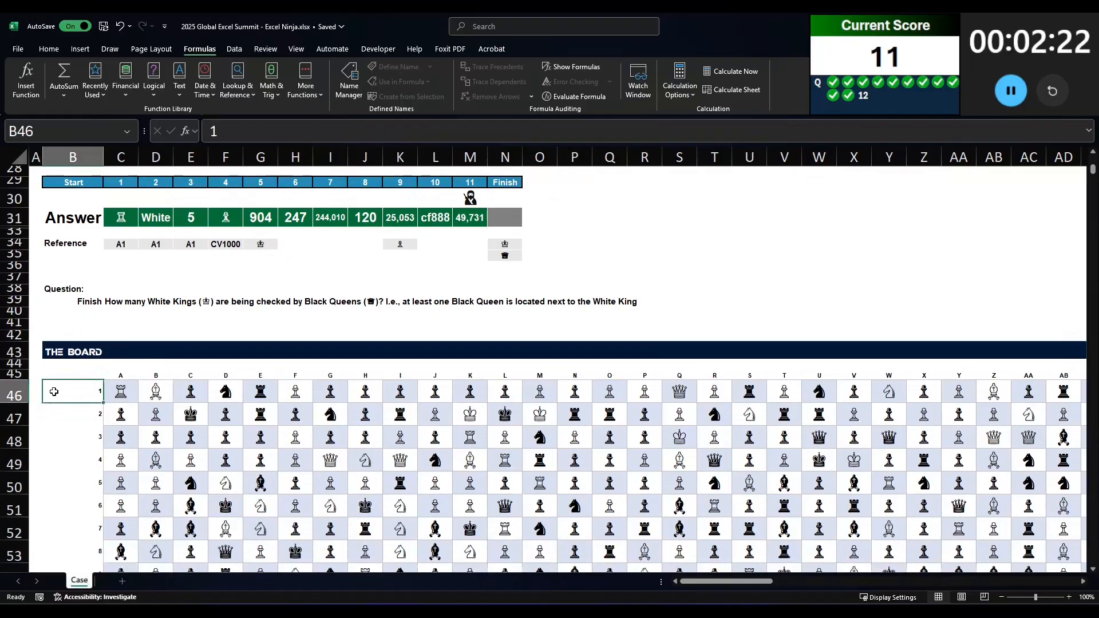
{"action": "left_click", "coordinate": [31, 392]}
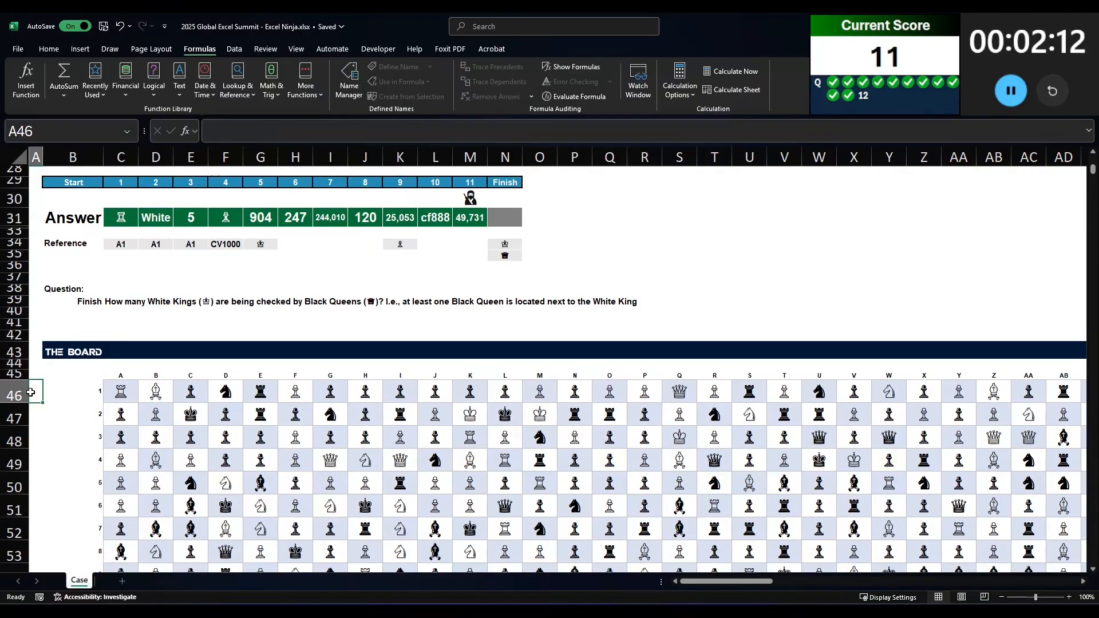
Step: Add the headers Row, Col, Add and Piece in CZ45:DC45, just past the board's last column
{"action": "left_click_drag", "start_coordinate": [727, 581], "coordinate": [995, 568]}
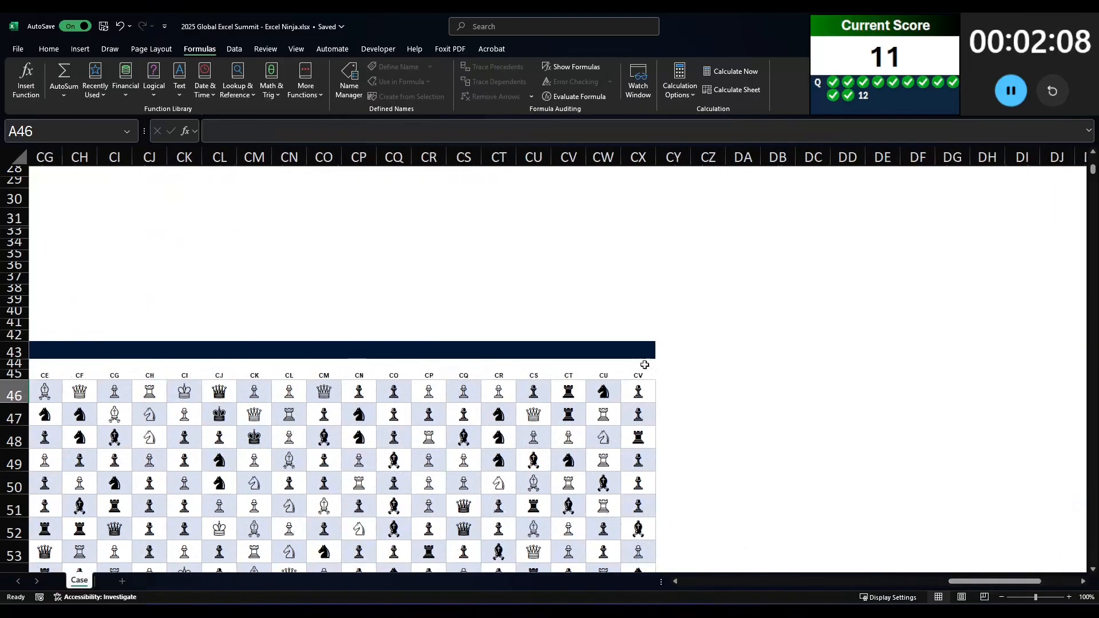
{"action": "left_click", "coordinate": [710, 376]}
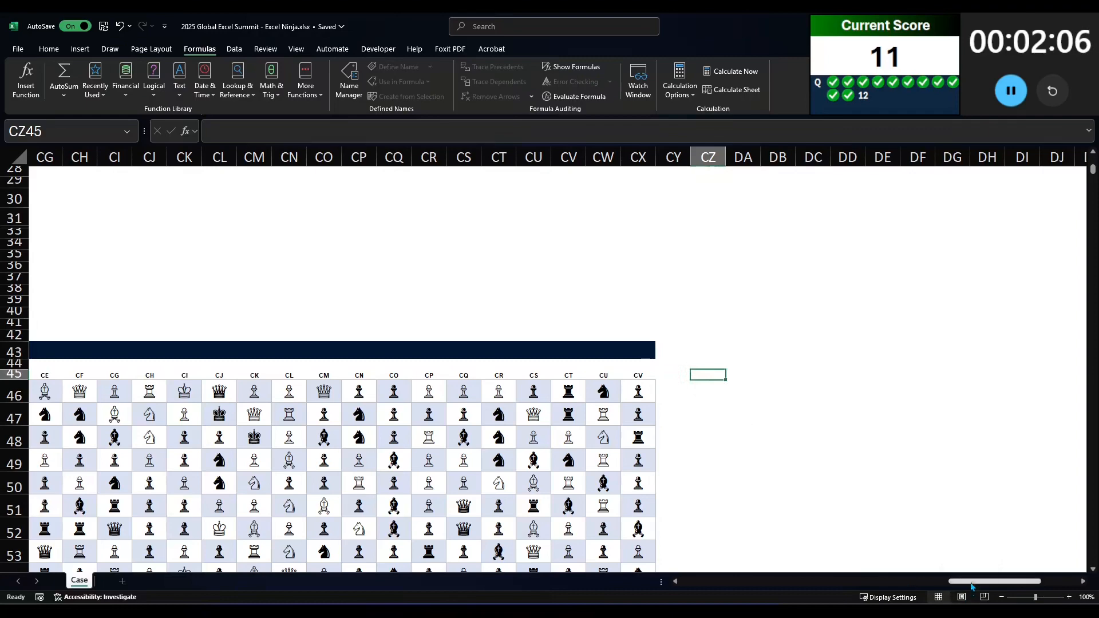
{"action": "left_click_drag", "start_coordinate": [995, 581], "coordinate": [727, 581]}
{"action": "left_click_drag", "start_coordinate": [998, 570], "coordinate": [1047, 560]}
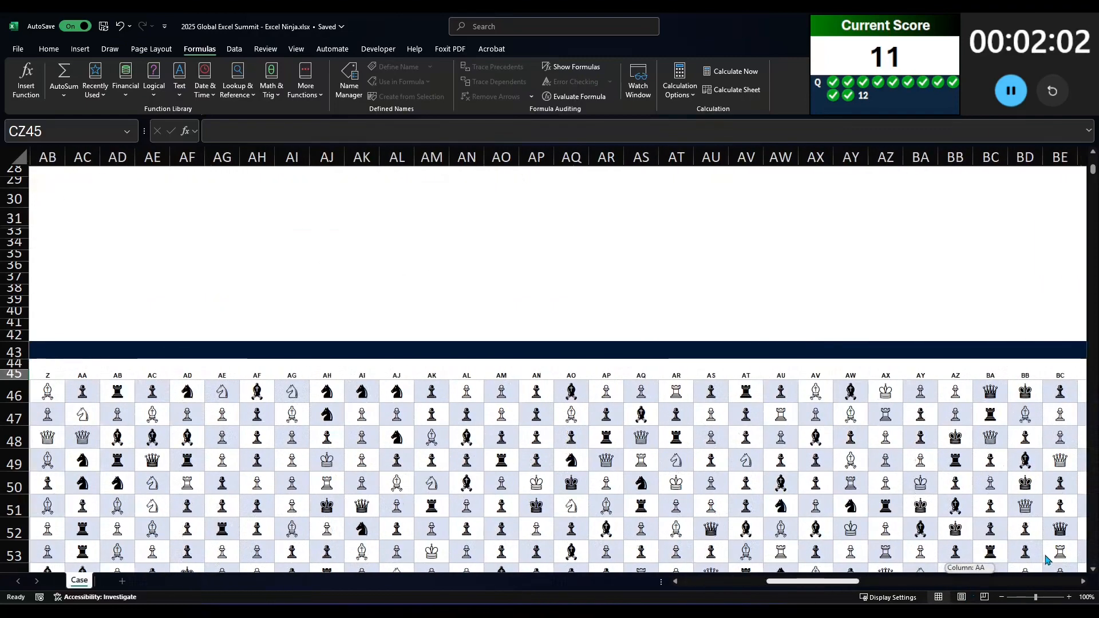
{"action": "type", "text": "Row"}
{"action": "key", "text": "Tab"}
{"action": "type", "text": "Col"}
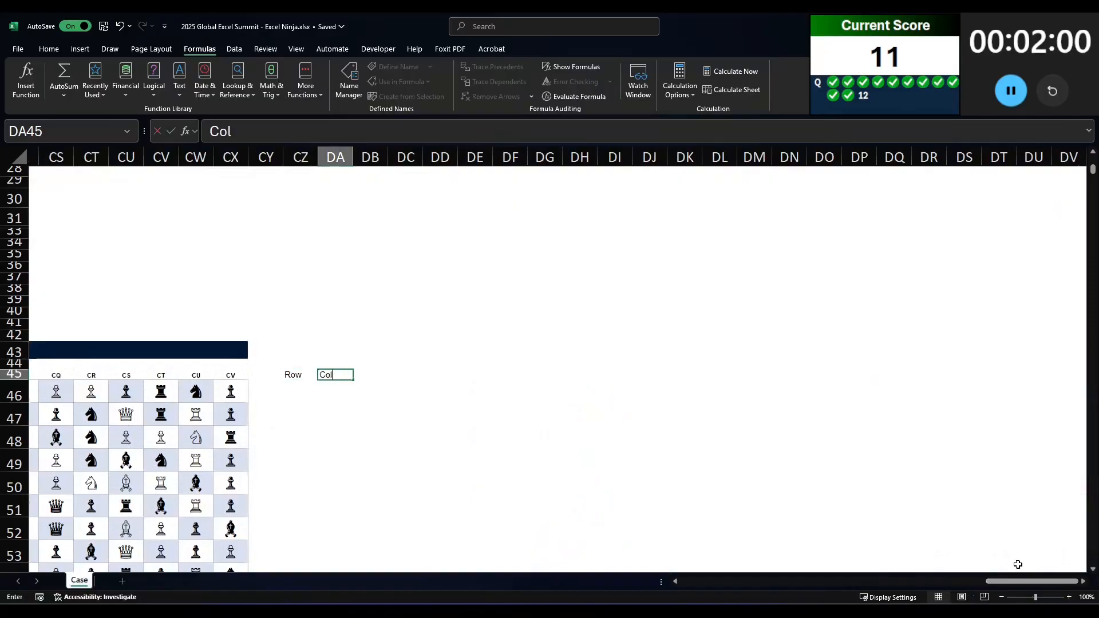
{"action": "key", "text": "Tab"}
{"action": "key", "text": "Tab"}
{"action": "type", "text": "Piece"}
{"action": "key", "text": "Return"}
Step: Begin a FILTER formula in CZ46 with TOCOL(ROW(C46:CX1045)) as its array argument
{"action": "type", "text": "="}
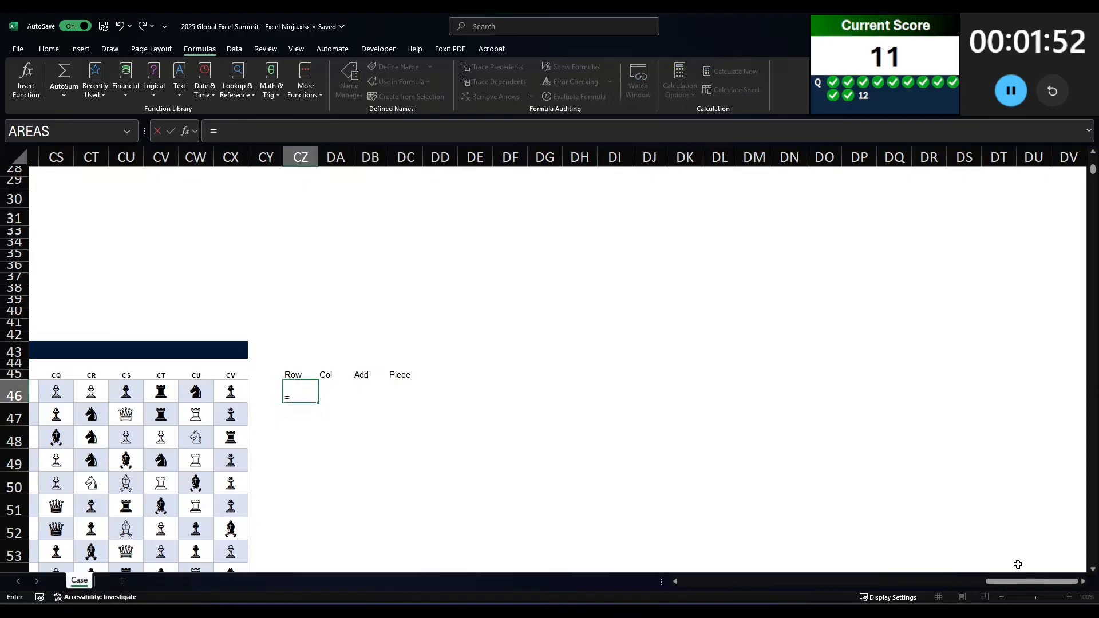
{"action": "type", "text": "filter(to"}
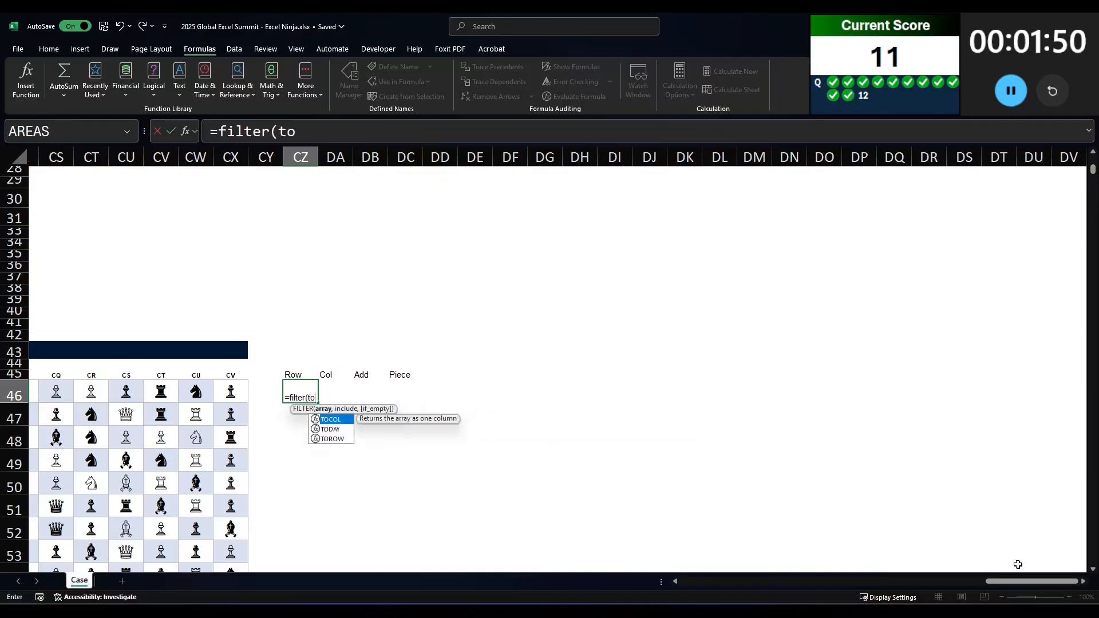
{"action": "type", "text": "col(row("}
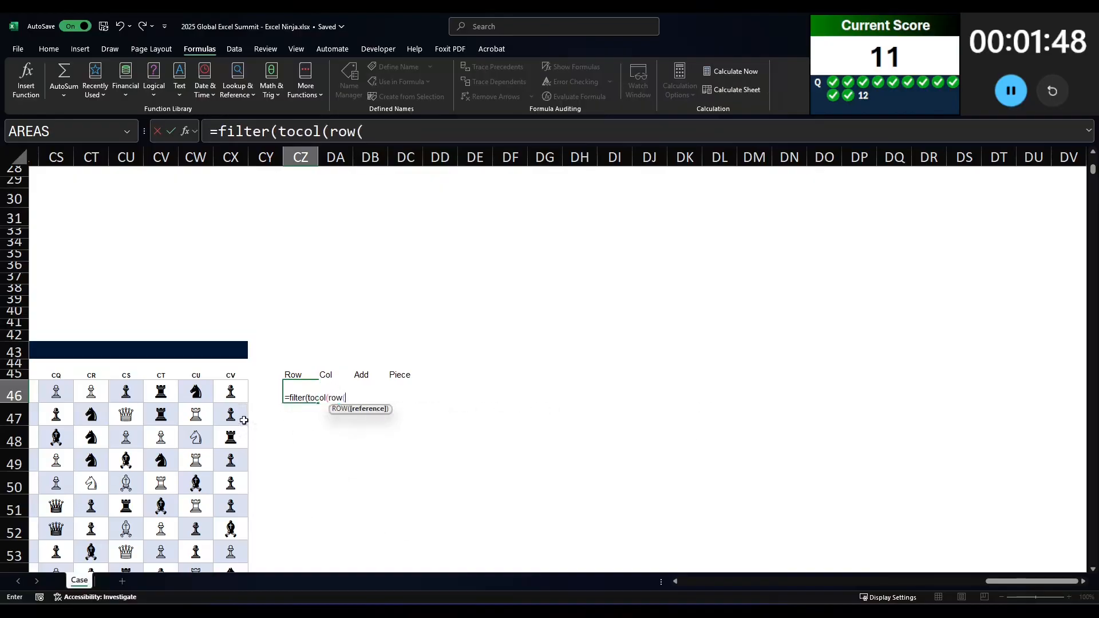
{"action": "left_click", "coordinate": [233, 389]}
{"action": "key", "text": "ctrl+shift+Left"}
{"action": "key", "text": "shift+Down"}
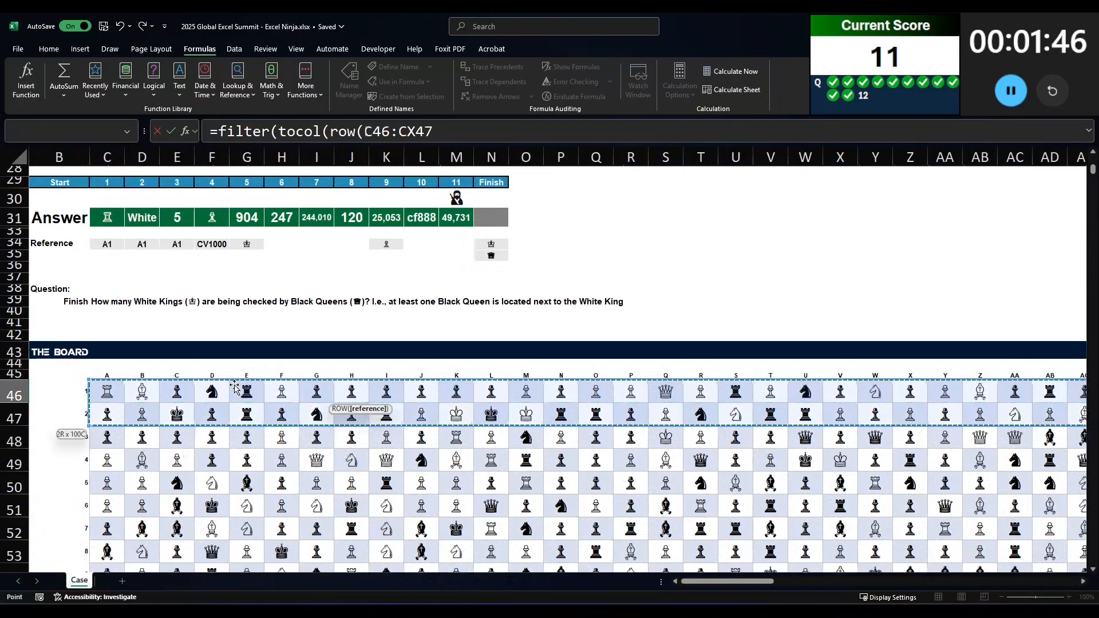
{"action": "key", "text": "ctrl+shift+Down"}
{"action": "type", "text": "),"}
{"action": "key", "text": "BackSpace"}
{"action": "type", "text": "),"}
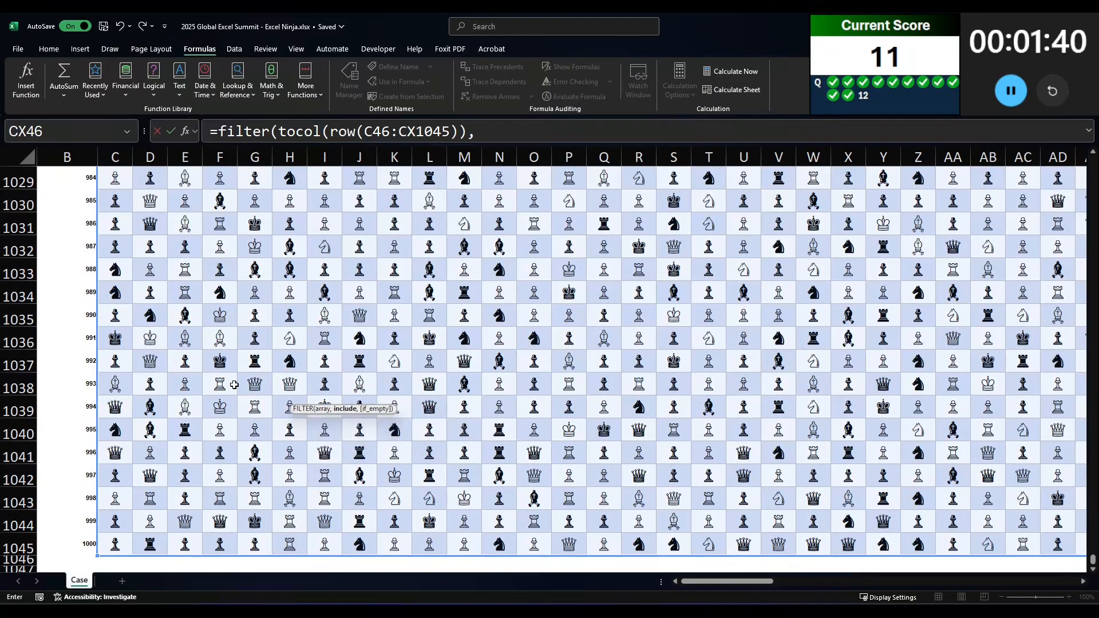
{"action": "type", "text": "tocol("}
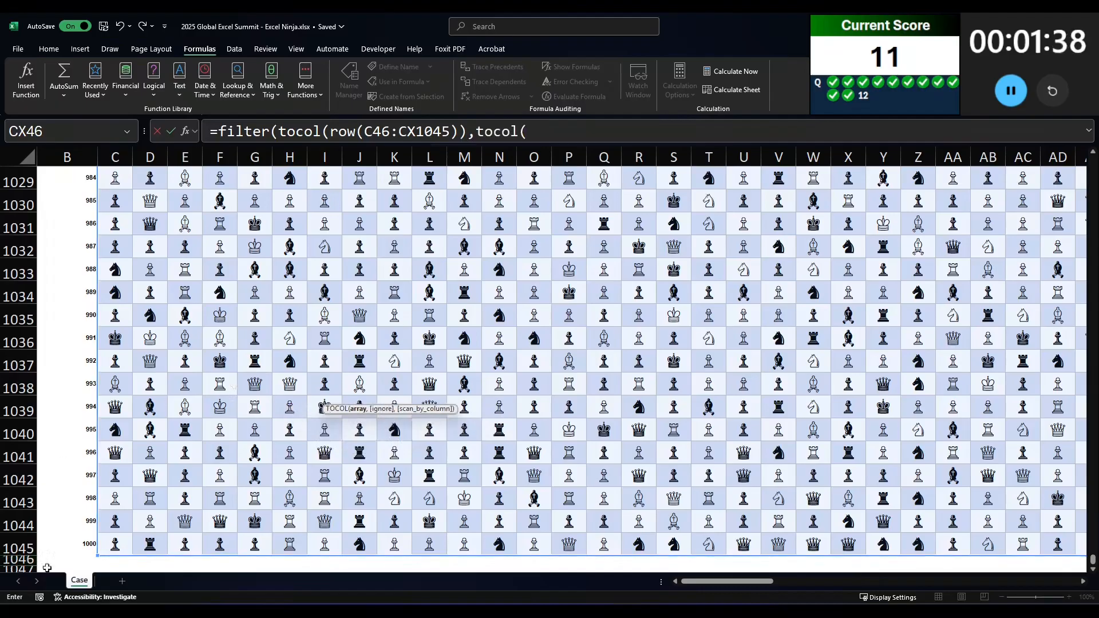
Step: Begin the FILTER's include condition with TOCOL(C45:CX1045) and an equals comparison
{"action": "left_click", "coordinate": [114, 543]}
{"action": "key", "text": "ctrl+shift+Right"}
{"action": "key", "text": "ctrl+shift+Up"}
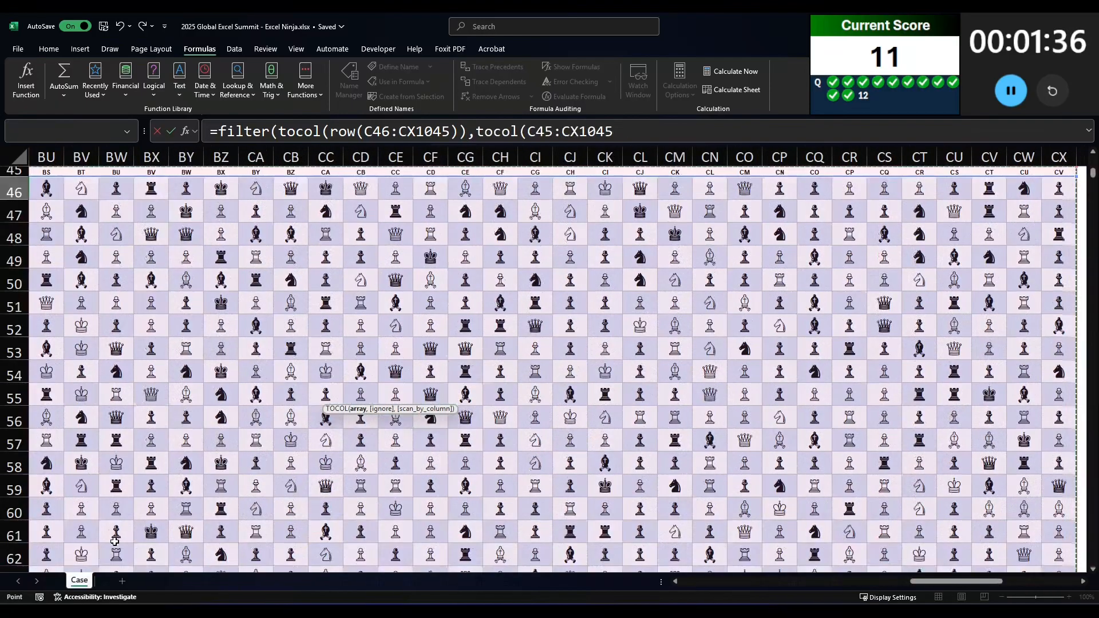
{"action": "type", "text": ")="}
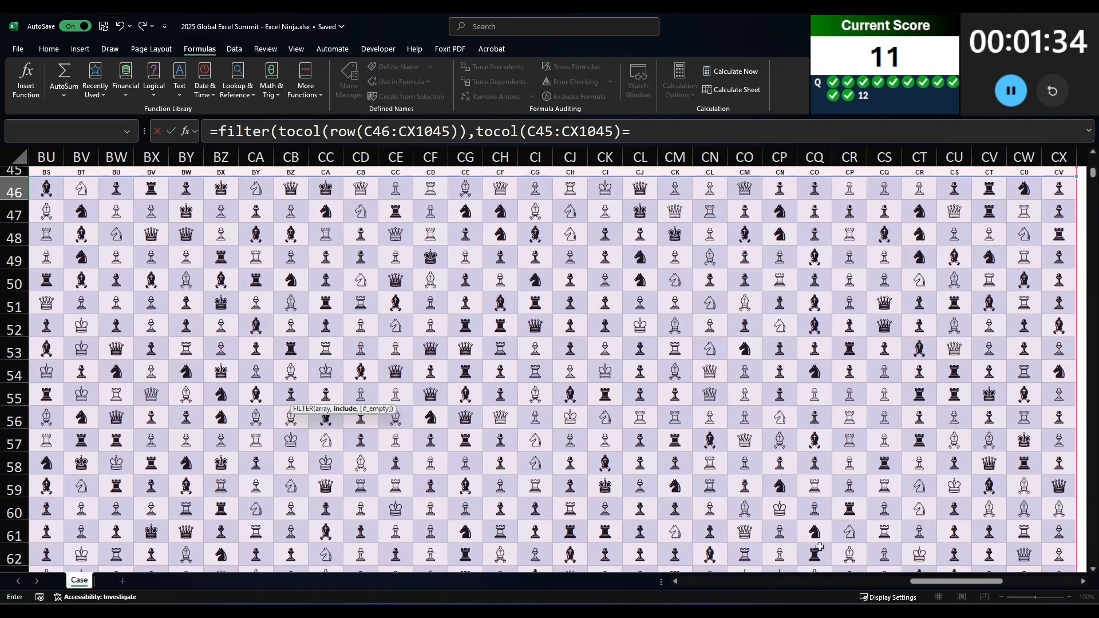
Step: Compare the TOCOL values with the White King reference in N34 and enter the completed FILTER formula
{"action": "left_click_drag", "start_coordinate": [941, 581], "coordinate": [727, 599]}
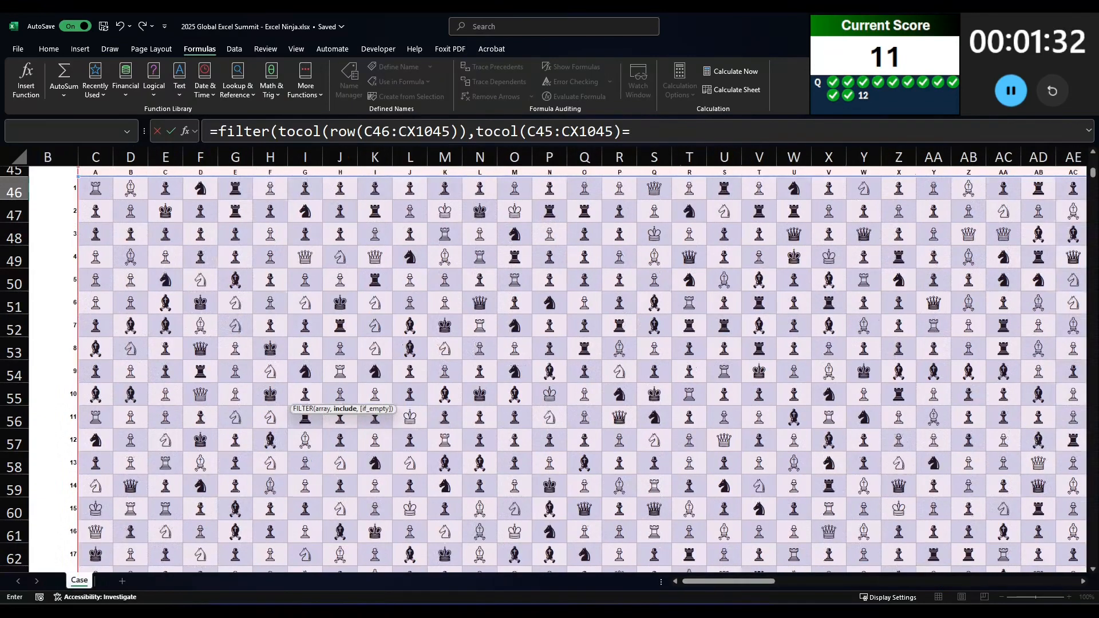
{"action": "scroll", "coordinate": [582, 364], "scroll_direction": "up", "scroll_amount": 14}
{"action": "scroll", "coordinate": [430, 380], "scroll_direction": "down", "scroll_amount": 3}
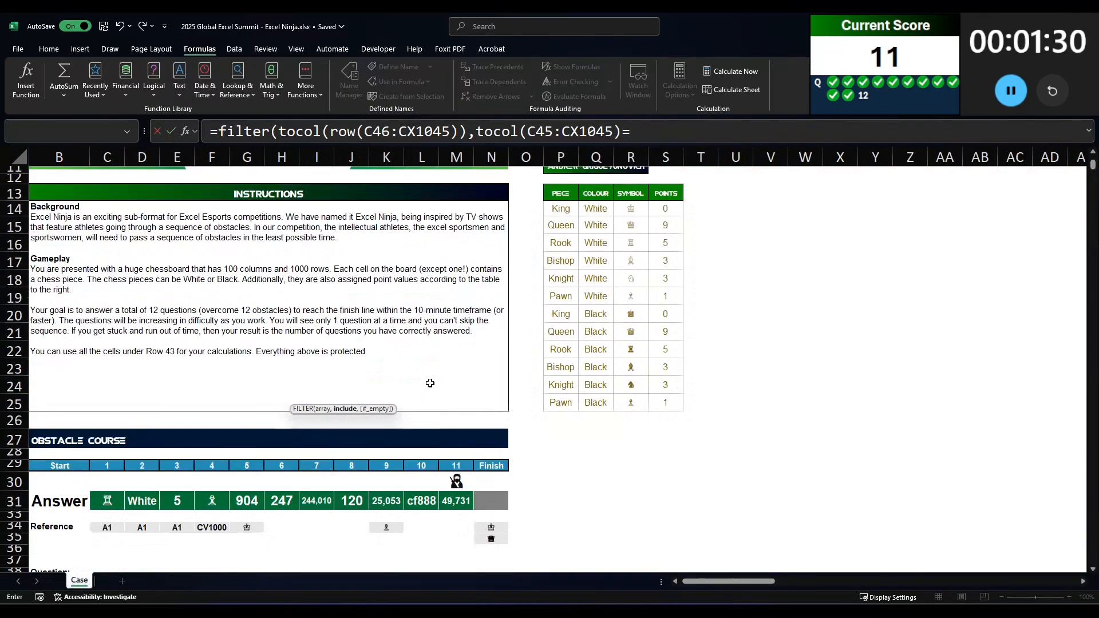
{"action": "scroll", "coordinate": [472, 406], "scroll_direction": "down", "scroll_amount": 1}
{"action": "scroll", "coordinate": [472, 406], "scroll_direction": "down", "scroll_amount": 1}
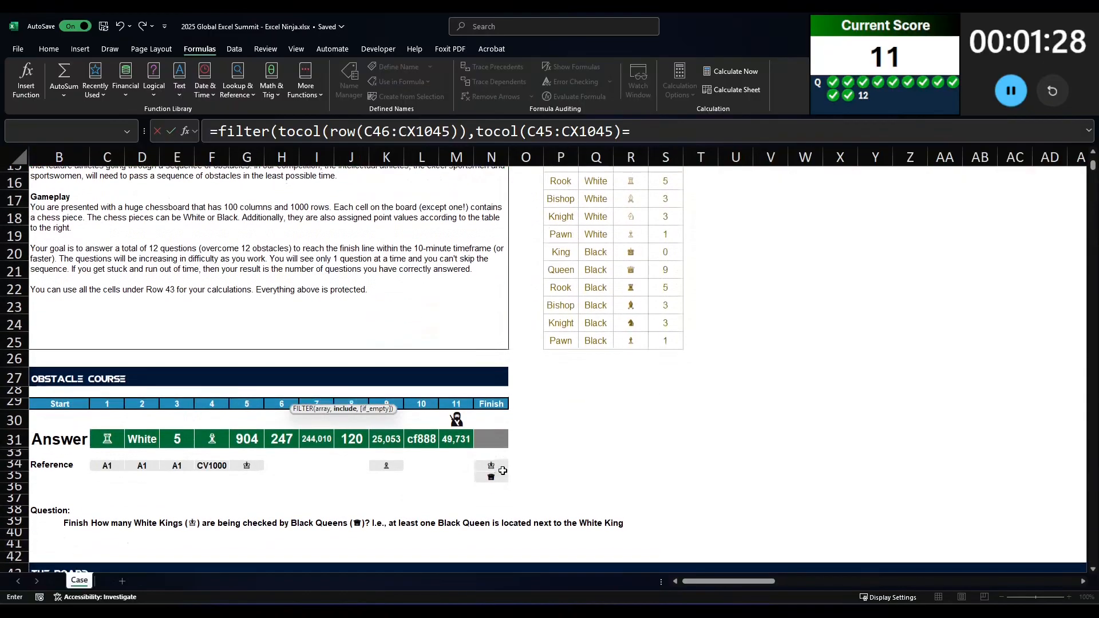
{"action": "left_click", "coordinate": [491, 465]}
{"action": "left_click", "coordinate": [720, 130]}
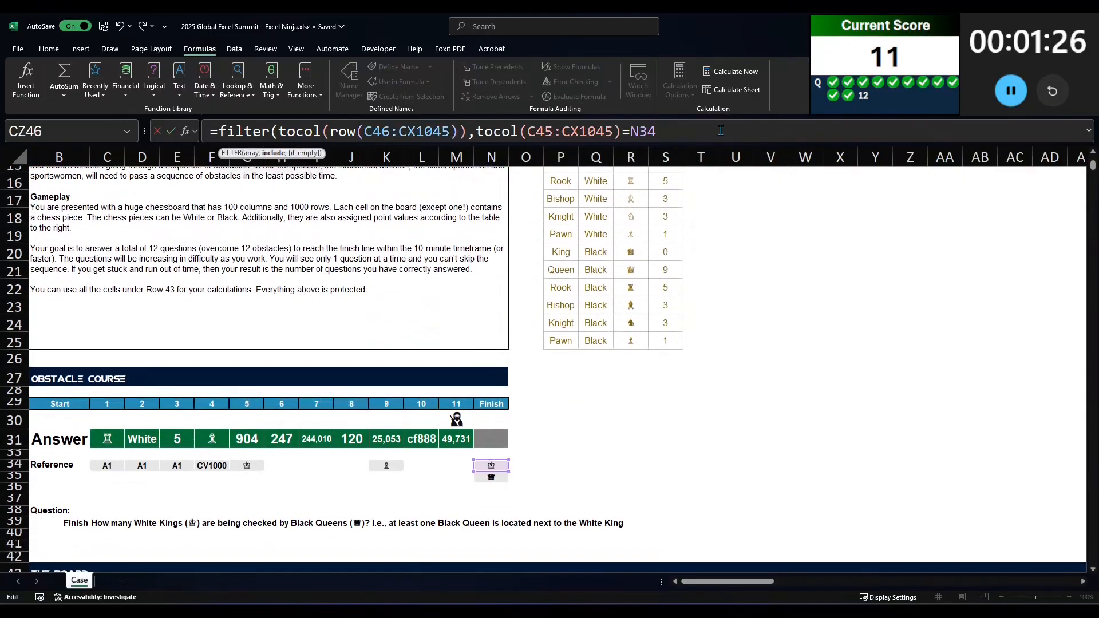
{"action": "type", "text": ")"}
{"action": "key", "text": "Return"}
Step: Correct the range in the CZ46 FILTER's include condition to C46:CX1045
{"action": "key", "text": "Up"}
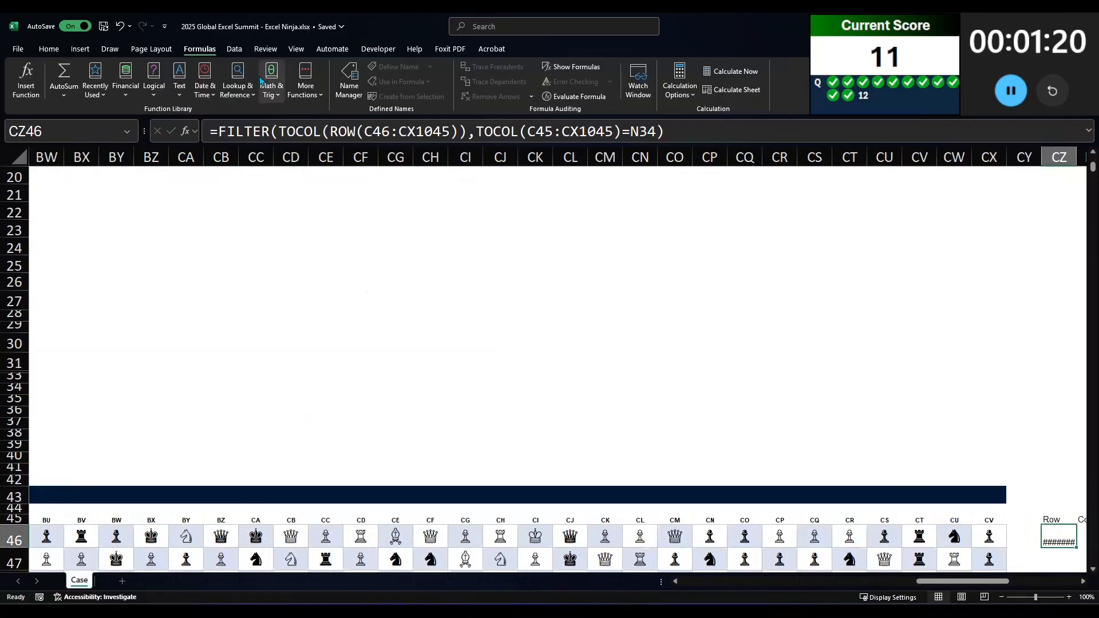
{"action": "left_click", "coordinate": [707, 137]}
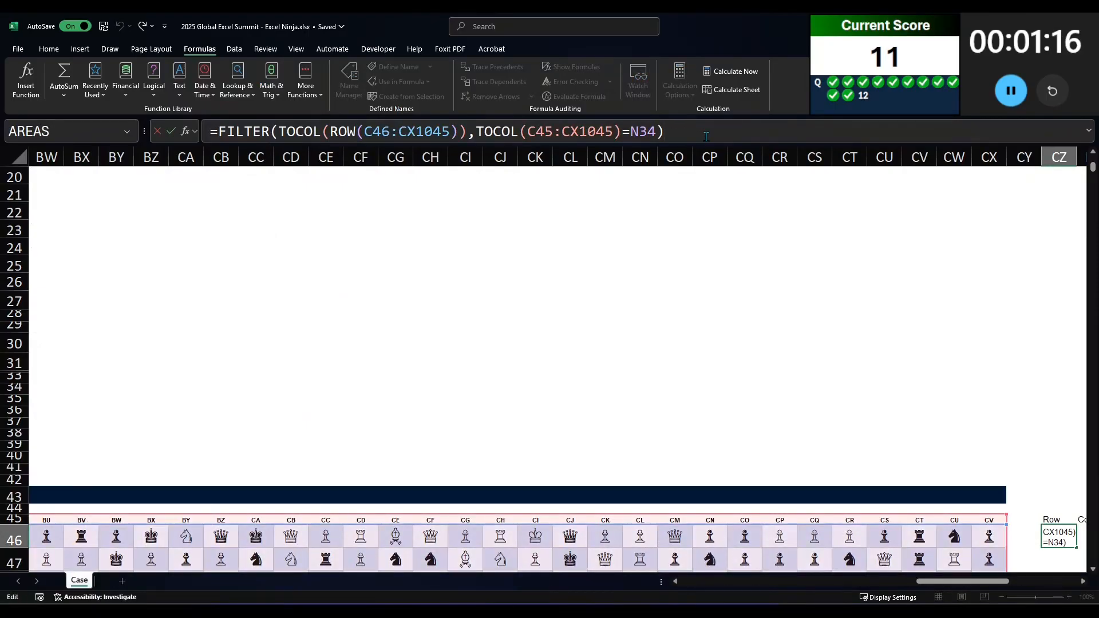
{"action": "left_click", "coordinate": [374, 131]}
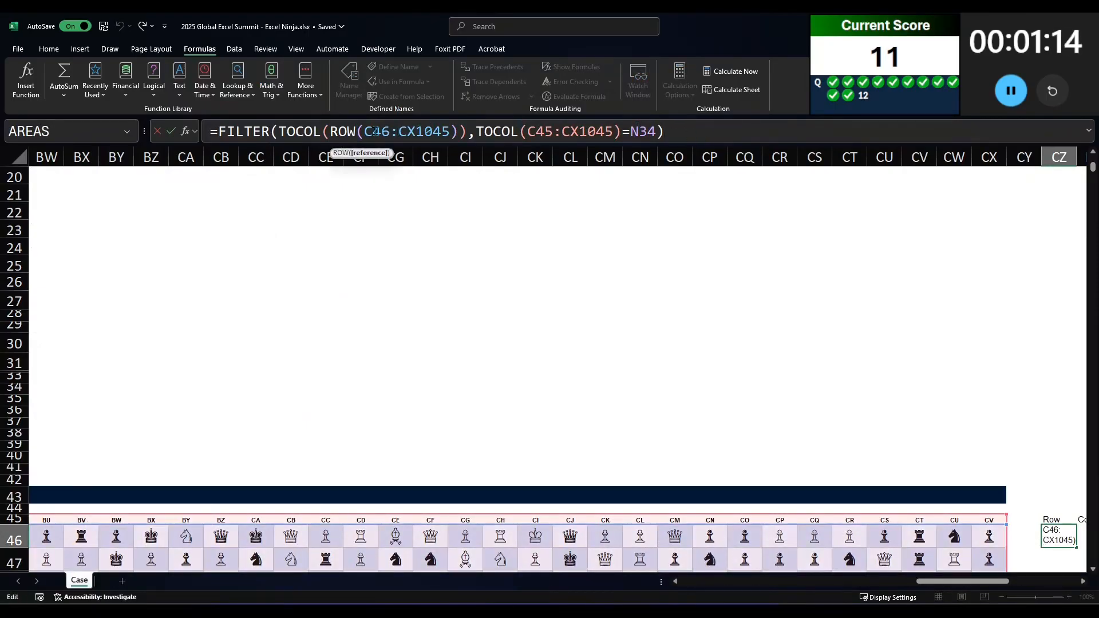
{"action": "left_click", "coordinate": [547, 131]}
{"action": "key", "text": "Return"}
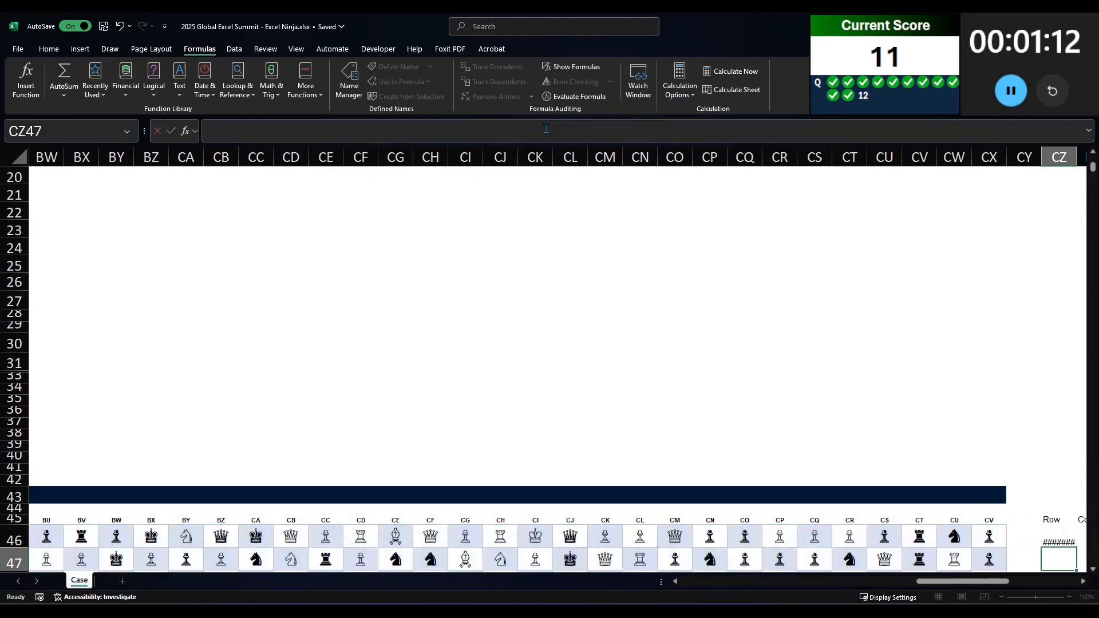
Step: Remove the ROW function from the CZ46 FILTER formula so its array argument is TOCOL(C46:CX1045)
{"action": "key", "text": "Up"}
{"action": "left_click", "coordinate": [546, 130]}
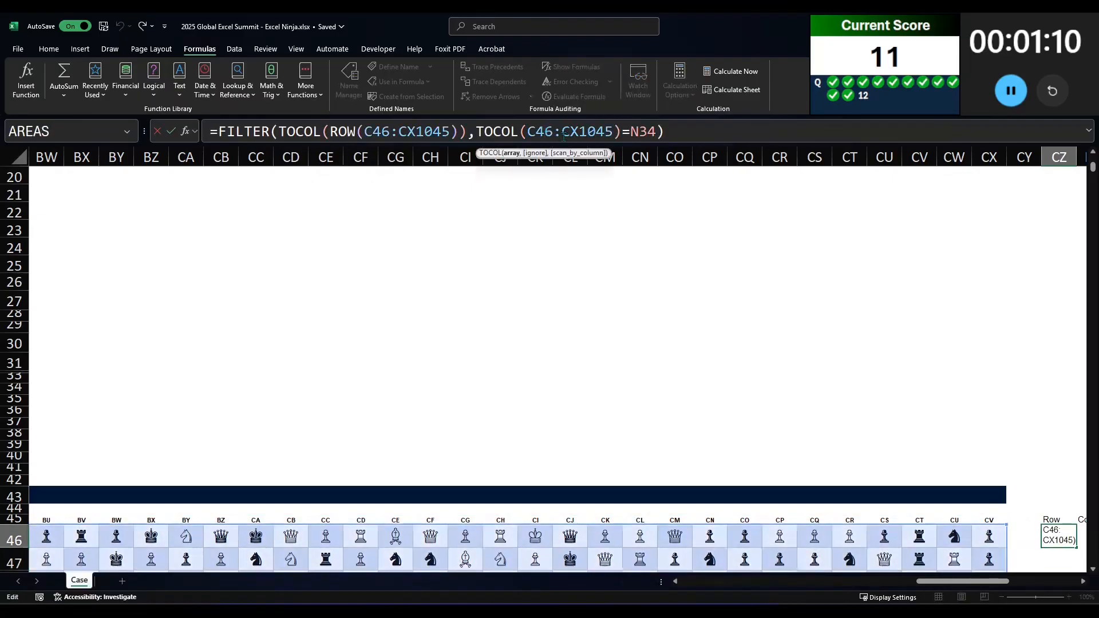
{"action": "left_click_drag", "start_coordinate": [939, 583], "coordinate": [1008, 583]}
{"action": "double_click", "coordinate": [342, 130]}
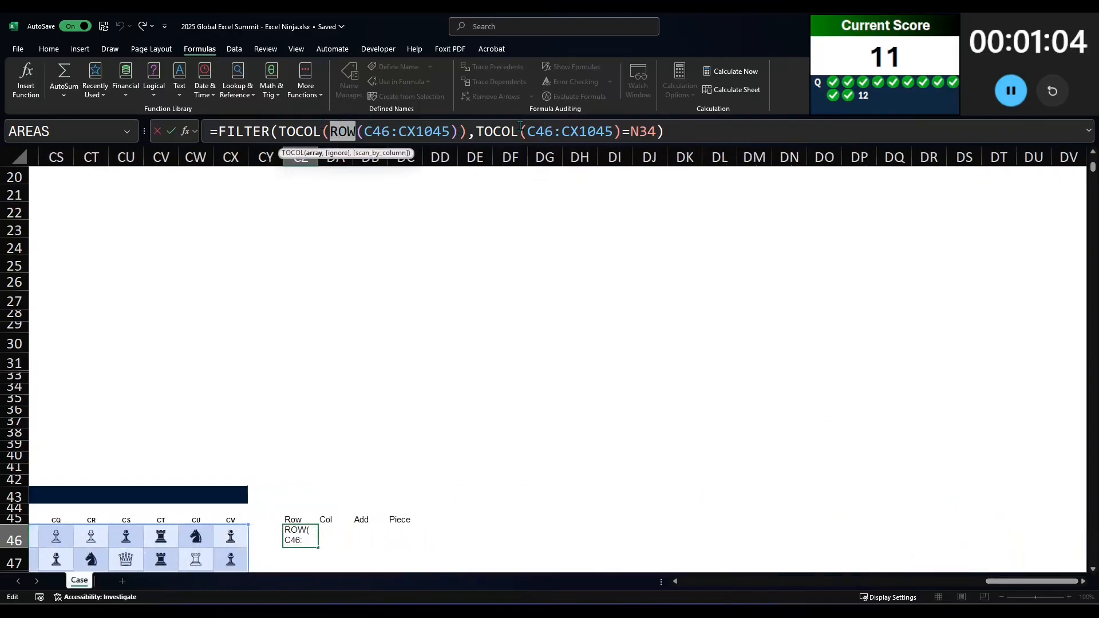
{"action": "key", "text": "Delete"}
{"action": "key", "text": "Delete"}
{"action": "left_click", "coordinate": [433, 131]}
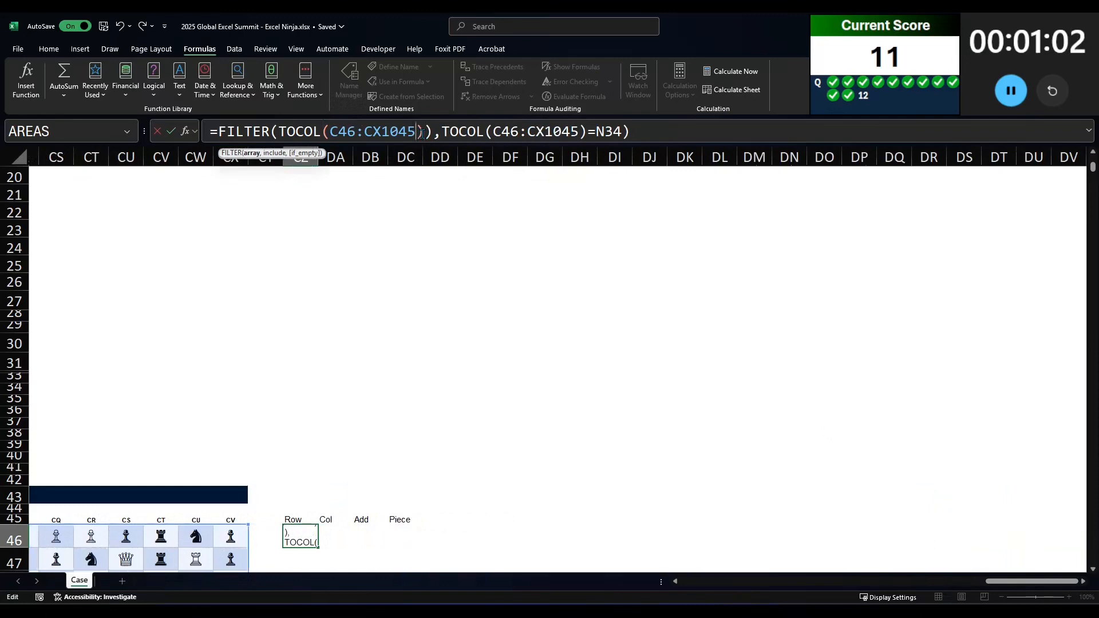
{"action": "key", "text": "BackSpace"}
{"action": "key", "text": "Return"}
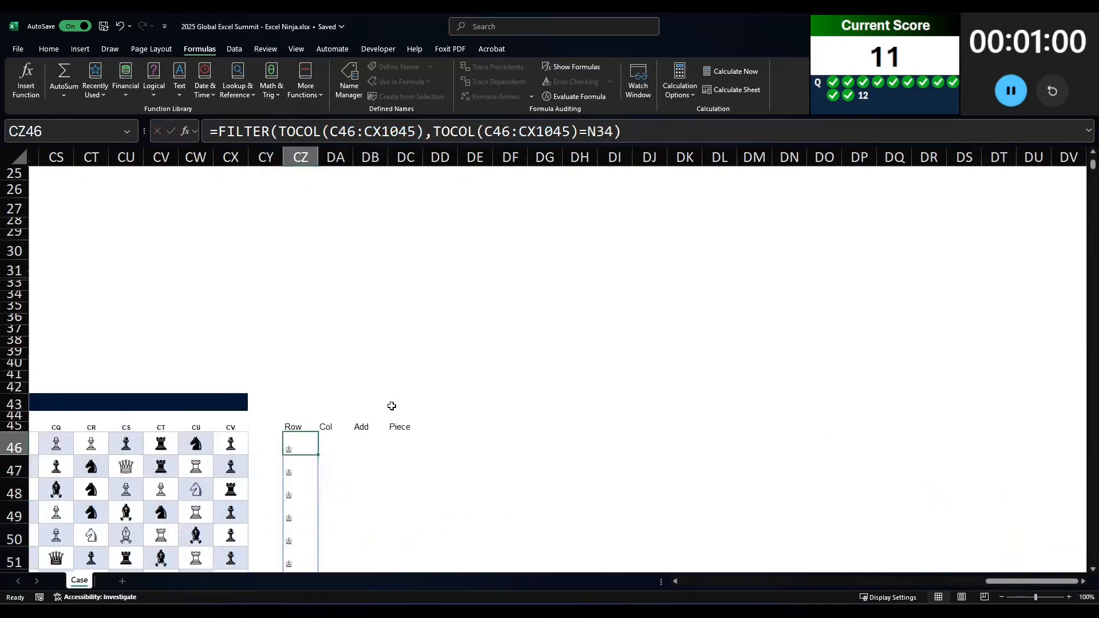
Step: Check the spilled FILTER results and clear the formula from CZ46
{"action": "scroll", "coordinate": [395, 410], "scroll_direction": "down", "scroll_amount": 10}
{"action": "scroll", "coordinate": [746, 545], "scroll_direction": "down", "scroll_amount": 6}
{"action": "scroll", "coordinate": [792, 525], "scroll_direction": "up", "scroll_amount": 15}
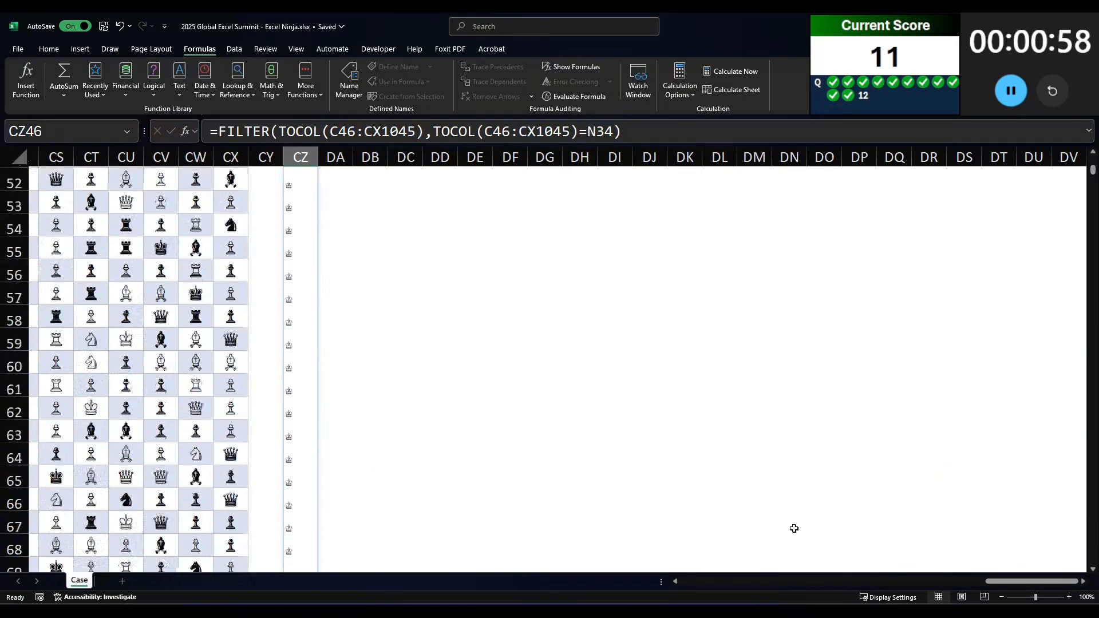
{"action": "scroll", "coordinate": [995, 562], "scroll_direction": "left", "scroll_amount": 3}
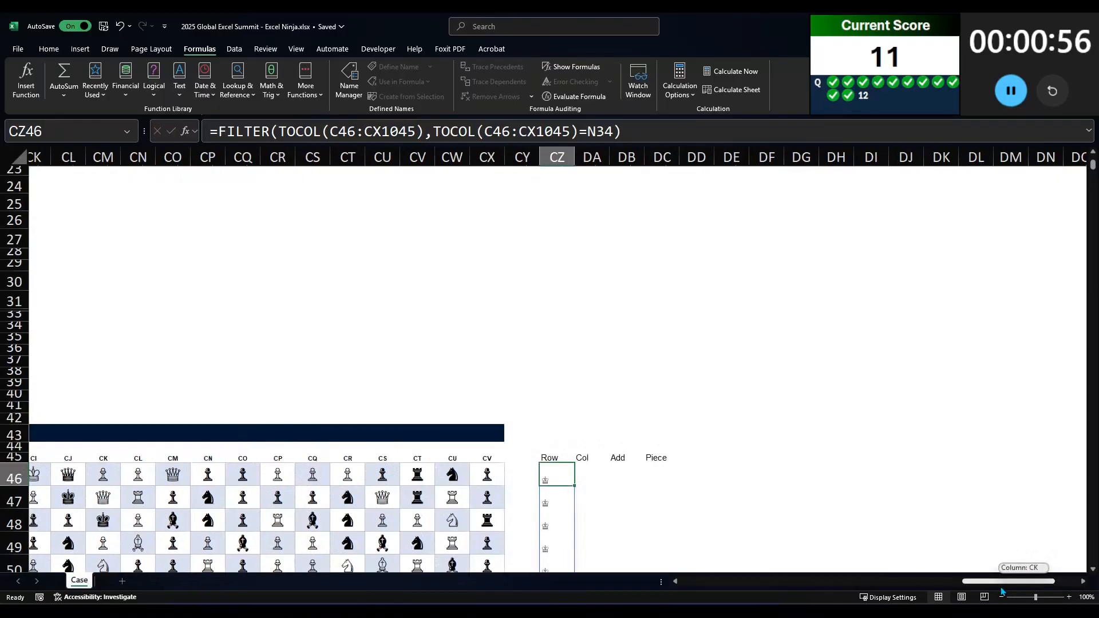
{"action": "scroll", "coordinate": [744, 429], "scroll_direction": "down", "scroll_amount": 3}
{"action": "scroll", "coordinate": [654, 370], "scroll_direction": "down", "scroll_amount": 1}
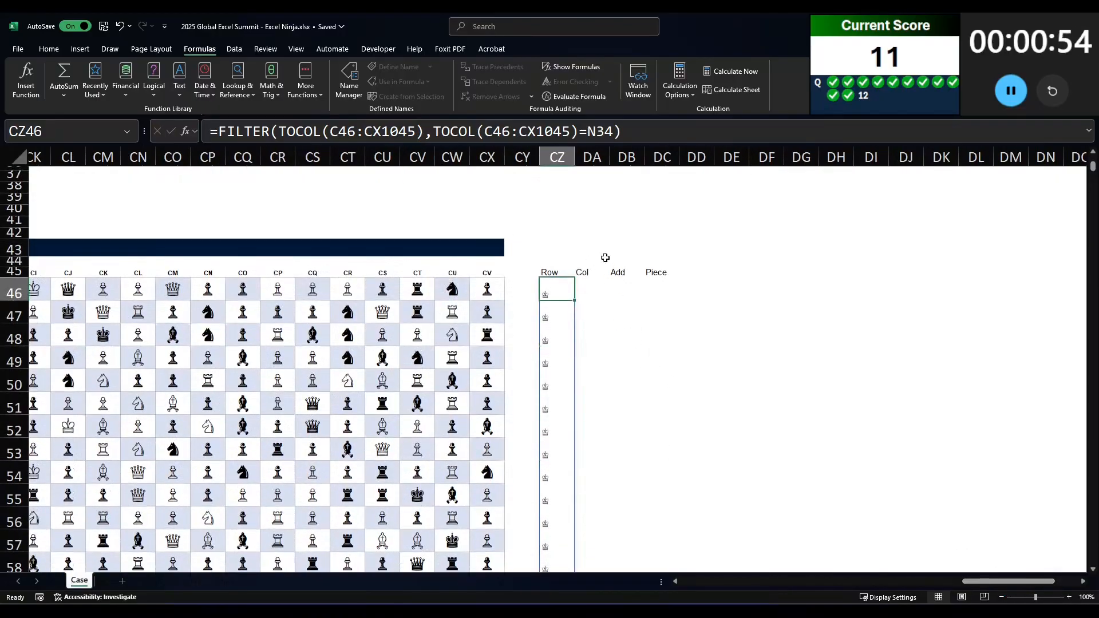
{"action": "scroll", "coordinate": [605, 256], "scroll_direction": "down", "scroll_amount": 2}
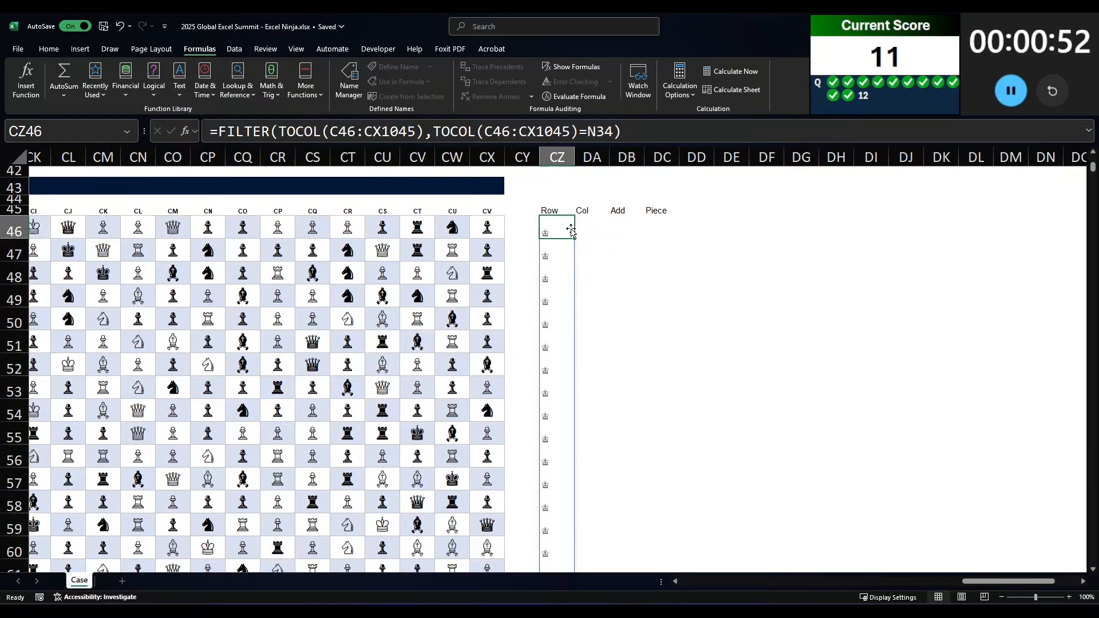
{"action": "key", "text": "Delete"}
{"action": "type", "text": "-ti"}
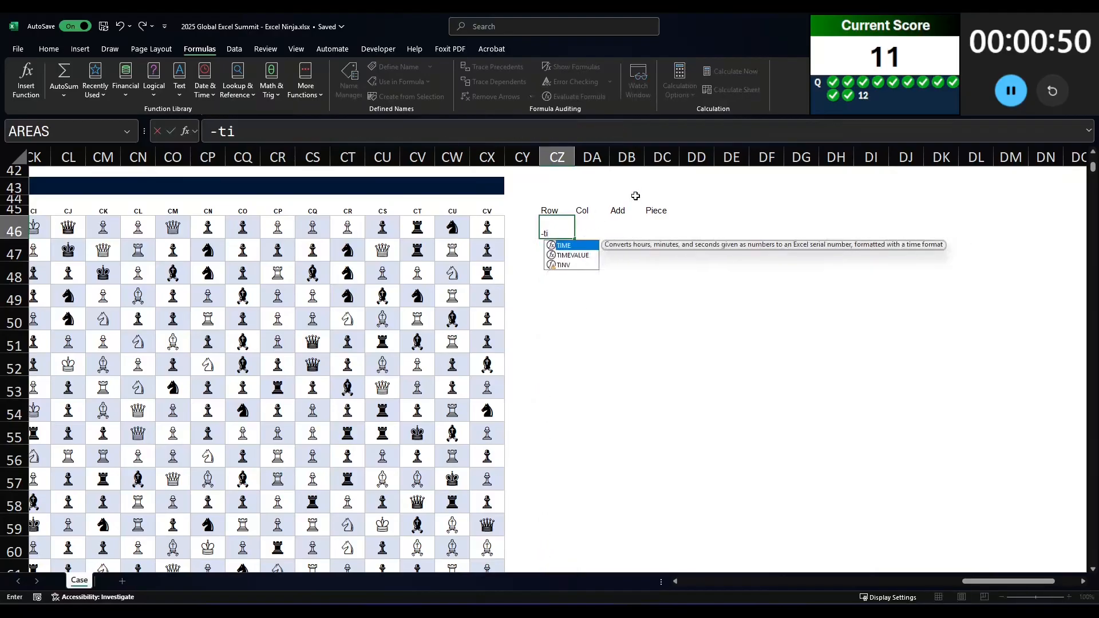
{"action": "key", "text": "BackSpace"}
{"action": "key", "text": "BackSpace"}
{"action": "type", "text": "t"}
{"action": "key", "text": "BackSpace"}
Step: Enter =TOCOL(ROW(C46:CX1045)) in CZ46 under the Row header, accepting the closing-parenthesis correction
{"action": "key", "text": "BackSpace"}
{"action": "type", "text": "=toico"}
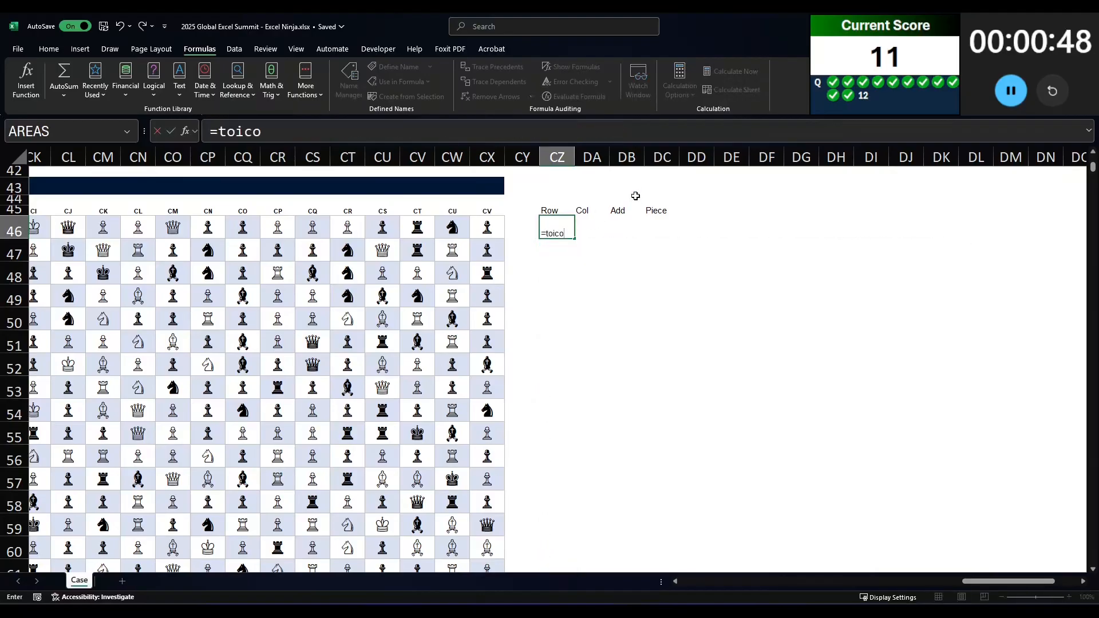
{"action": "key", "text": "BackSpace"}
{"action": "key", "text": "BackSpace"}
{"action": "key", "text": "BackSpace"}
{"action": "type", "text": "col(row("}
{"action": "key", "text": "Left"}
{"action": "key", "text": "Left"}
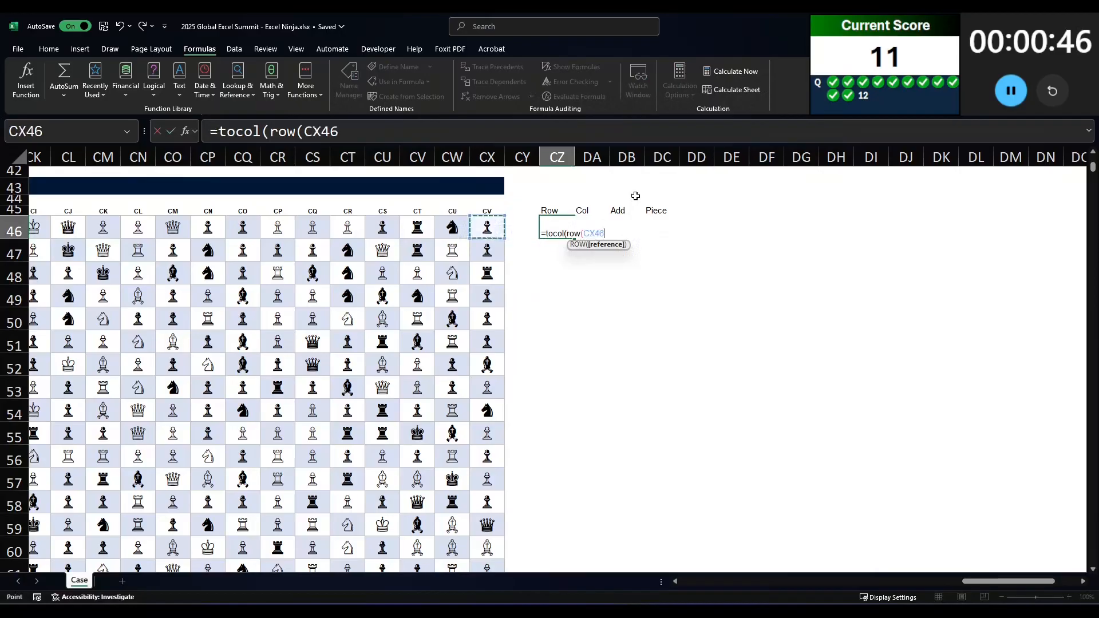
{"action": "key", "text": "ctrl+shift+Left"}
{"action": "key", "text": "shift+Right"}
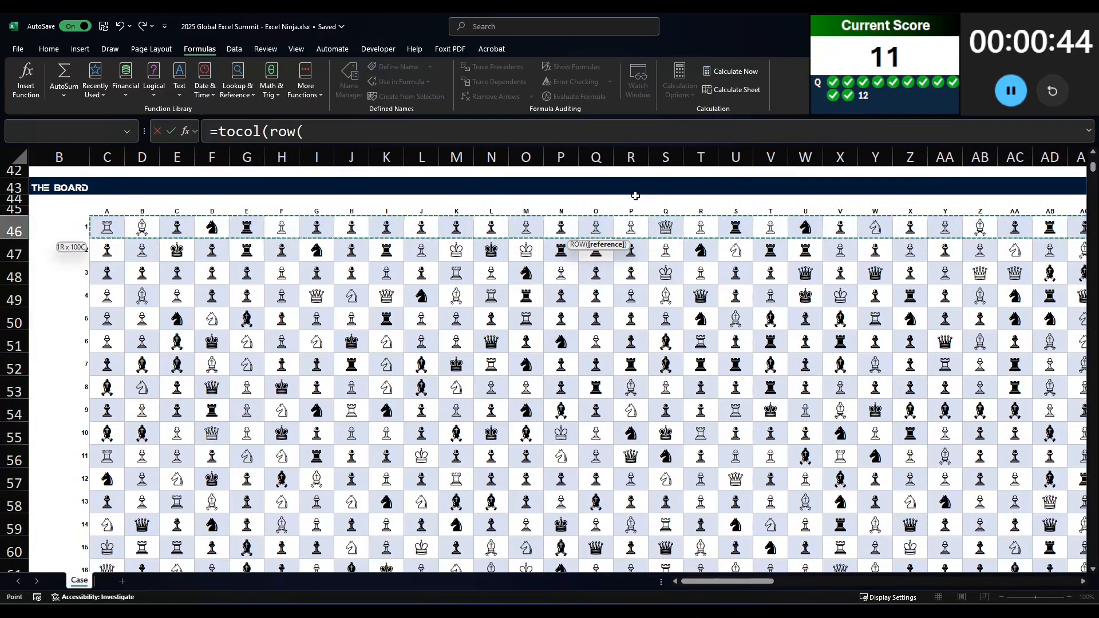
{"action": "key", "text": "ctrl+shift+Down"}
{"action": "key", "text": "Return"}
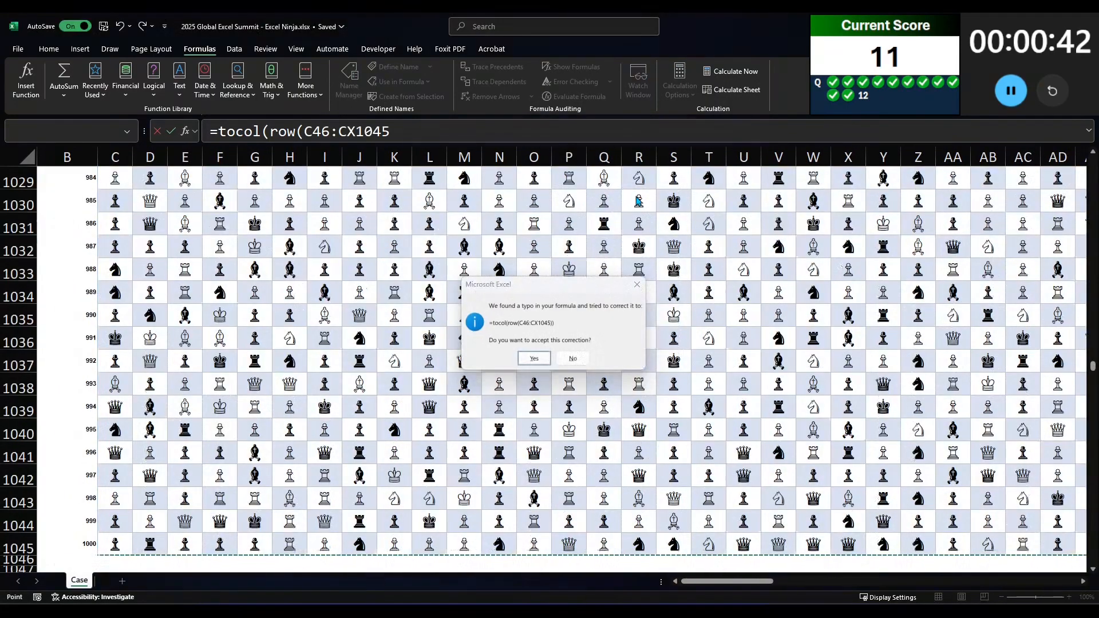
{"action": "key", "text": "Return"}
Step: Begin a formula in DA46 under the Col header with TOROW and a nested COL function
{"action": "key", "text": "Right"}
{"action": "key", "text": "Right"}
{"action": "key", "text": "Right"}
{"action": "key", "text": "Left"}
{"action": "key", "text": "Left"}
{"action": "key", "text": "Up"}
{"action": "key", "text": "Left"}
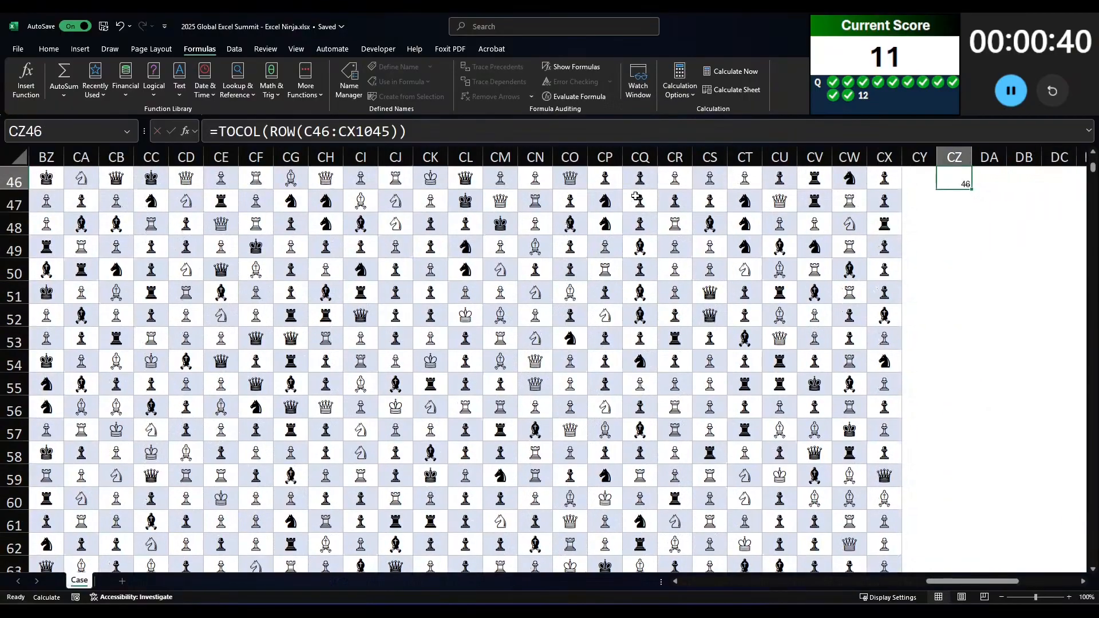
{"action": "key", "text": "Up"}
{"action": "key", "text": "Right"}
{"action": "key", "text": "Down"}
{"action": "type", "text": "=torow(col("}
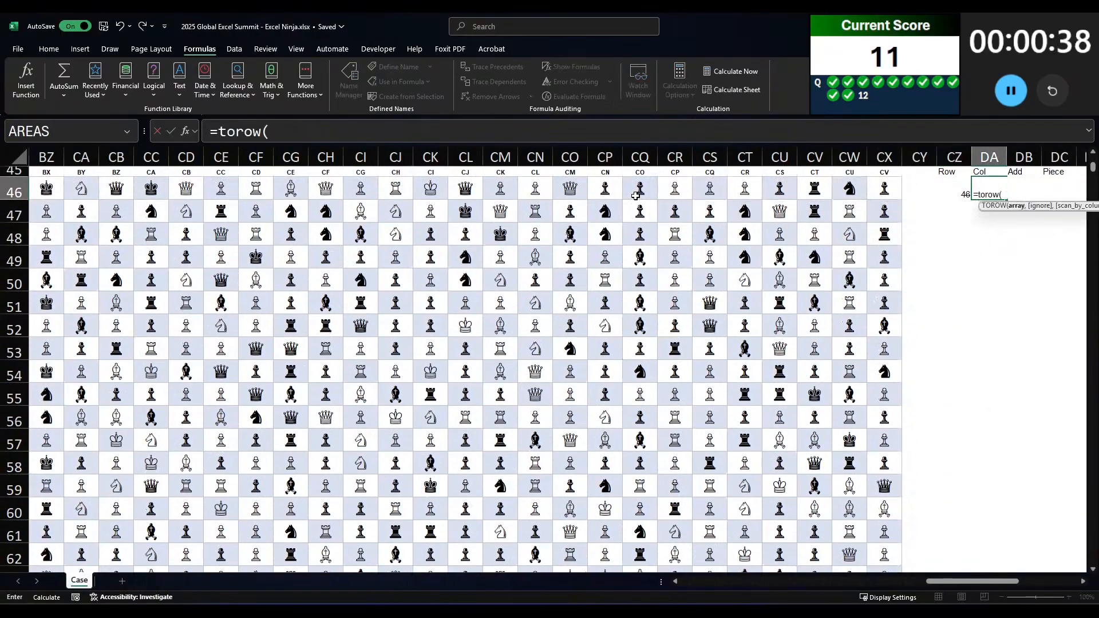
Step: Reference the board range C46:CX1045 inside the nested function and try to enter the DA46 formula
{"action": "key", "text": "Left"}
{"action": "key", "text": "ctrl+shift+Left"}
{"action": "key", "text": "shift+Right"}
{"action": "key", "text": "ctrl+shift+Down"}
{"action": "key", "text": "Return"}
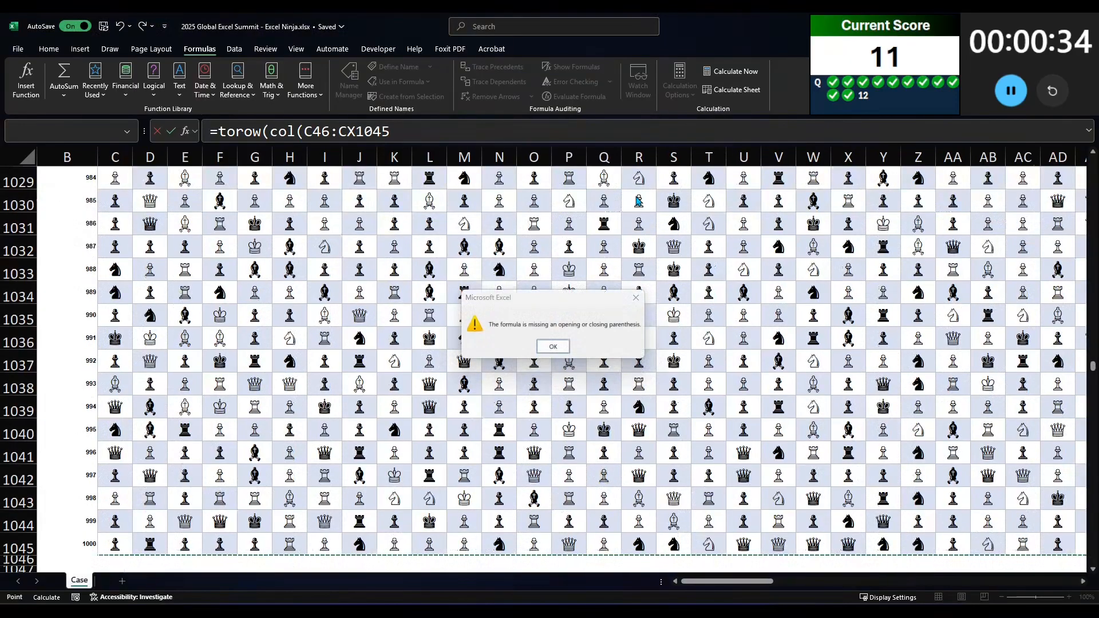
Step: Correct COL to COLUMN in the DA46 formula and enter it as =TOROW(COLUMN(C46:CX1045))
{"action": "key", "text": "Return"}
{"action": "left_click", "coordinate": [469, 136]}
{"action": "left_click", "coordinate": [297, 131]}
{"action": "type", "text": "umn"}
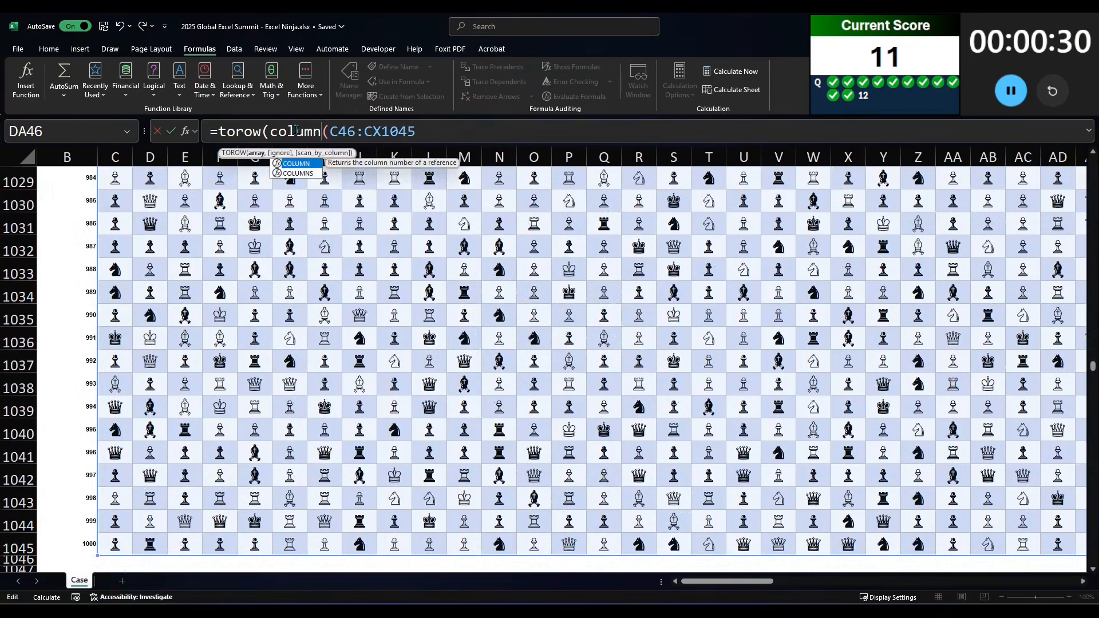
{"action": "left_click", "coordinate": [445, 121]}
{"action": "key", "text": "Tab"}
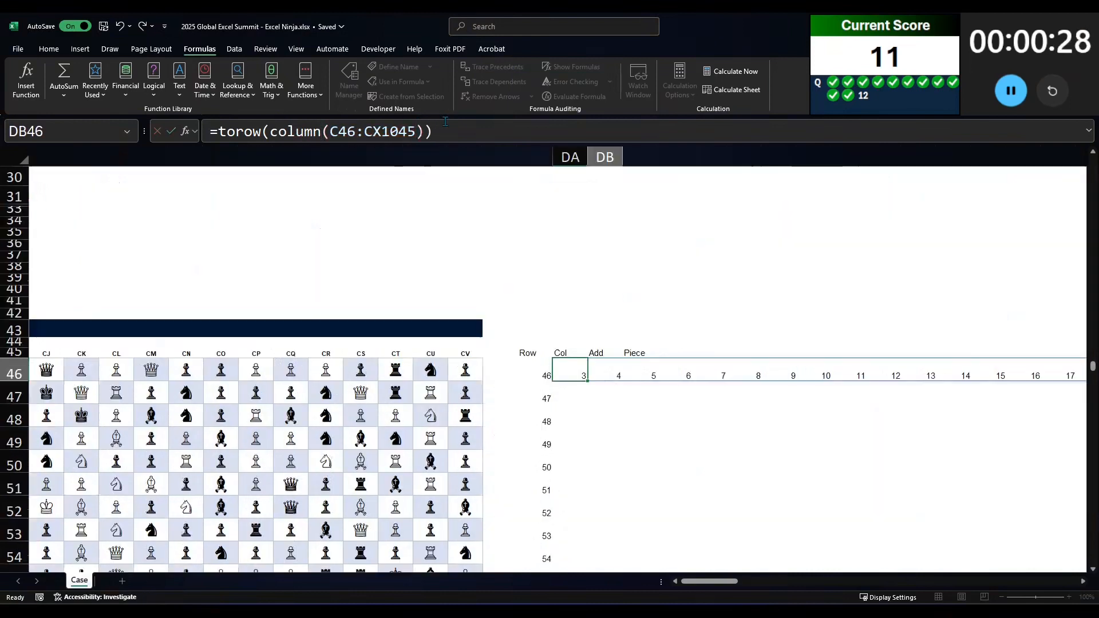
Step: Replace TOROW with TOCOL in the DA46 formula so the column numbers spill downward
{"action": "left_click", "coordinate": [570, 379]}
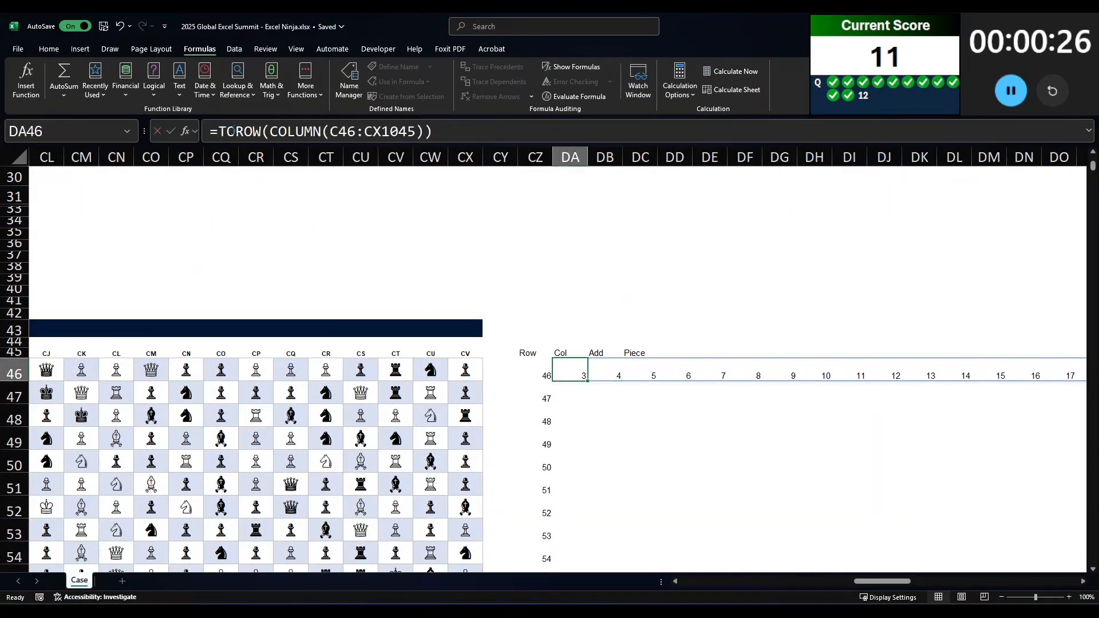
{"action": "left_click_drag", "start_coordinate": [235, 131], "coordinate": [260, 127]}
{"action": "type", "text": "col"}
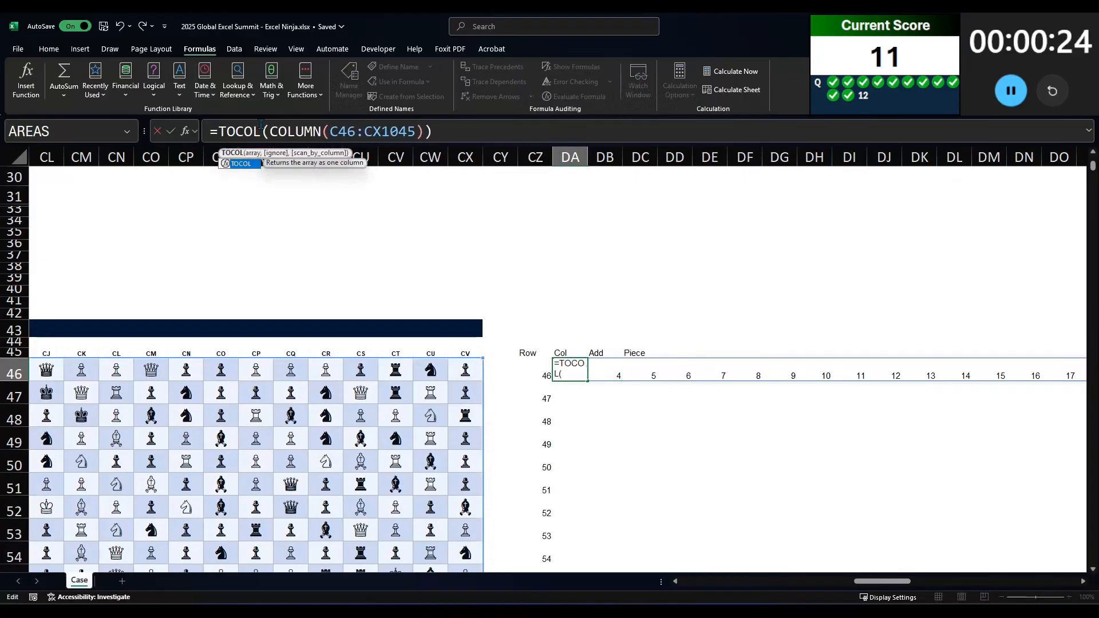
{"action": "key", "text": "Return"}
Step: Enter =ADDRESS(CZ46#,DA46#,4) in DB46 to build relative cell addresses from the Row and Col spills
{"action": "left_click", "coordinate": [604, 376]}
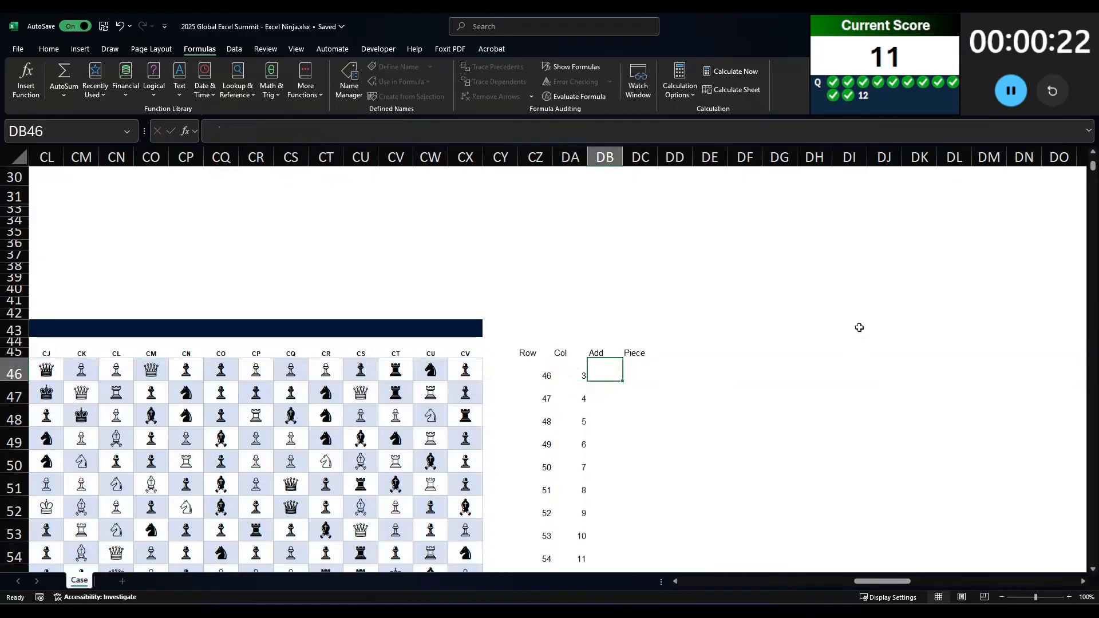
{"action": "type", "text": "="}
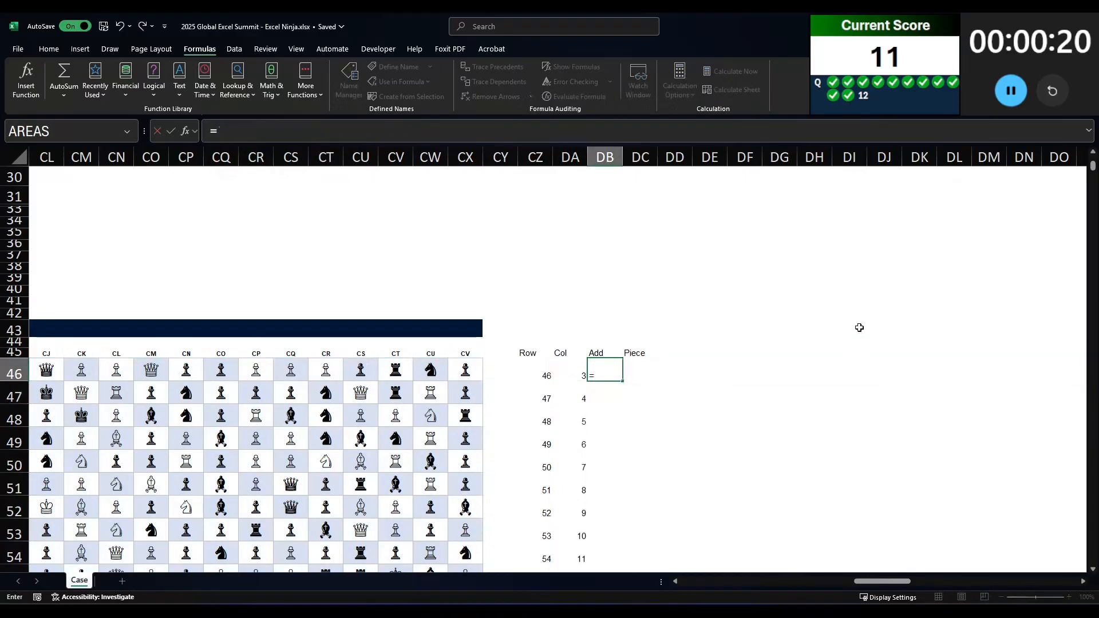
{"action": "type", "text": "address("}
{"action": "key", "text": "Left"}
{"action": "key", "text": "Left"}
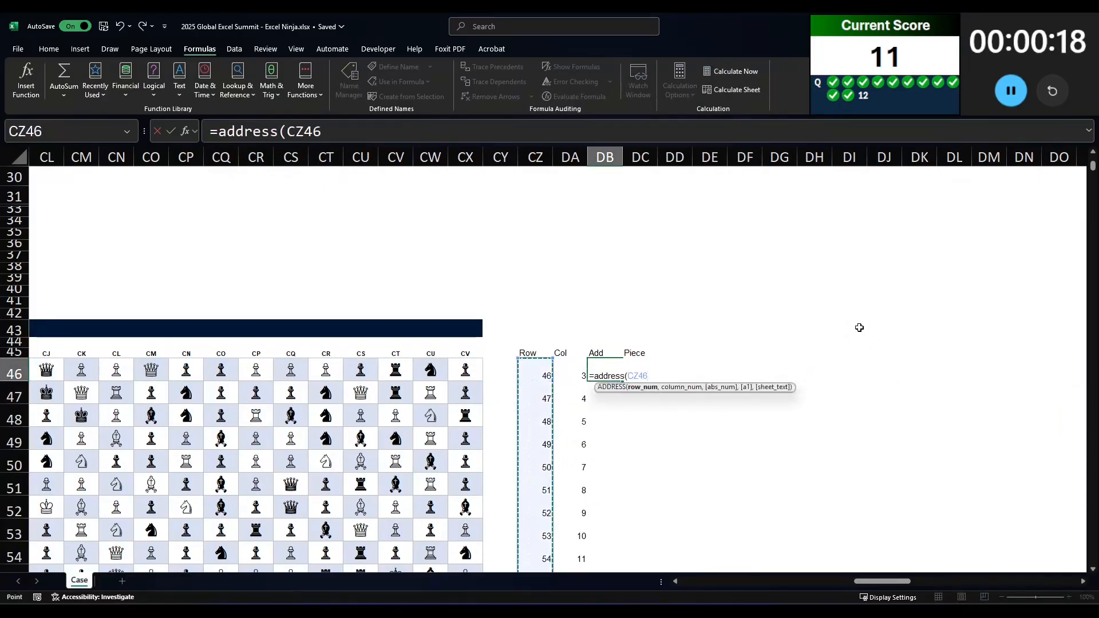
{"action": "key", "text": "ctrl+shift+Down"}
{"action": "type", "text": ","}
{"action": "key", "text": "Left"}
{"action": "key", "text": "ctrl+shift+Down"}
{"action": "type", "text": ",4)"}
{"action": "key", "text": "Tab"}
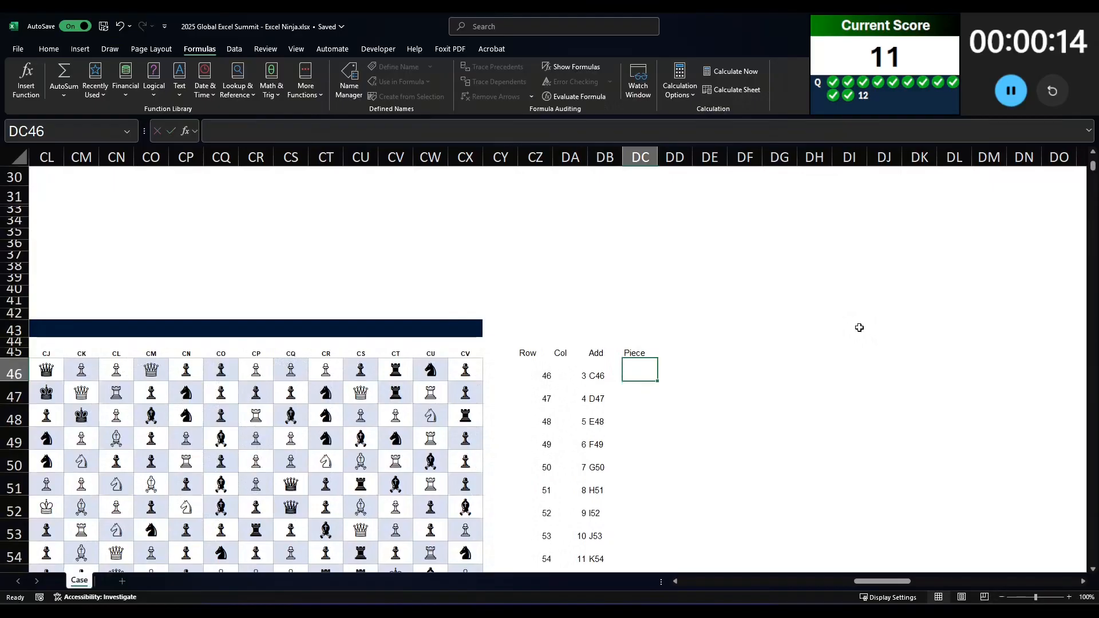
Step: Enter a TOCOL formula over the board range C46:CX1045 in DC46 to list every piece
{"action": "type", "text": "=tocol("}
{"action": "key", "text": "Left"}
{"action": "key", "text": "Left"}
{"action": "key", "text": "Left"}
{"action": "key", "text": "Left"}
{"action": "key", "text": "Left"}
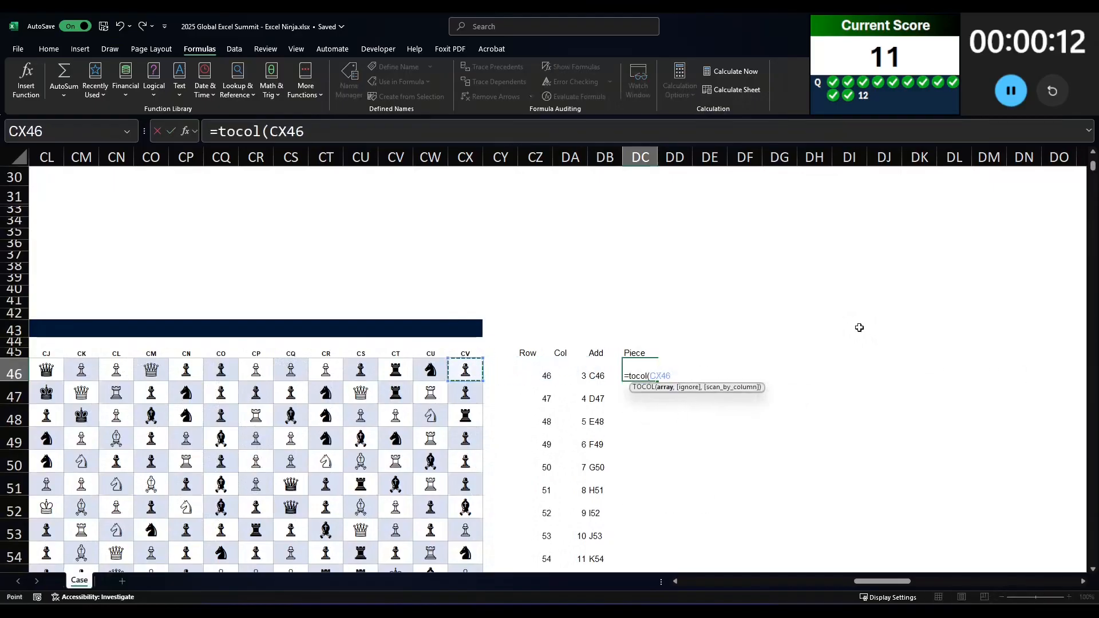
{"action": "key", "text": "ctrl+shift+Left"}
{"action": "key", "text": "shift+Right"}
{"action": "key", "text": "ctrl+shift+Down"}
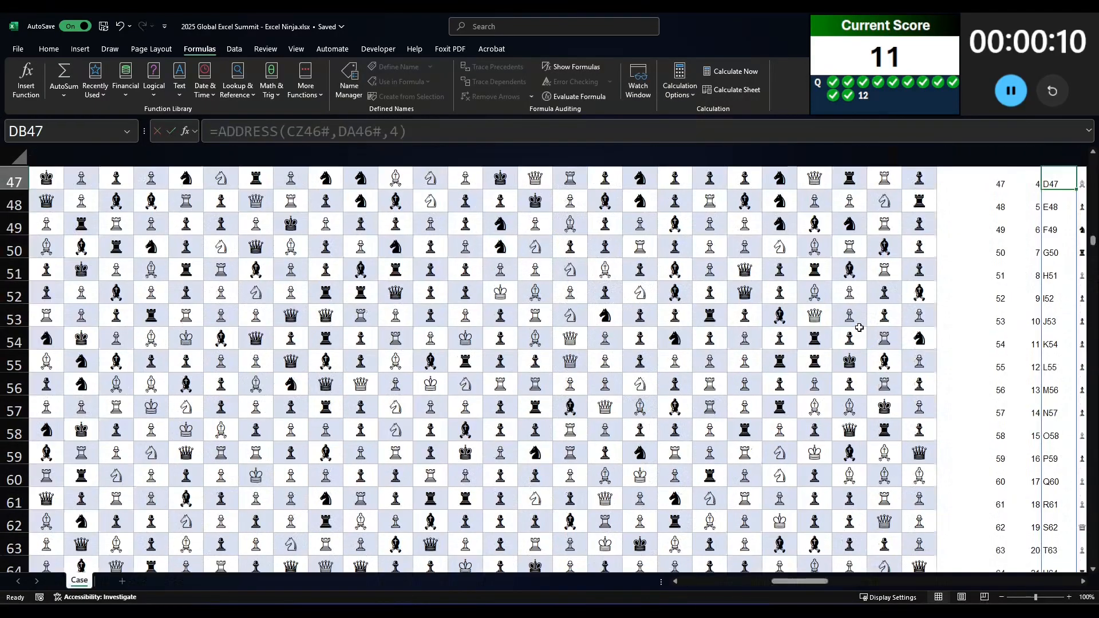
Step: Copy the Row, Col, Add and Piece headers from CZ45:DC45 to DE45:DH45
{"action": "scroll", "coordinate": [902, 498], "scroll_direction": "up", "scroll_amount": 4}
{"action": "left_click_drag", "start_coordinate": [865, 583], "coordinate": [891, 583]}
{"action": "left_click", "coordinate": [677, 296]}
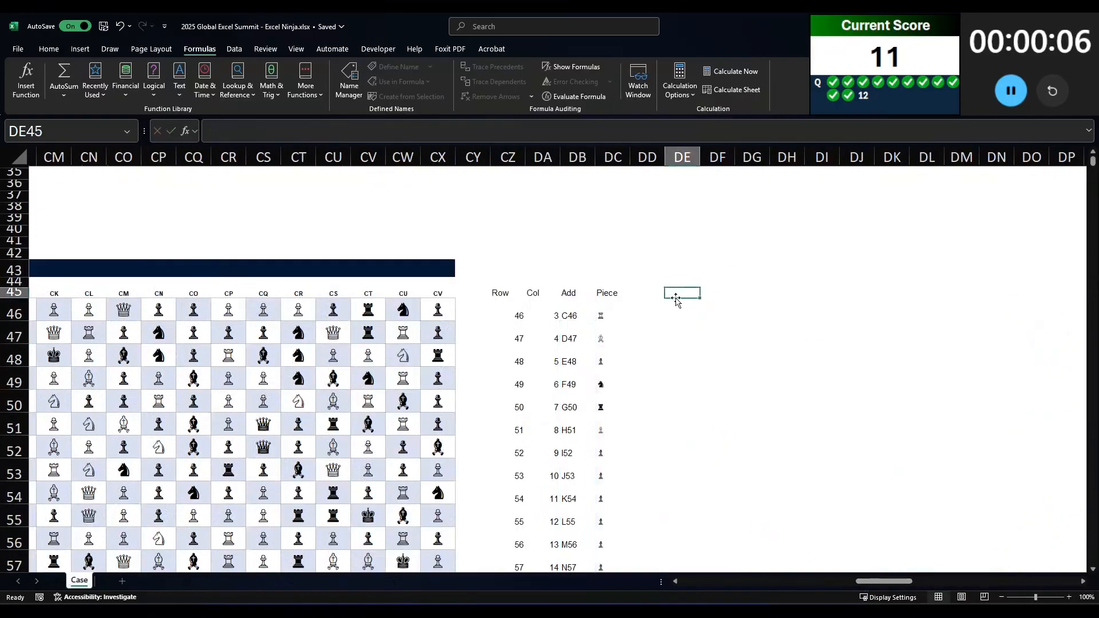
{"action": "key", "text": "Left"}
{"action": "key", "text": "Left"}
{"action": "key", "text": "Left"}
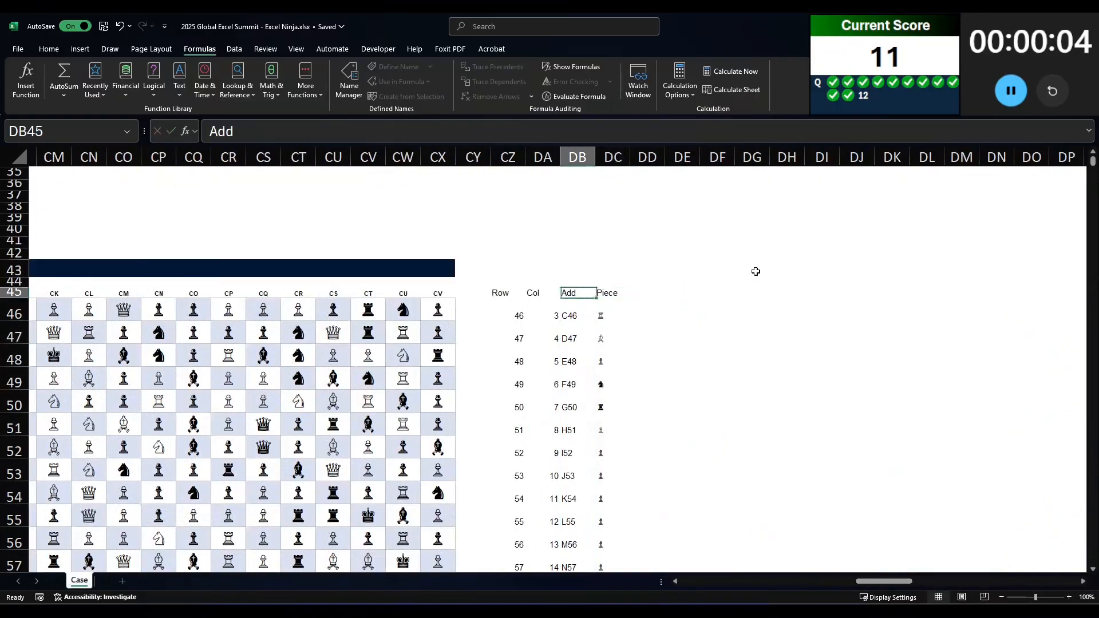
{"action": "key", "text": "Right"}
{"action": "key", "text": "ctrl+shift+Left"}
{"action": "key", "text": "ctrl+c"}
{"action": "key", "text": "Right"}
{"action": "key", "text": "Right"}
{"action": "key", "text": "ctrl+v"}
Step: Begin a FILTER formula in DE46 with CZ46:DC100045 as its array argument
{"action": "key", "text": "Down"}
{"action": "key", "text": "Left"}
{"action": "key", "text": "Down"}
{"action": "key", "text": "Right"}
{"action": "key", "text": "Right"}
{"action": "key", "text": "Up"}
{"action": "key", "text": "Left"}
{"action": "type", "text": "=filter("}
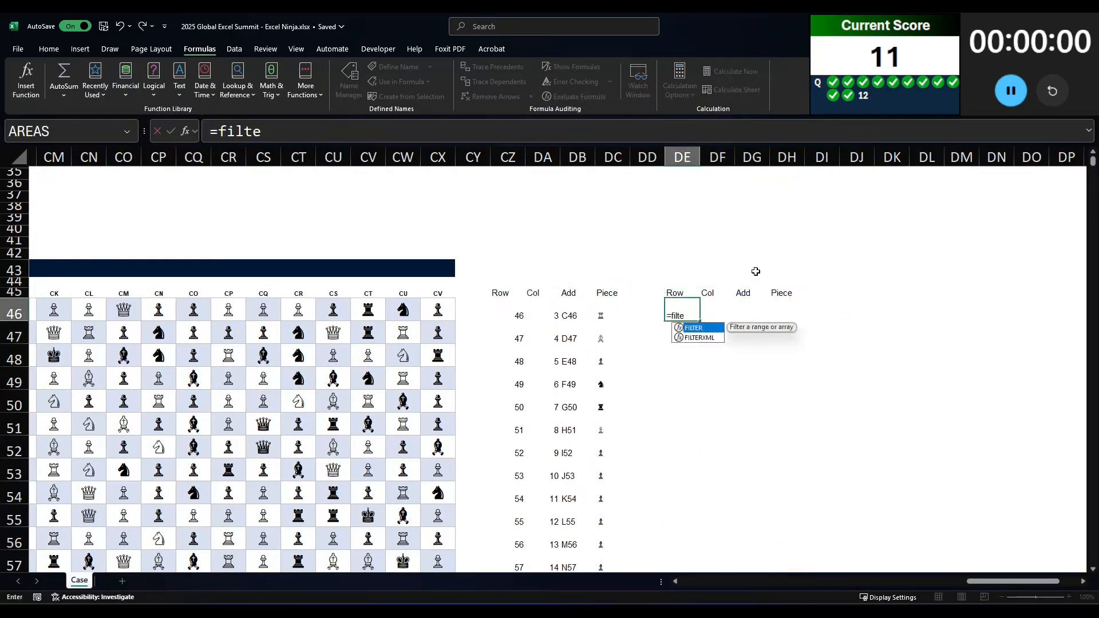
{"action": "key", "text": "Left"}
{"action": "key", "text": "Left"}
{"action": "key", "text": "ctrl+shift+Left"}
{"action": "key", "text": "ctrl+shift+Down"}
{"action": "type", "text": ","}
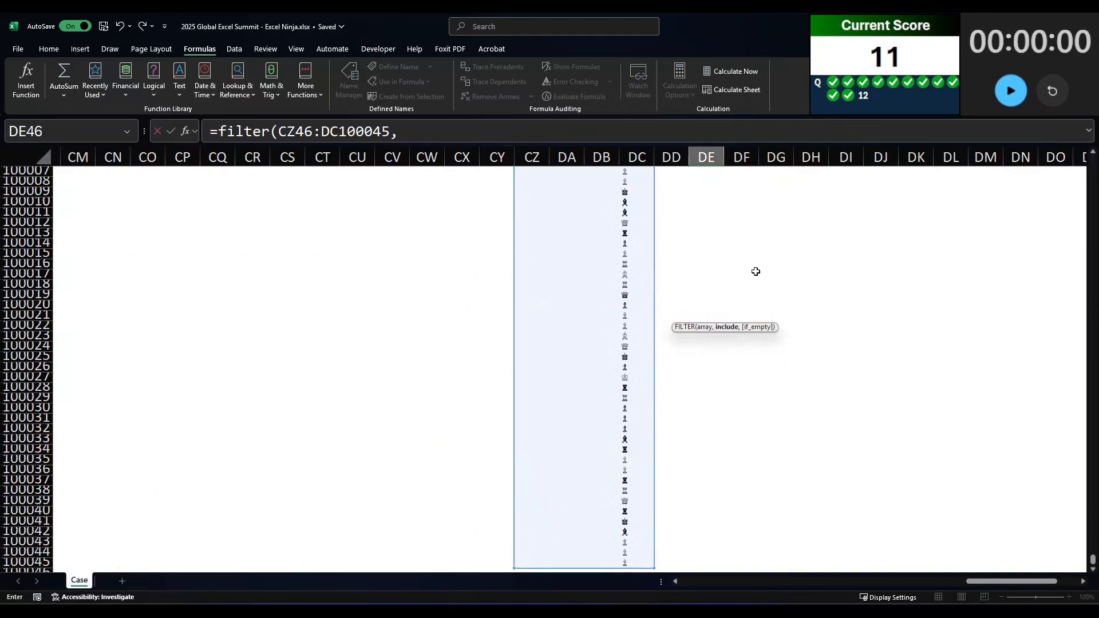